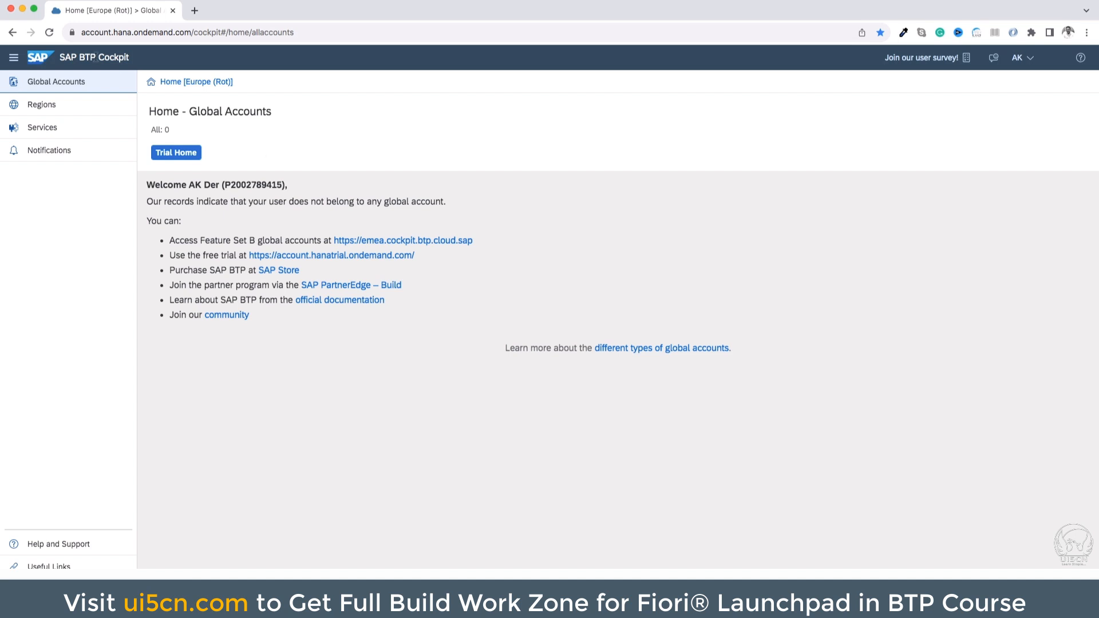
Go to the trial home and open the trial subaccount from the global account's Account Explorer
left_click_drag(95, 57, 60, 57)
left_click(256, 149)
left_click(189, 158)
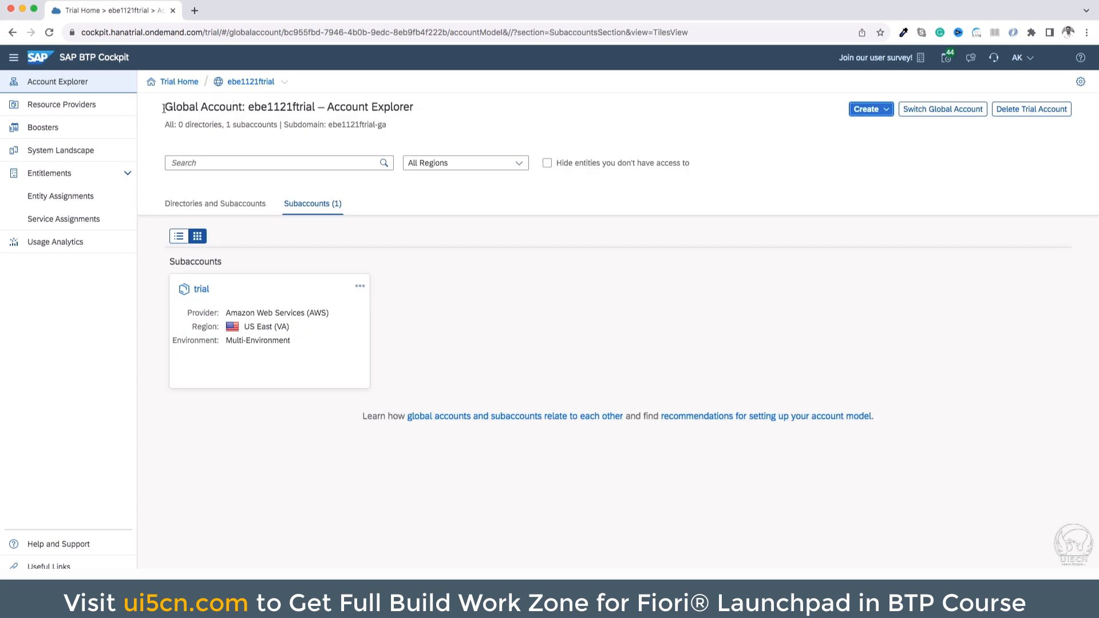
left_click_drag(163, 106, 416, 108)
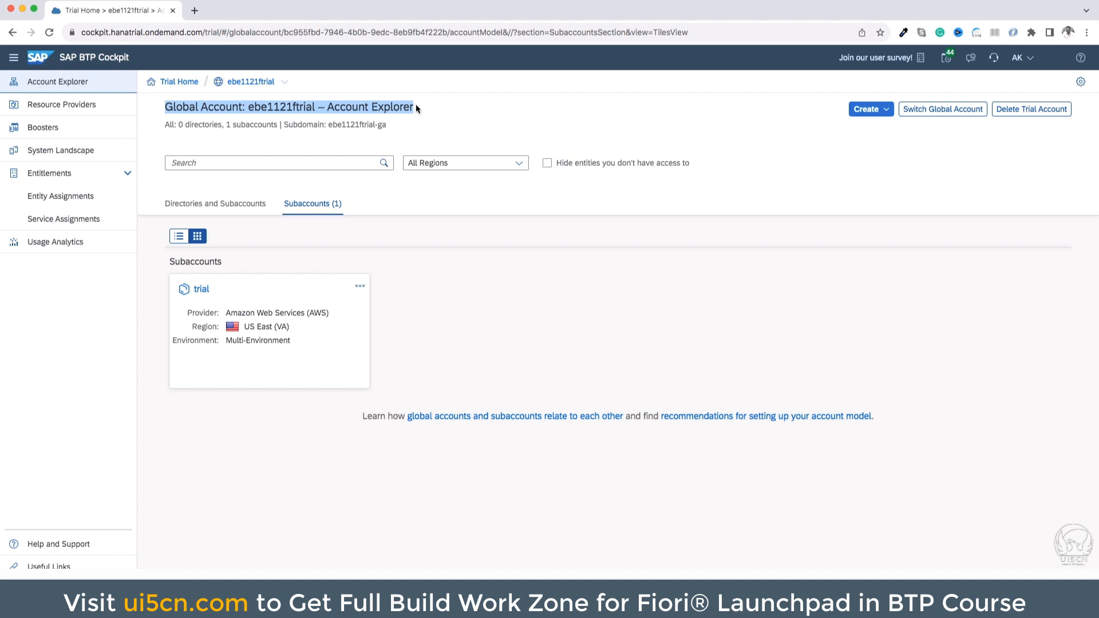
left_click(202, 290)
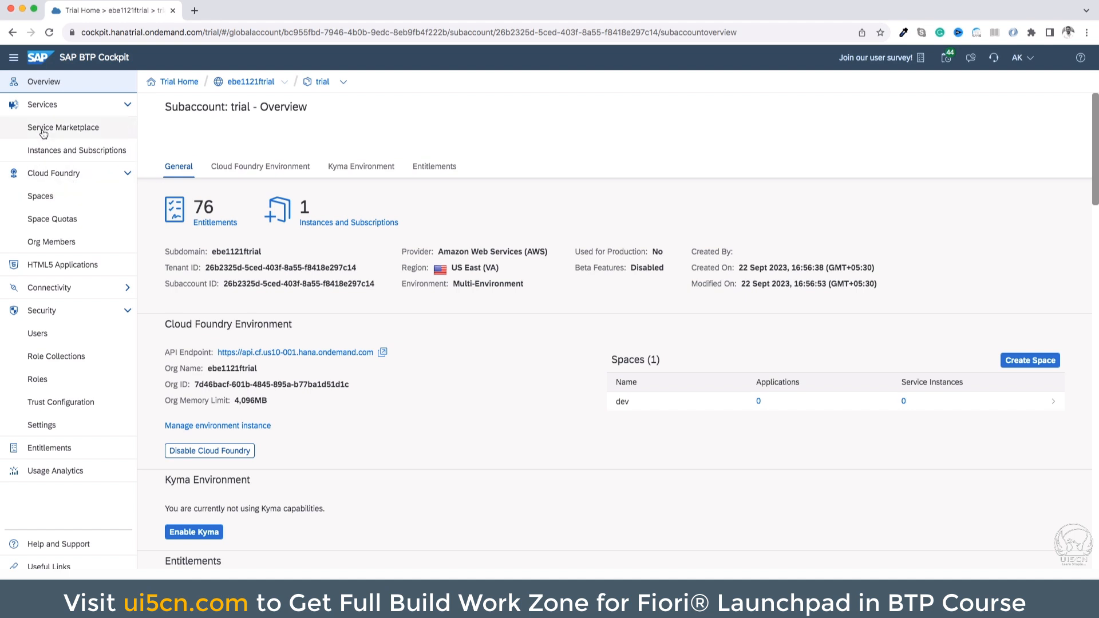
Examine the trial subaccount's Cloud Foundry spaces and its existing instances and subscriptions
left_click(35, 198)
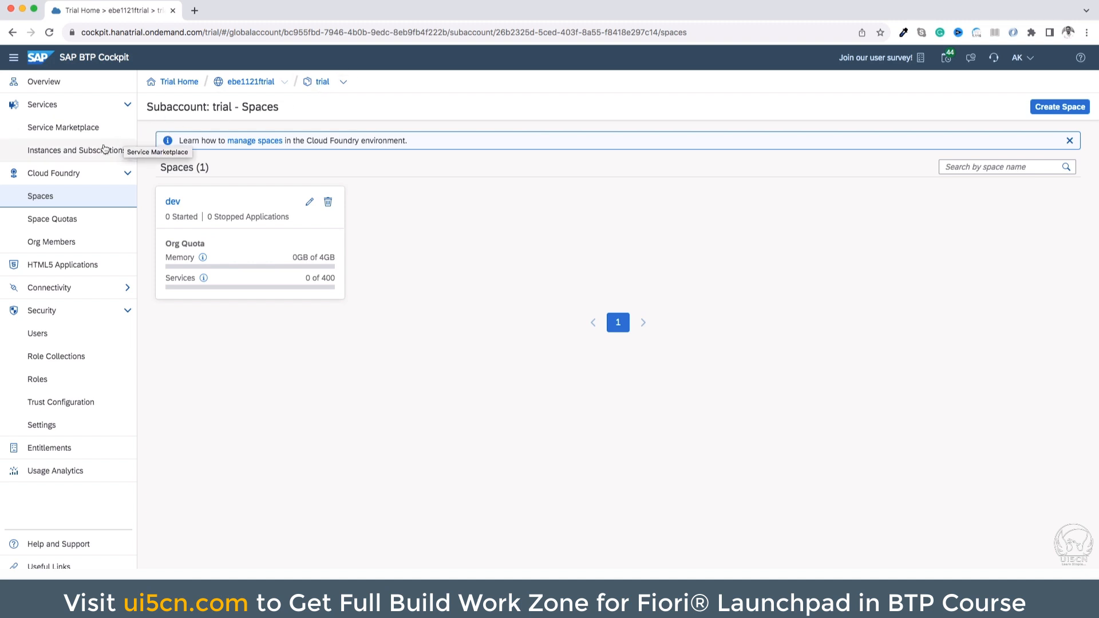
left_click(88, 155)
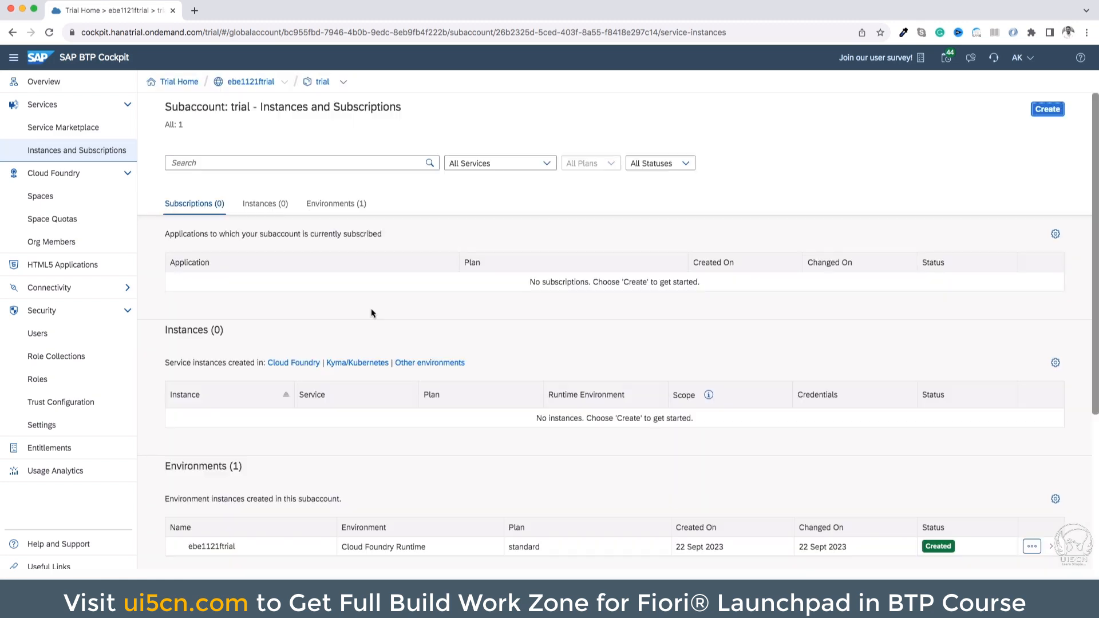
scroll(362, 367, "down", 5)
scroll(361, 367, "up", 5)
Open the Service Marketplace of the trial subaccount and search the services for "bas"
left_click(69, 131)
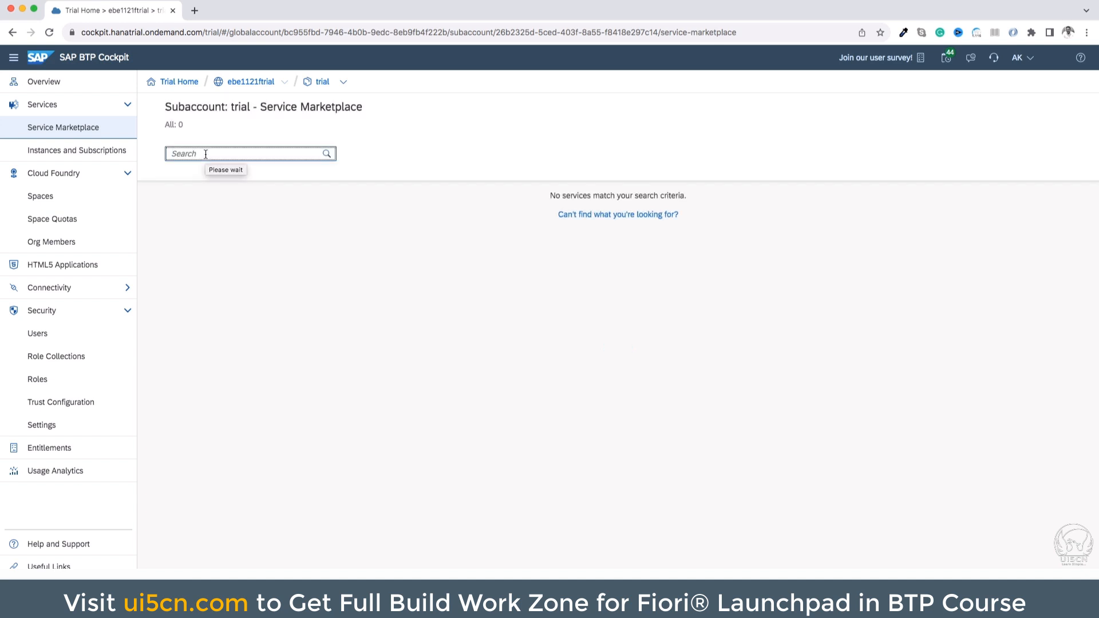
type("ab")
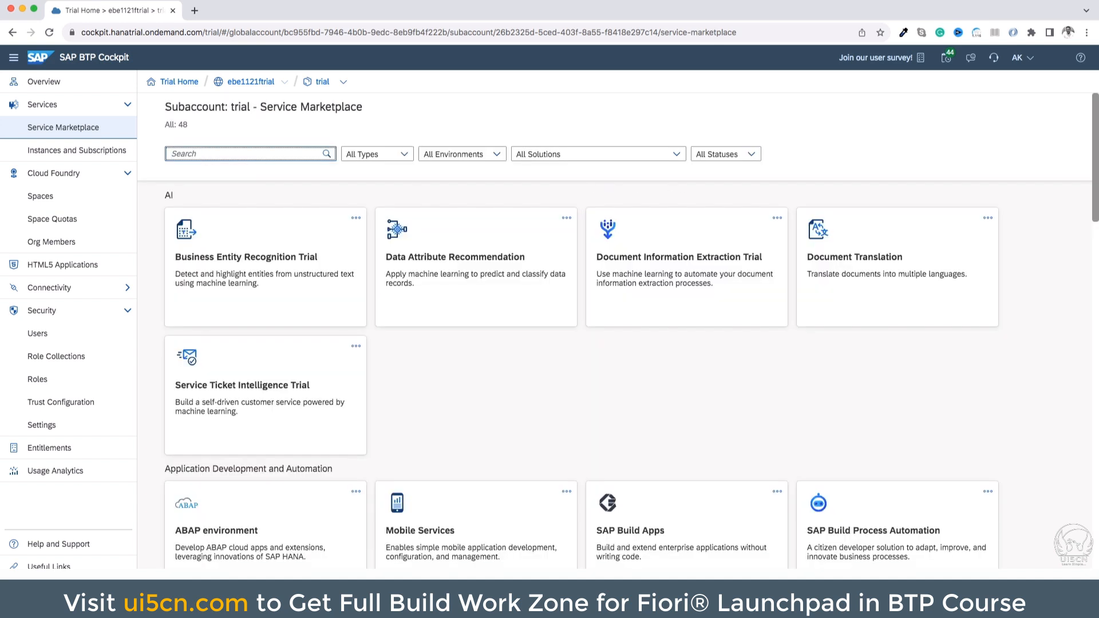
key("BackSpace")
key("BackSpace")
type("bas")
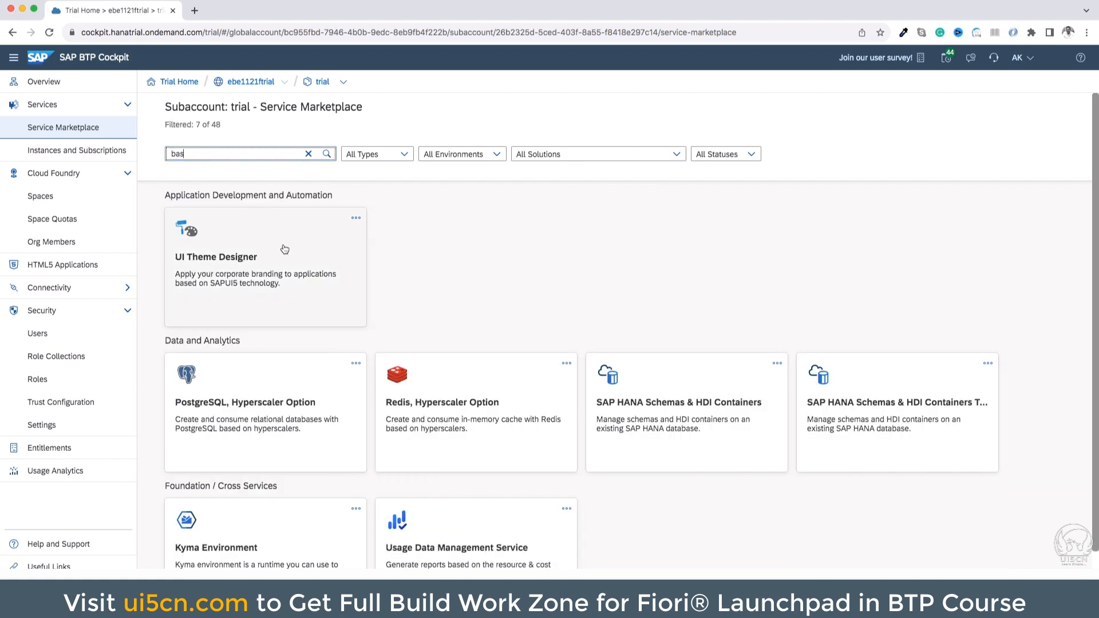
scroll(285, 248, "down", 1)
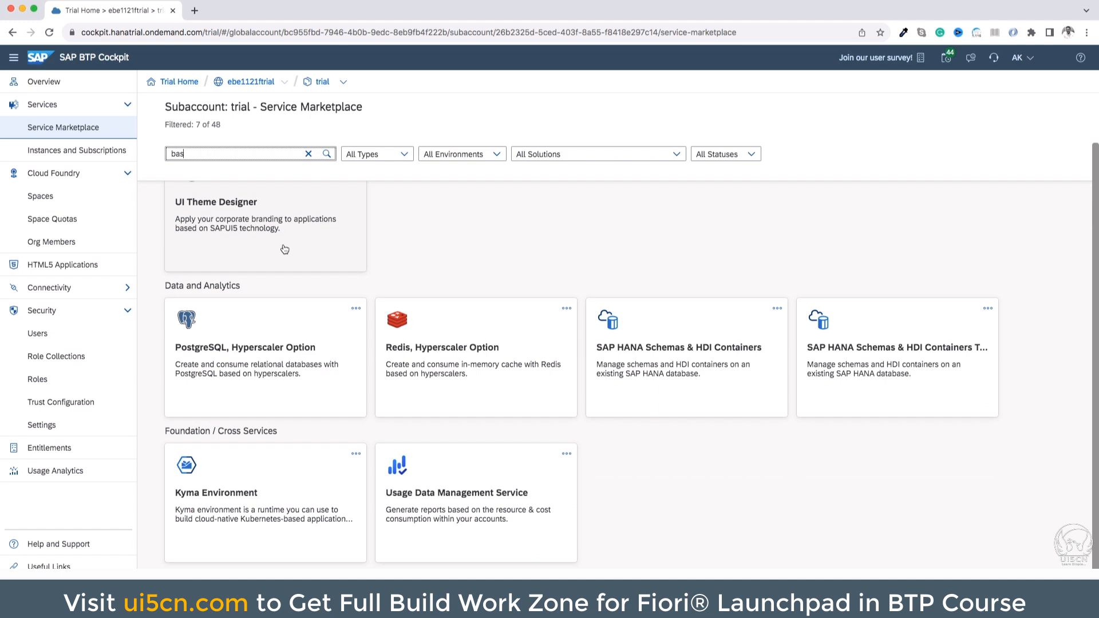
scroll(284, 248, "up", 1)
Search the marketplace for "busin" instead and start a new subscription for SAP Business Application Studio
key("super+a")
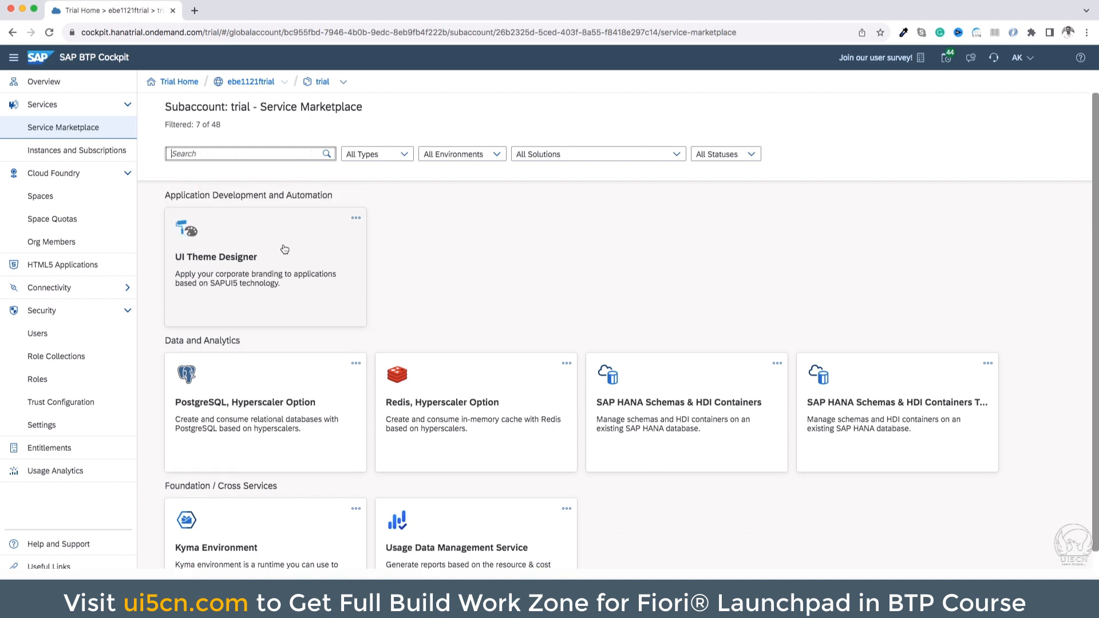
type("busin")
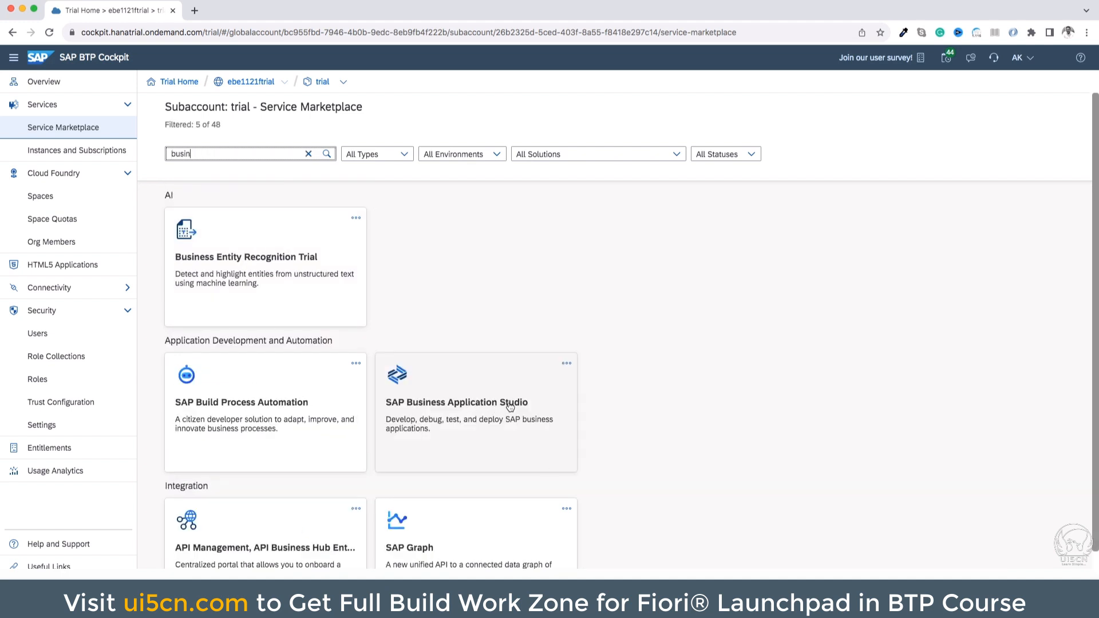
left_click(474, 409)
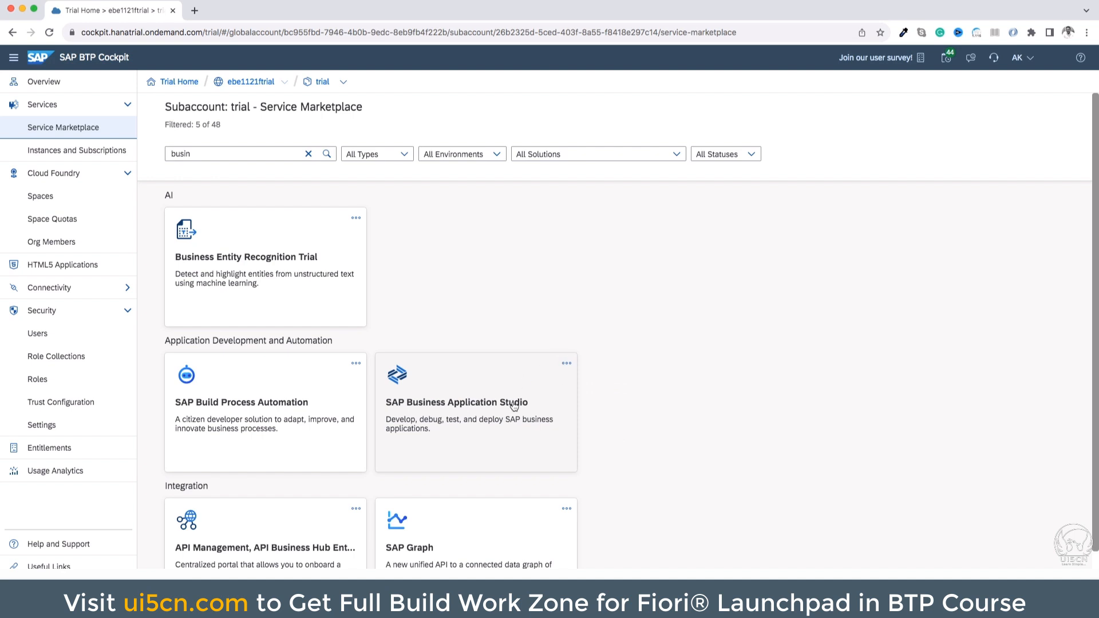
left_click(565, 364)
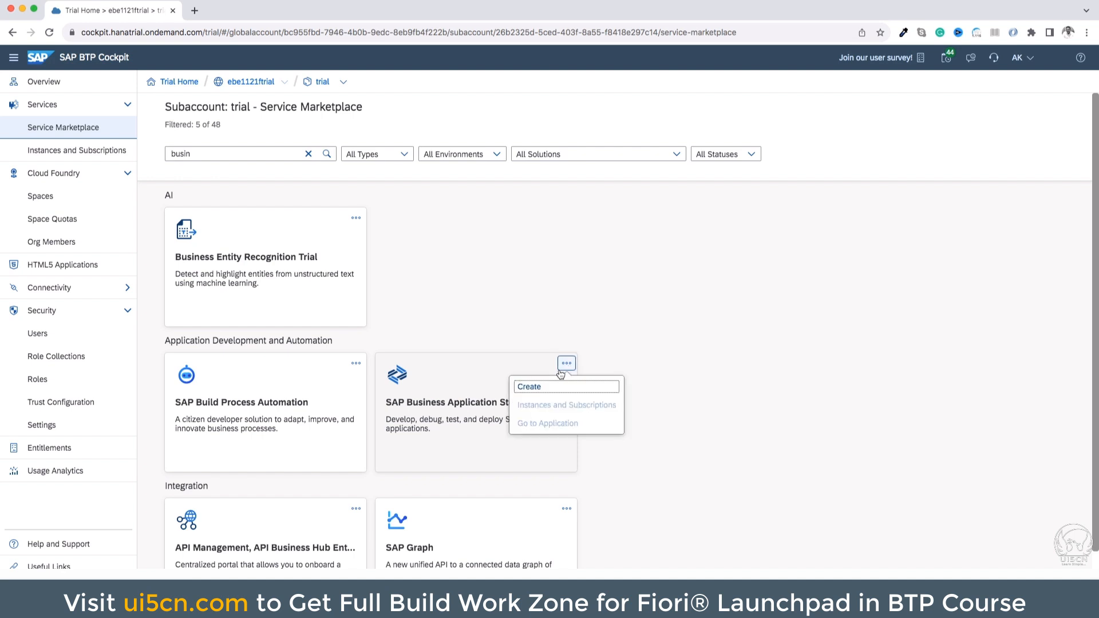
left_click(544, 387)
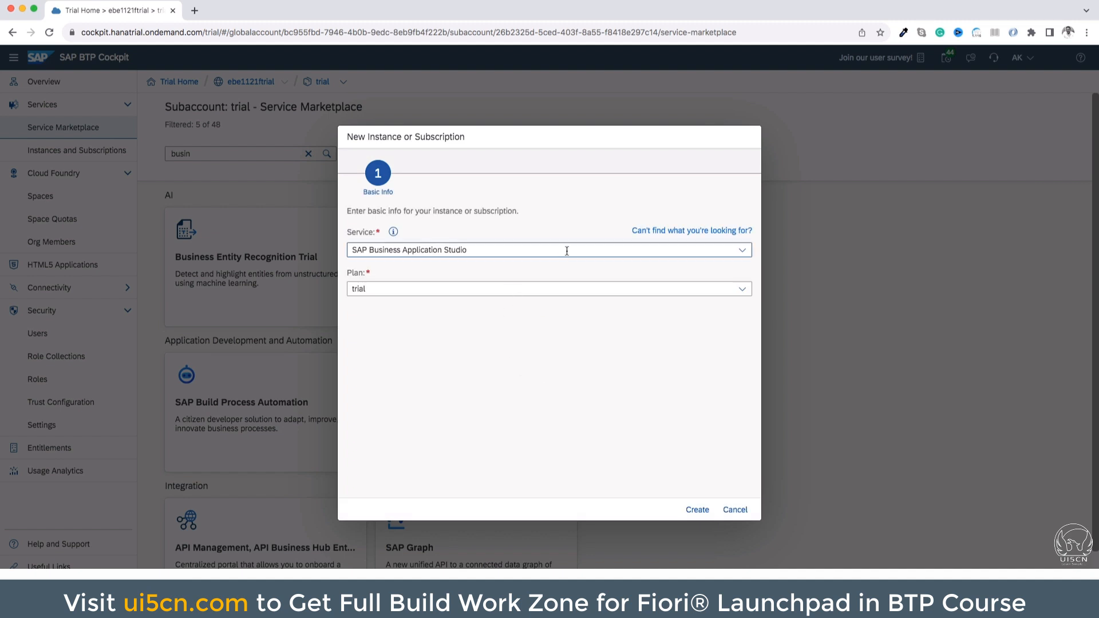
Create the SAP Business Application Studio subscription with the trial plan and view it among the subscriptions
left_click(722, 292)
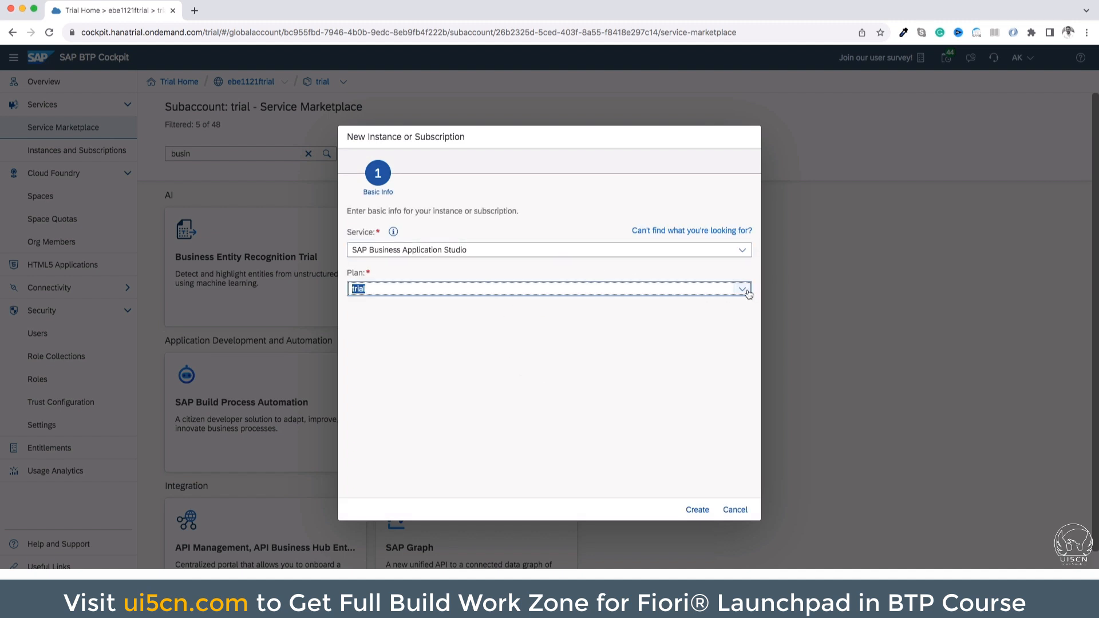
left_click(747, 290)
left_click(677, 309)
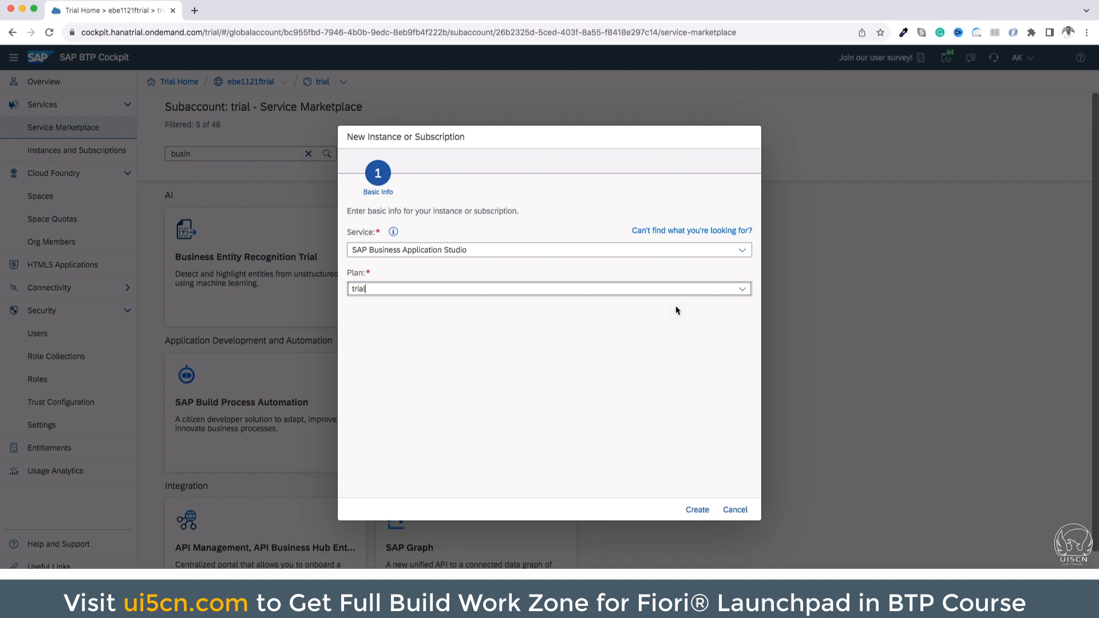
left_click(697, 508)
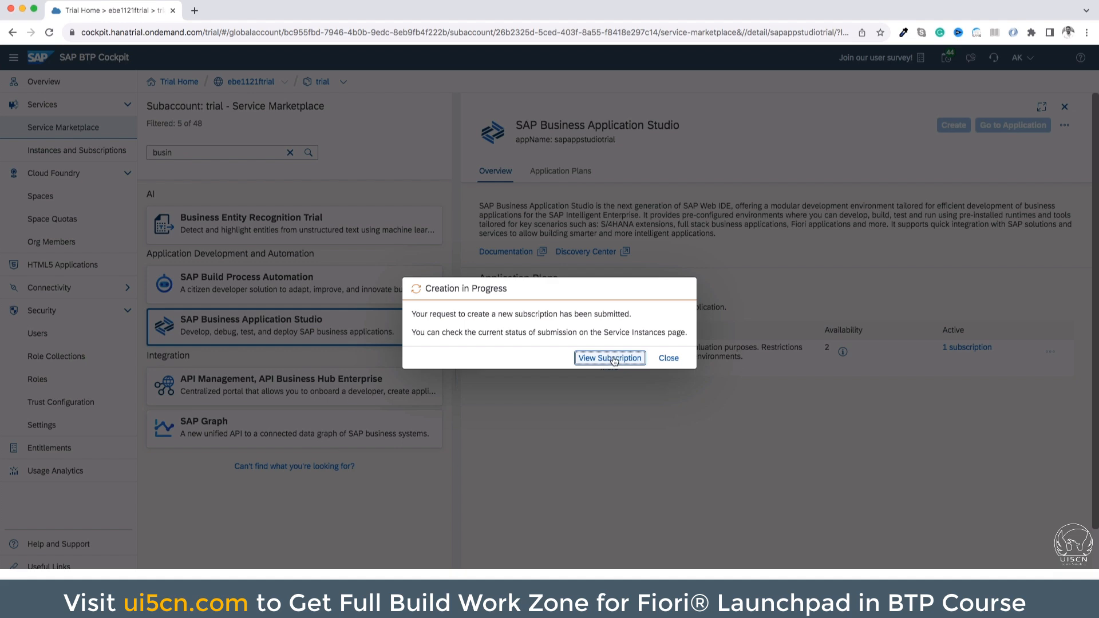
left_click(613, 358)
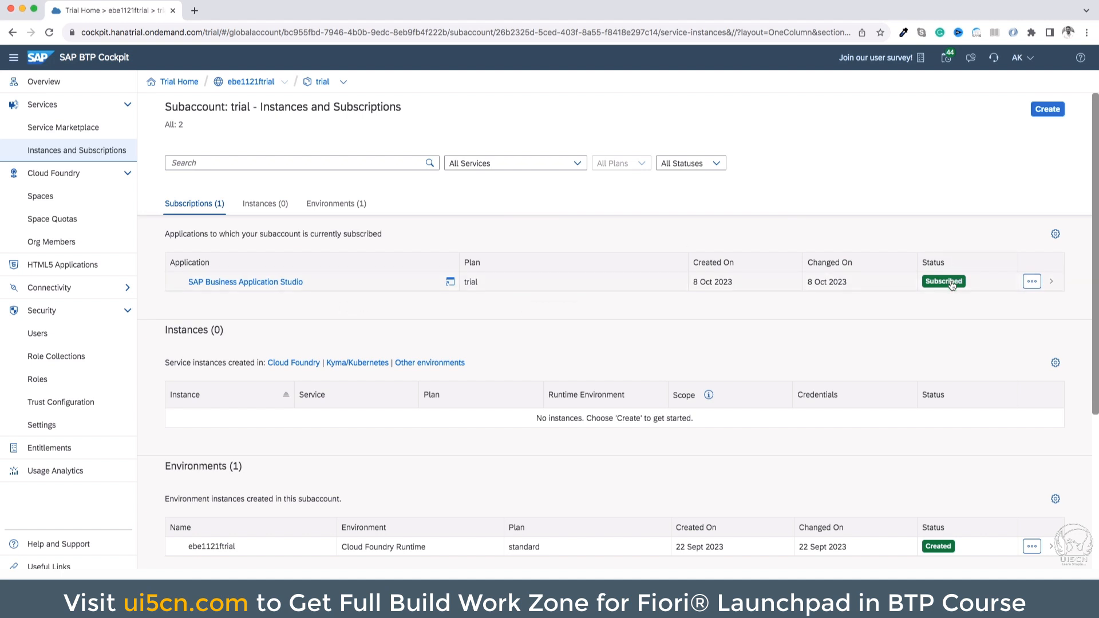
Open SAP Business Application Studio from the subscribed applications and start a new dev space
left_click(283, 285)
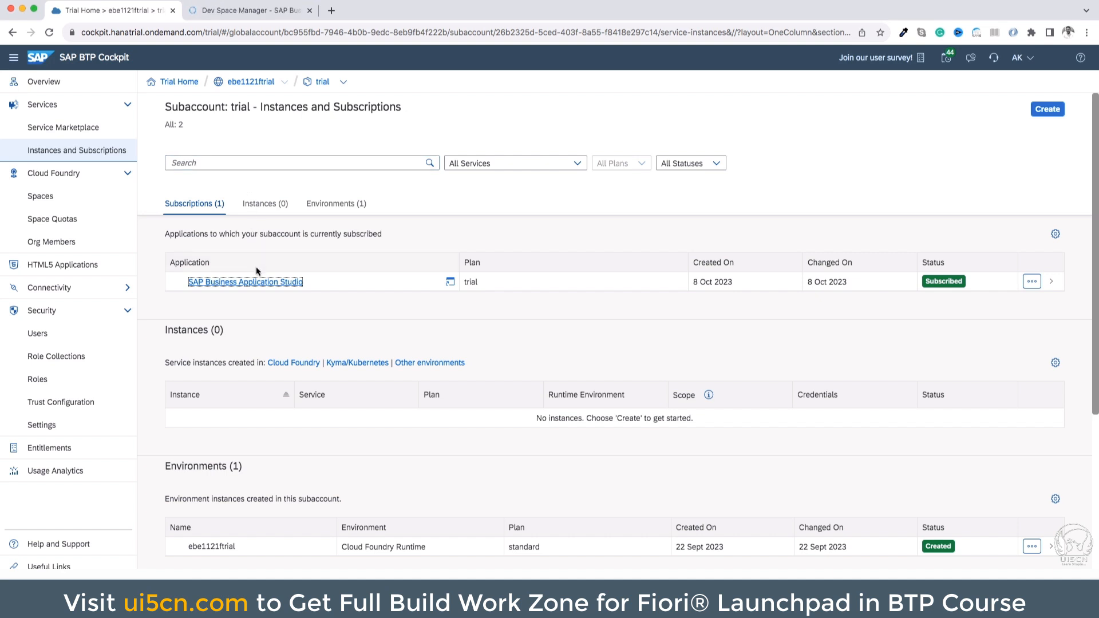
left_click(257, 15)
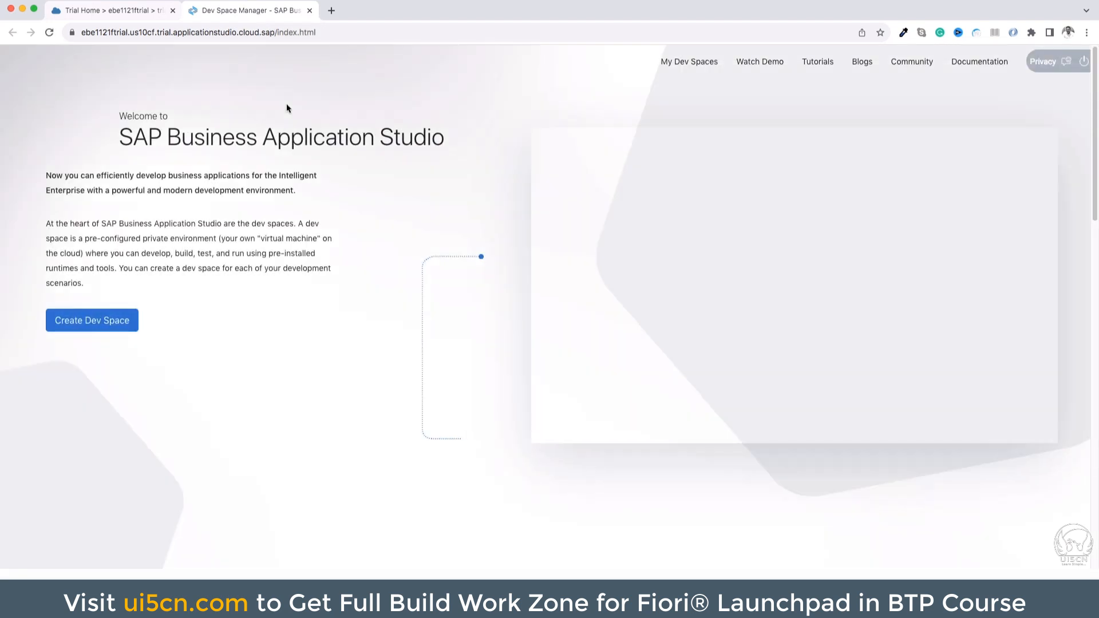
left_click(119, 323)
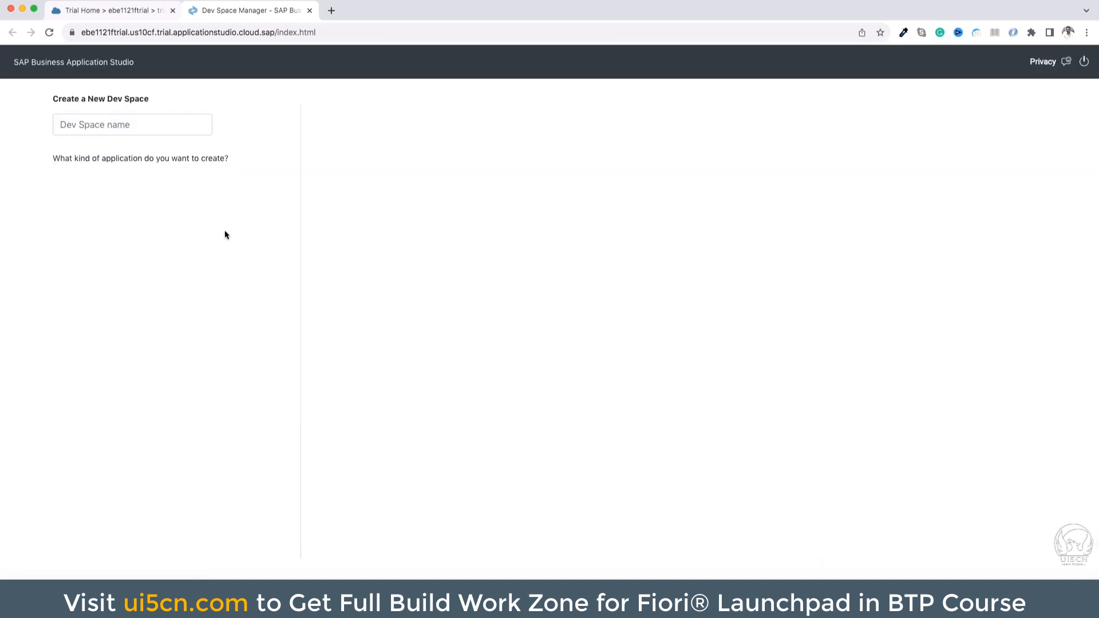
Create an SAP Fiori dev space named sampledev with the default extensions
left_click(130, 12)
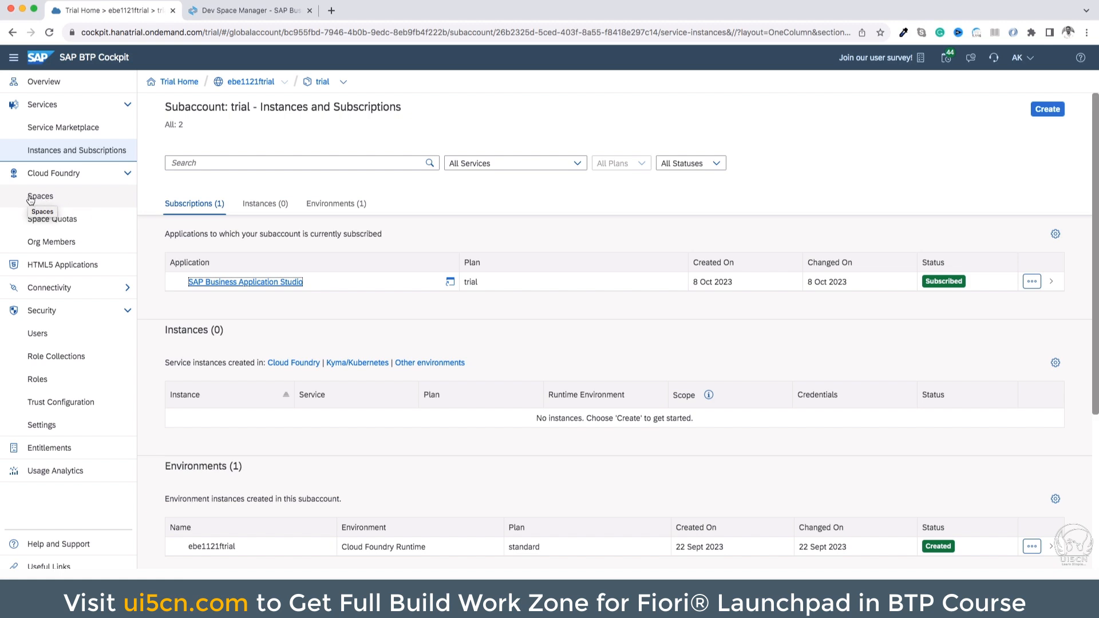
left_click(228, 12)
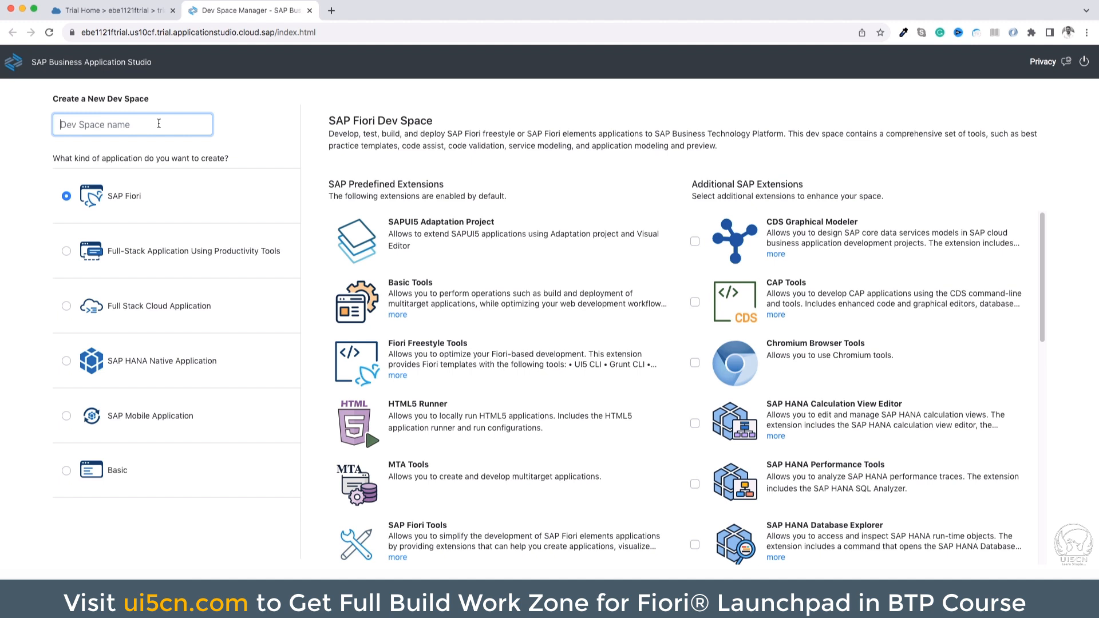
type("sampledev")
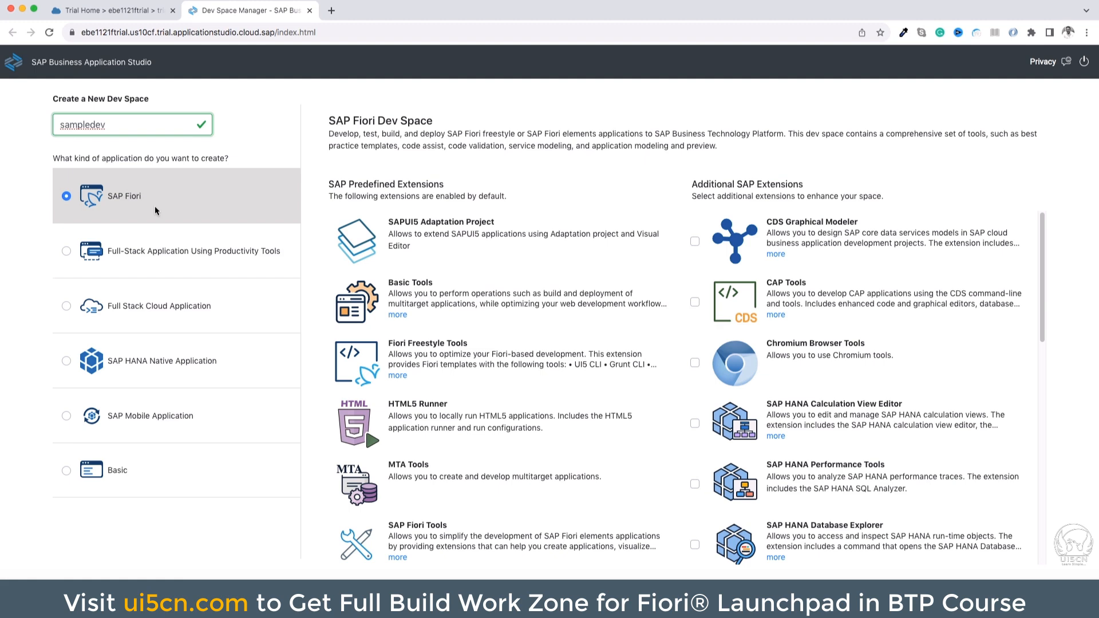
scroll(385, 269, "up", 3)
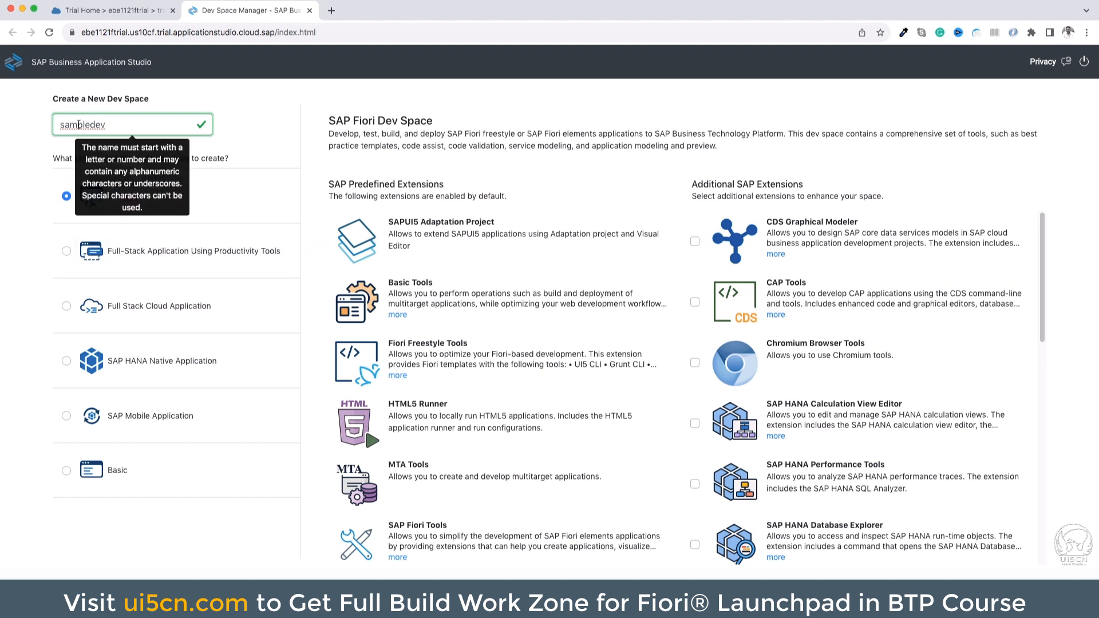
double_click(79, 125)
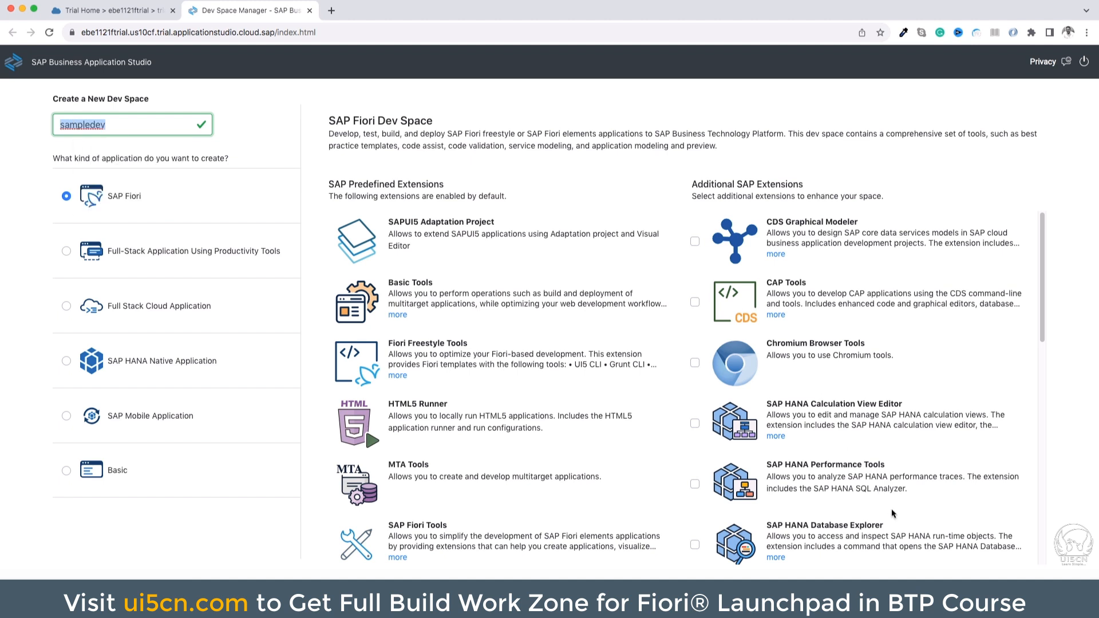
left_click(999, 583)
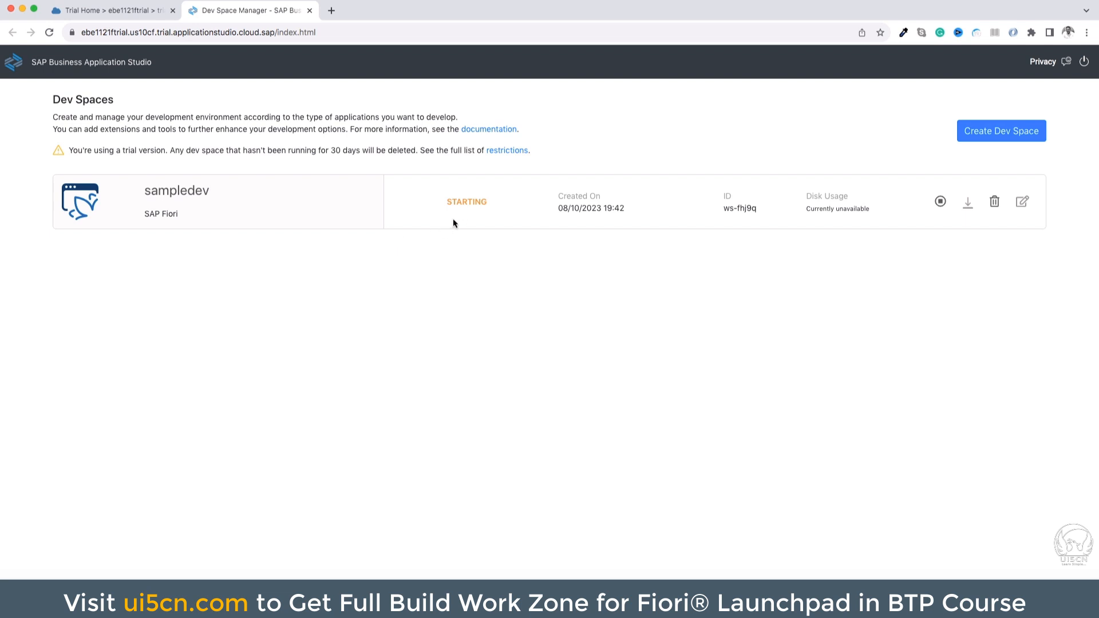
Return to the BTP Cockpit's Service Marketplace, search for "build" and open the details of SAP Build Work Zone, standard edition
left_click(122, 11)
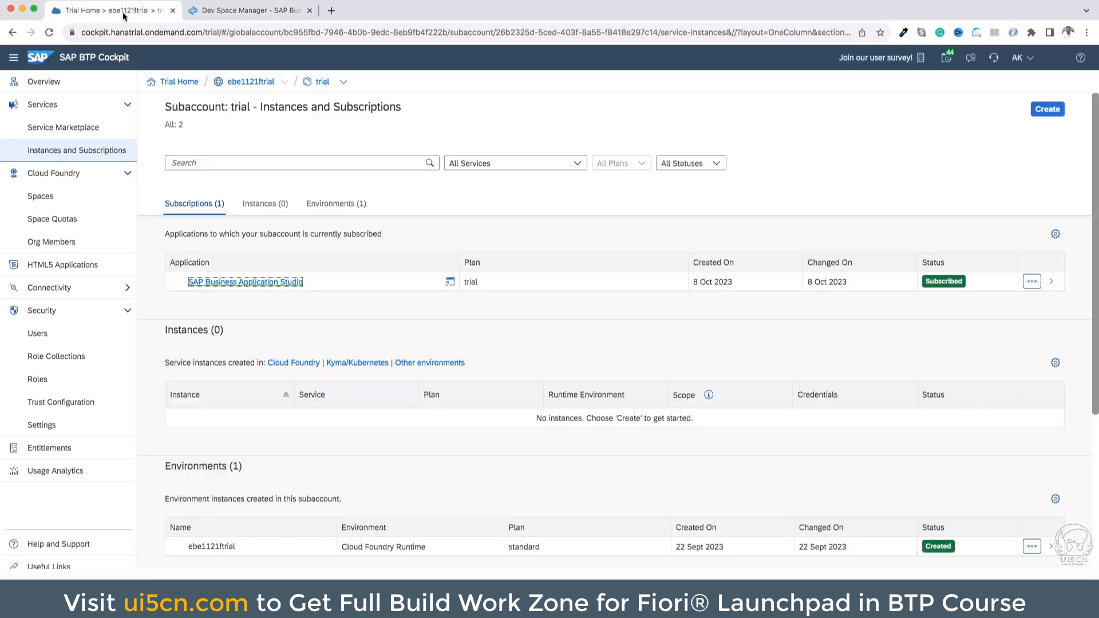
left_click(96, 132)
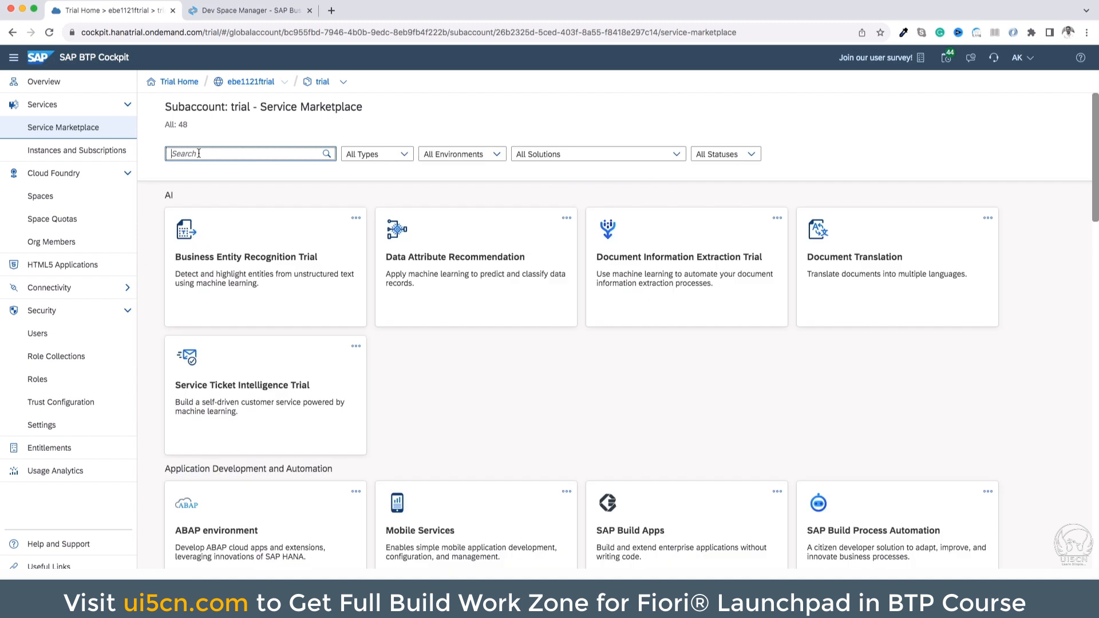
type("build")
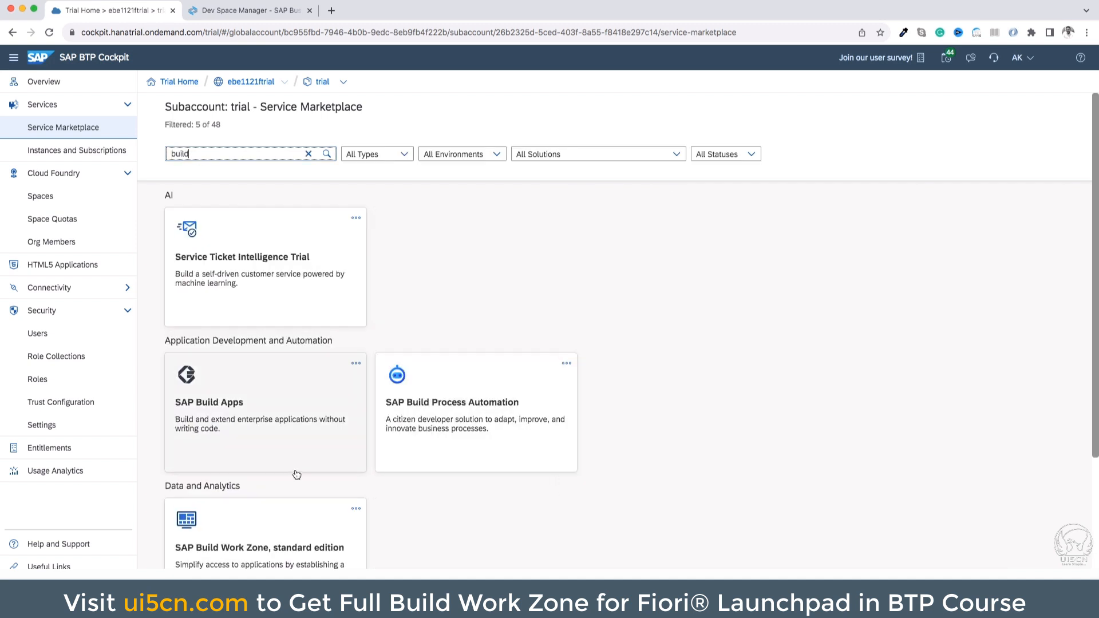
scroll(295, 475, "down", 3)
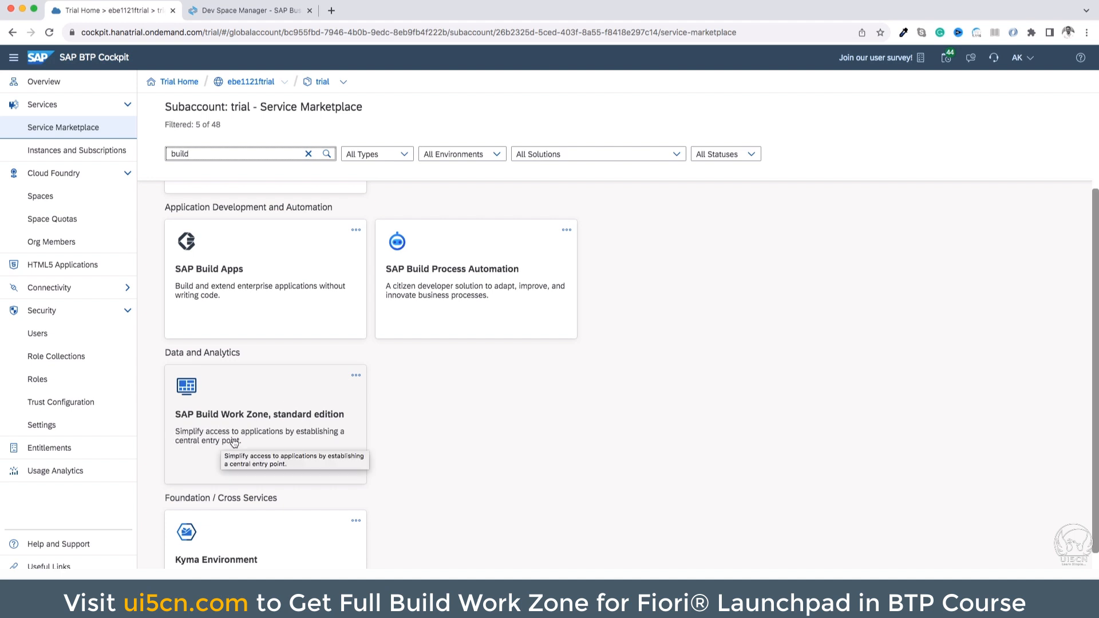
left_click(309, 446)
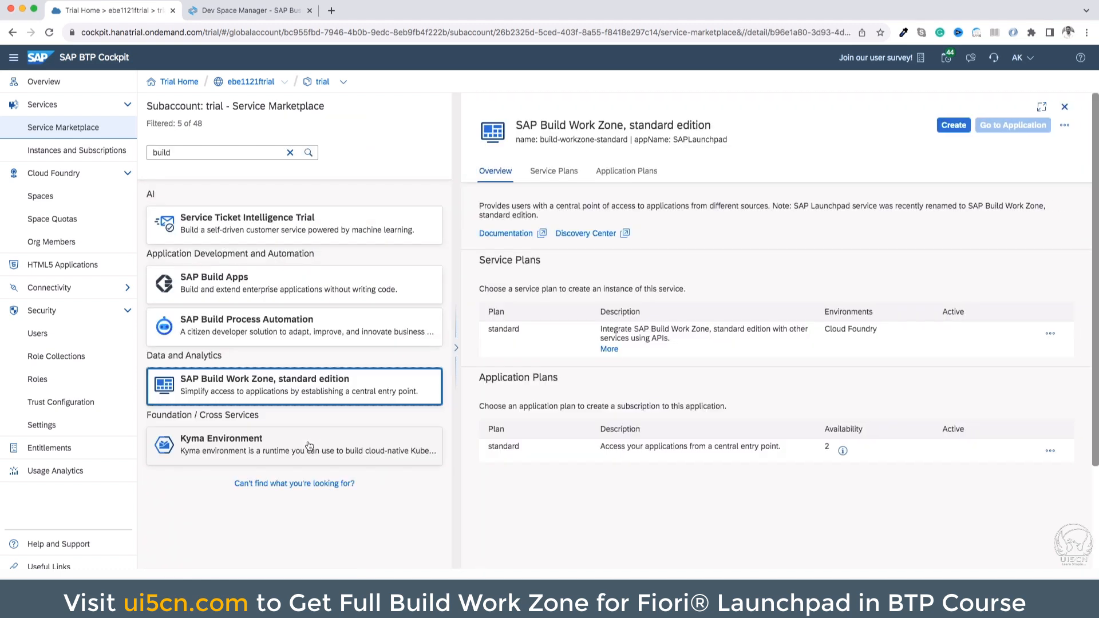
Create the SAP Build Work Zone, standard edition subscription with the standard subscription plan and view it among the subscriptions
left_click(945, 127)
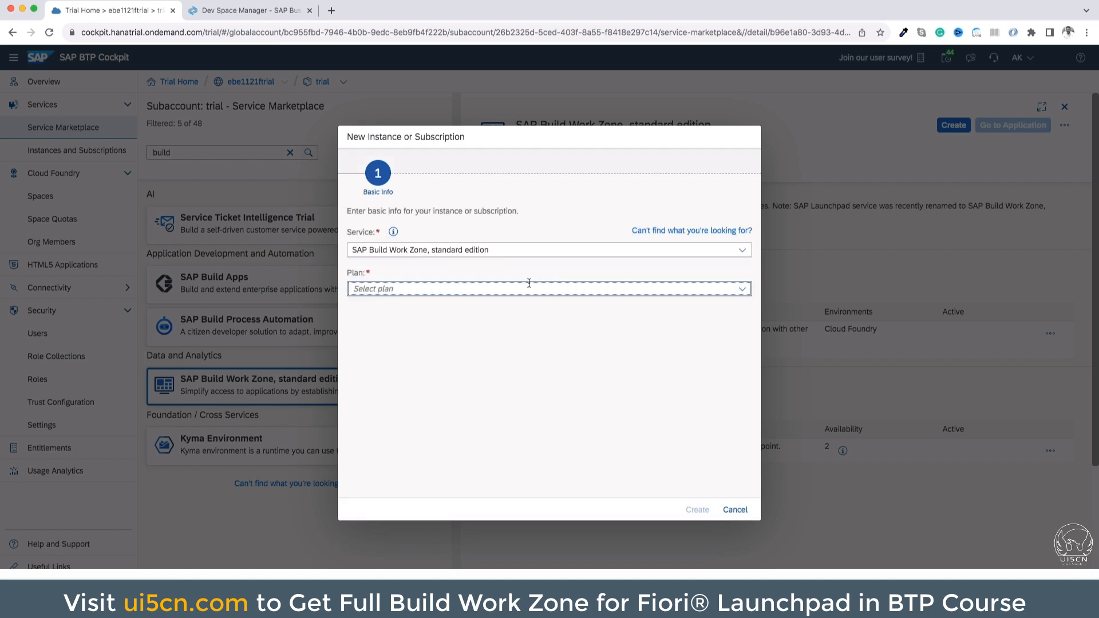
left_click(529, 289)
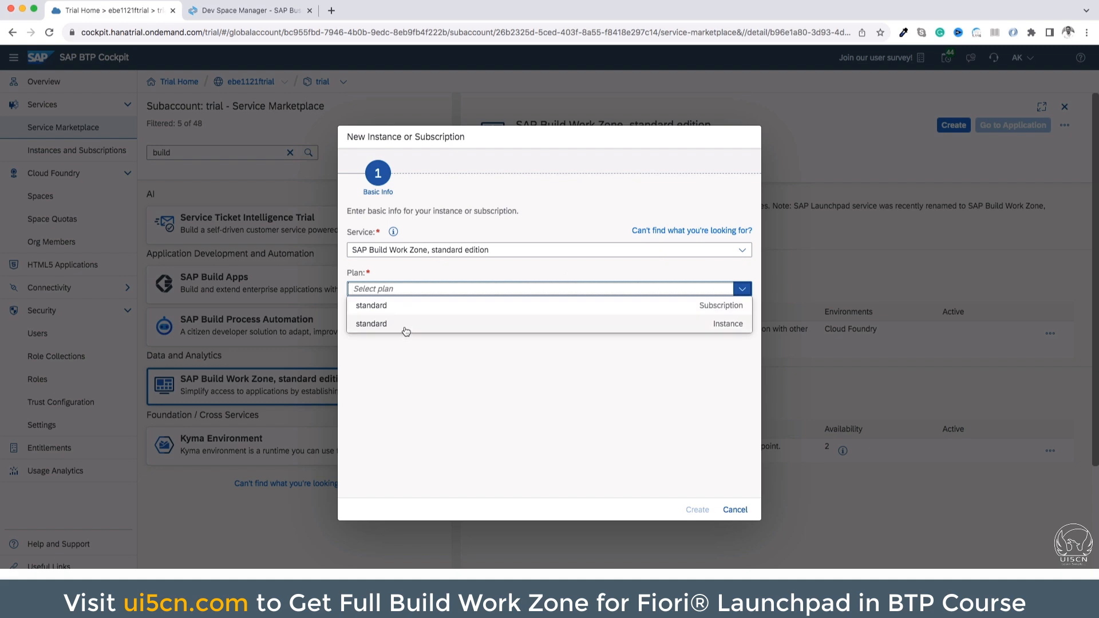
left_click(414, 309)
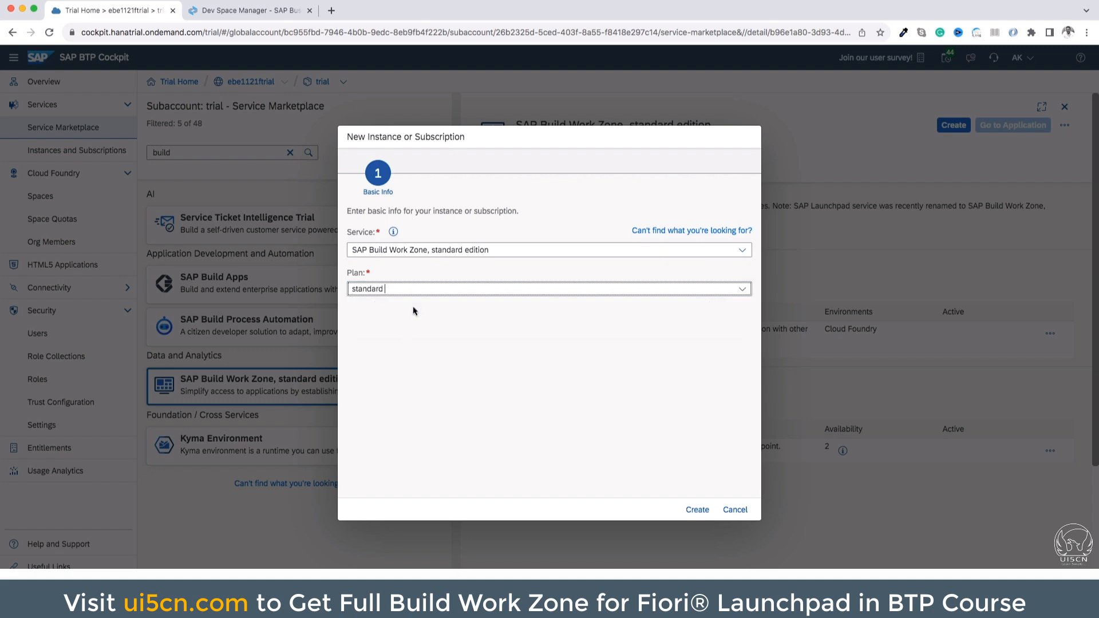
left_click(696, 510)
left_click(620, 359)
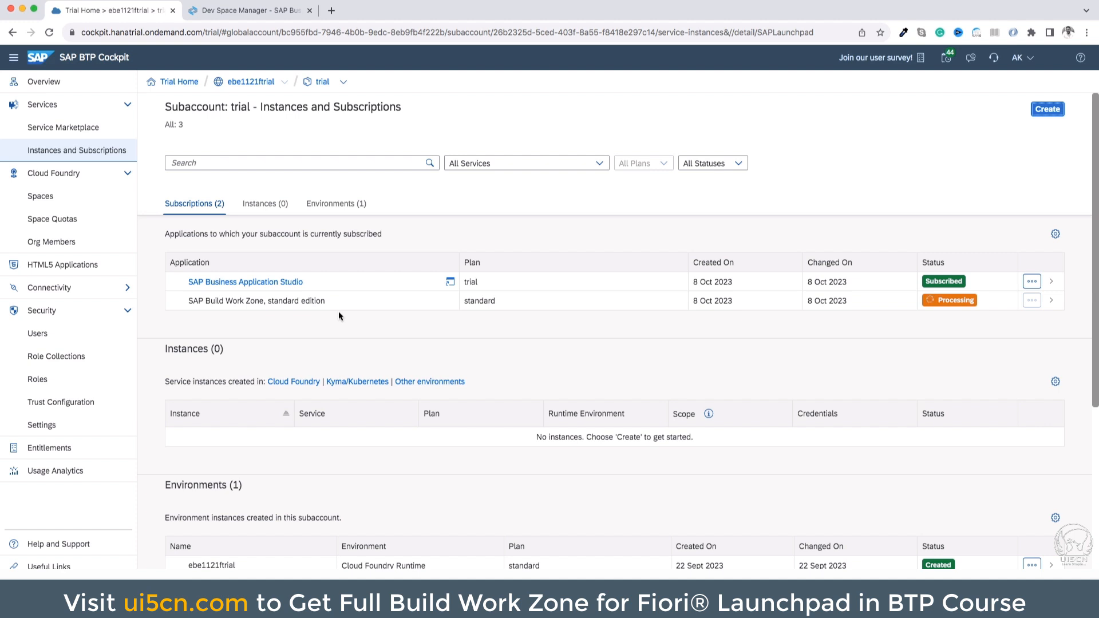
Switch to the Dev Space Manager and open the sampledev dev space in SAP Business Application Studio
left_click(238, 16)
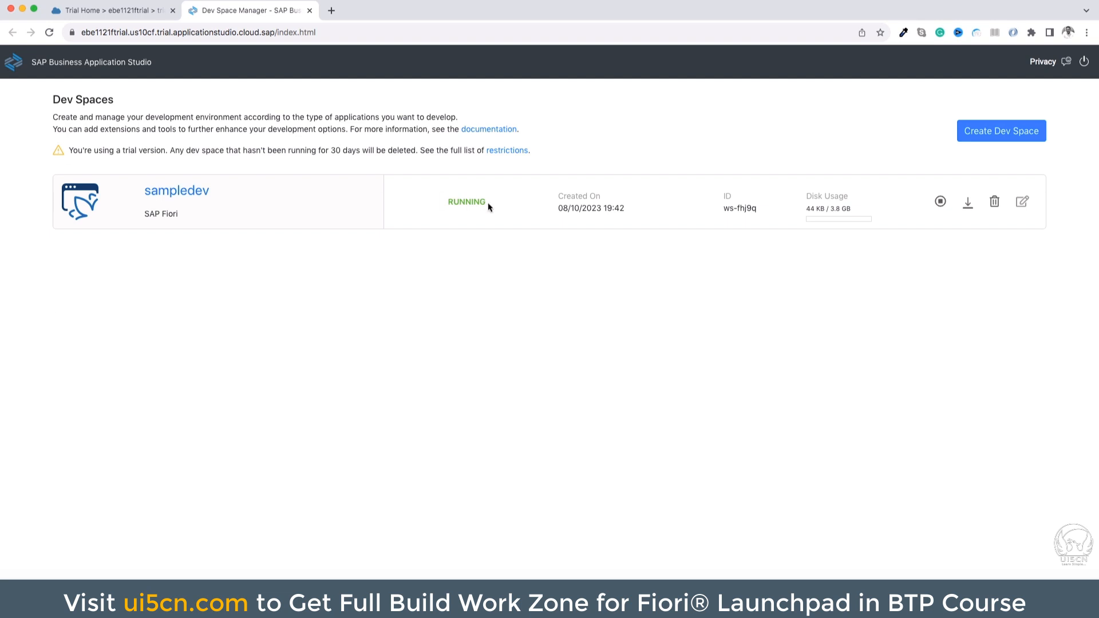
left_click(198, 192)
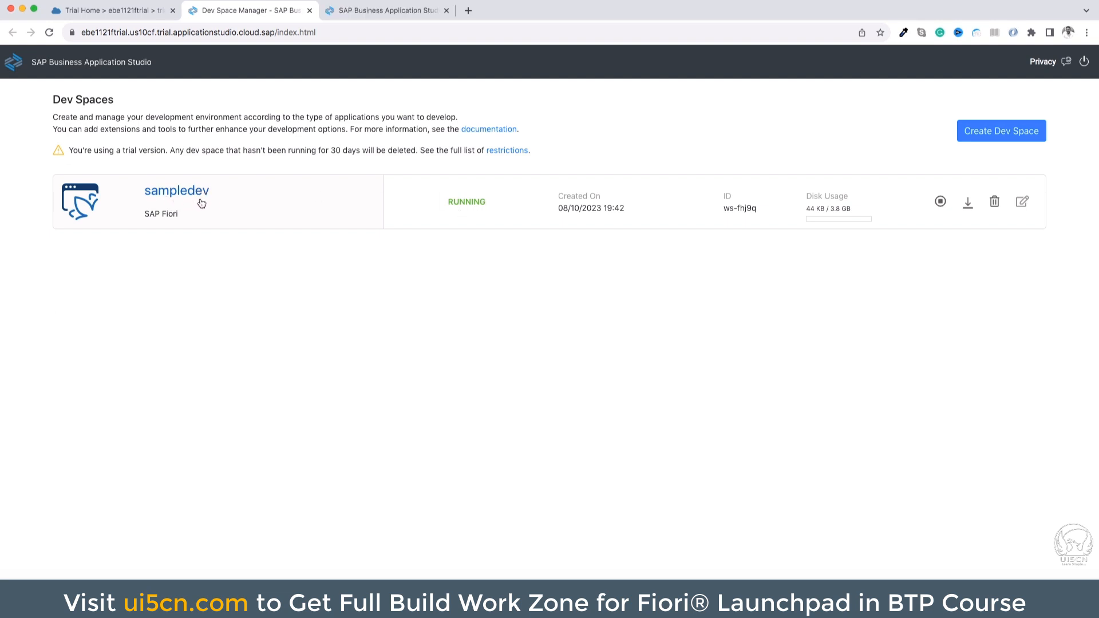
left_click(358, 15)
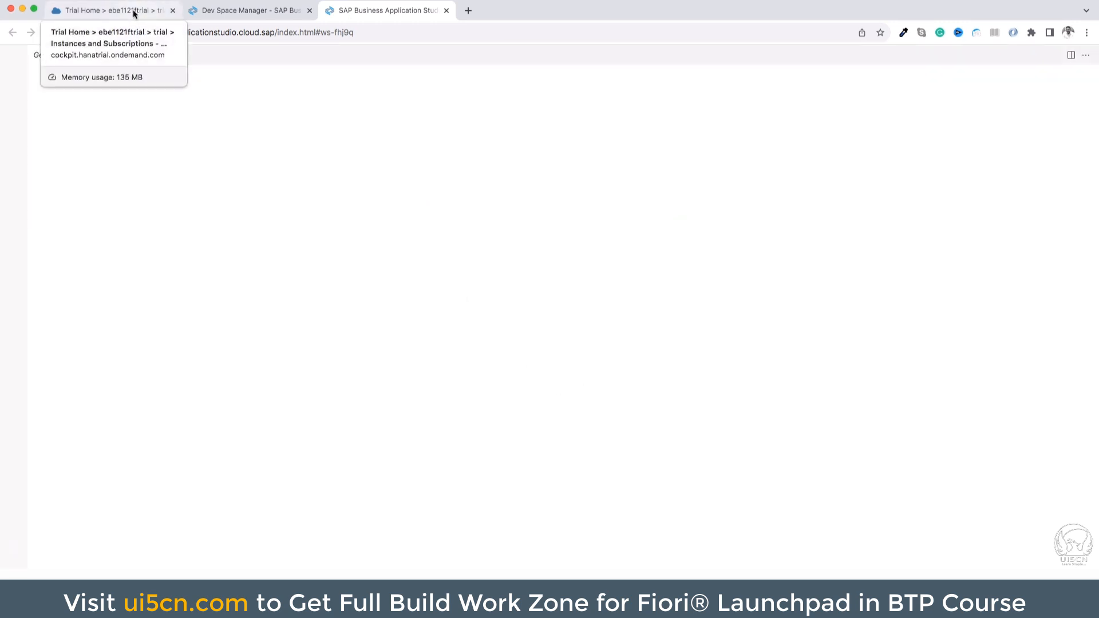
Return to the BTP Cockpit, close the subscription details and try to open the SAP Build Work Zone, standard edition application
left_click(133, 10)
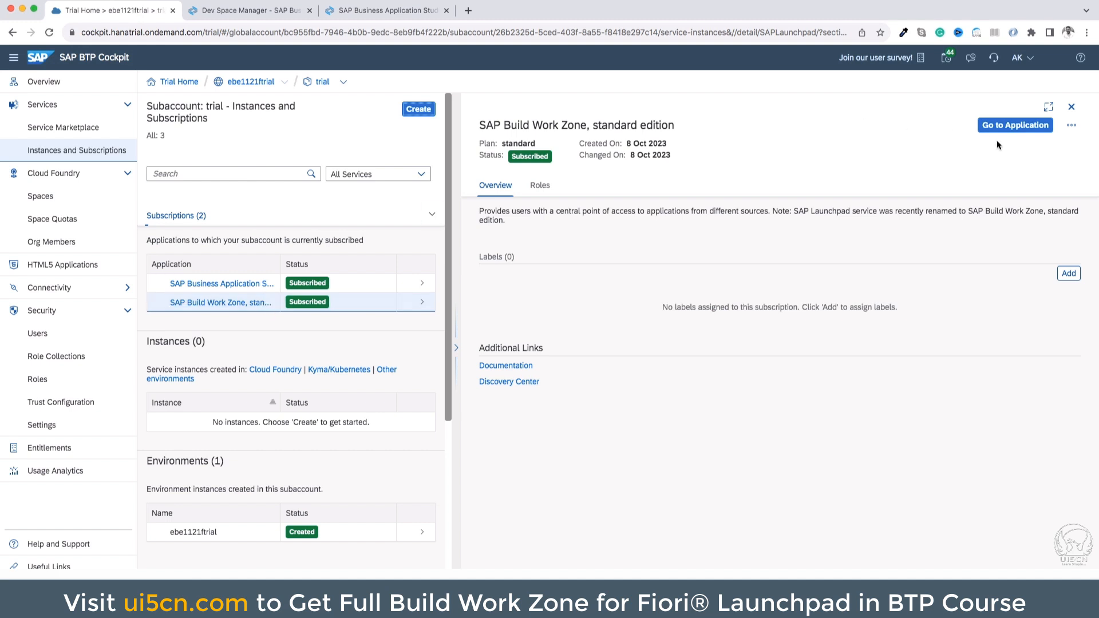
left_click(1070, 107)
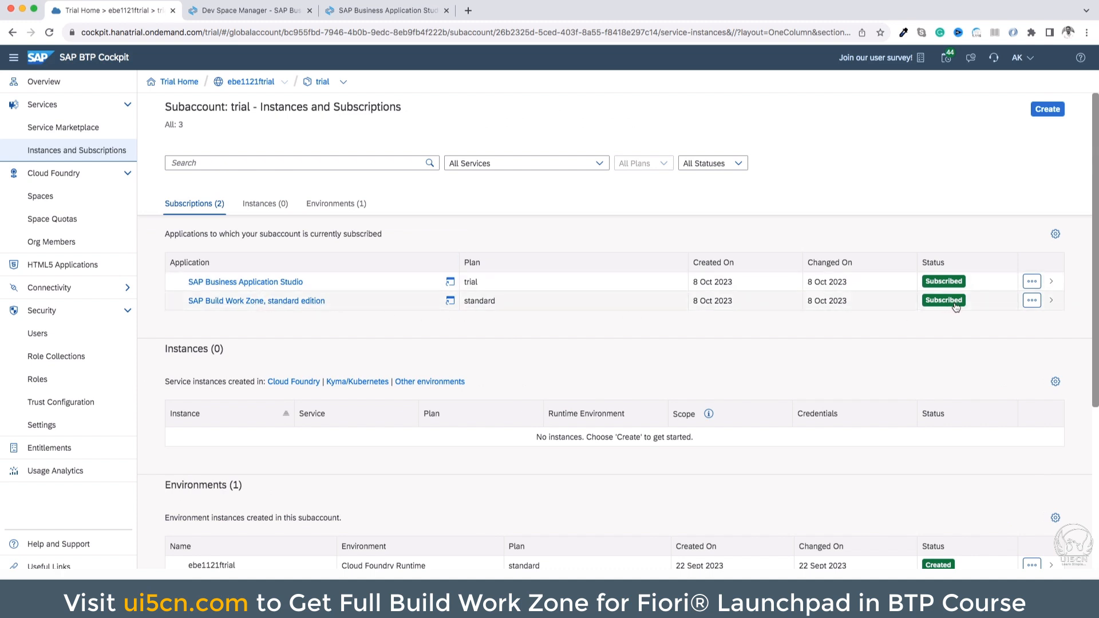
left_click(256, 301)
left_click(240, 13)
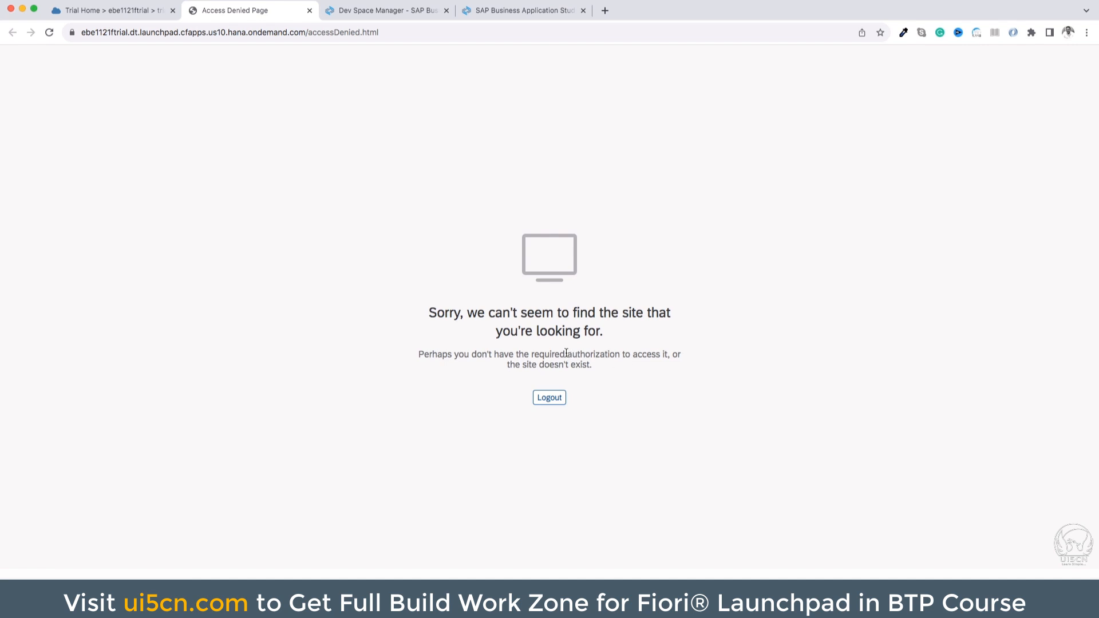
left_click_drag(566, 353, 653, 355)
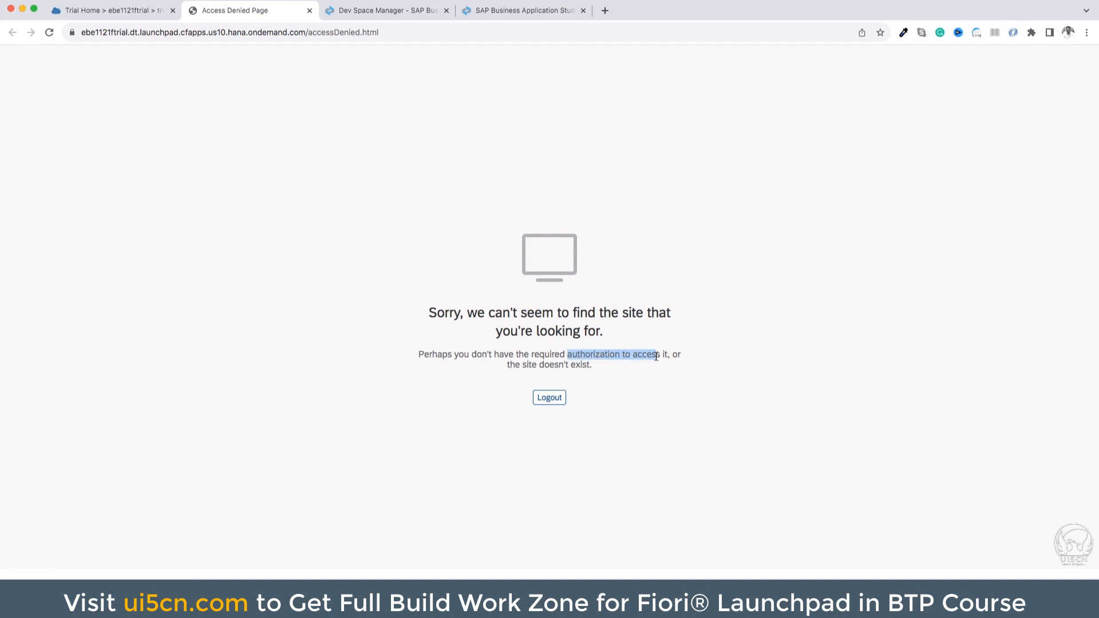
Assign the Launchpad_Admin role collection to the existing user in the BTP Cockpit's trial subaccount
left_click(120, 11)
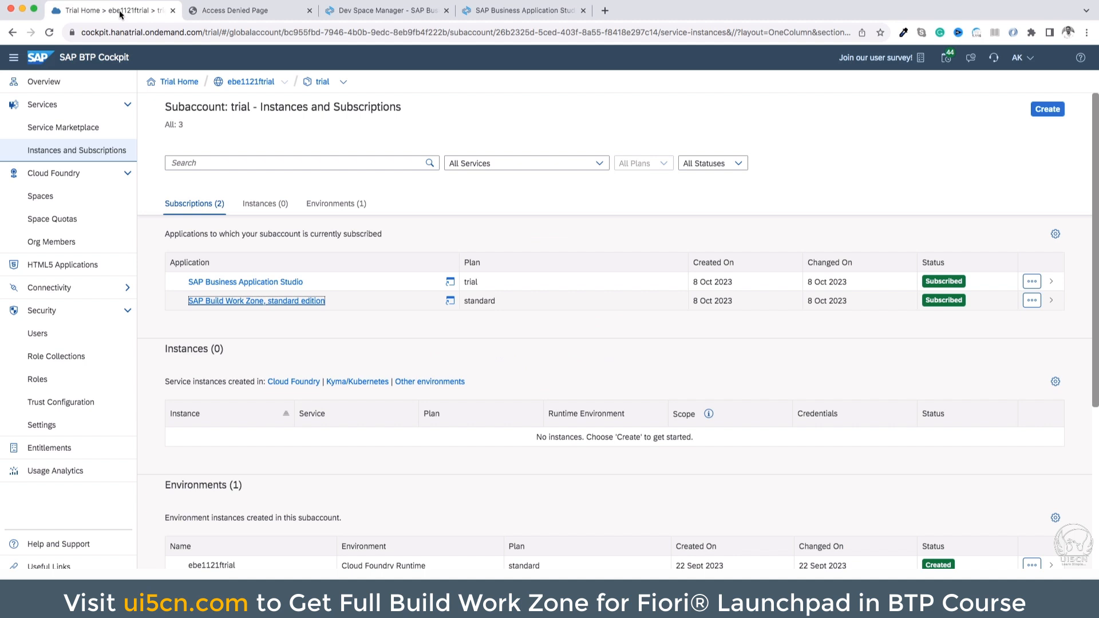
left_click(54, 338)
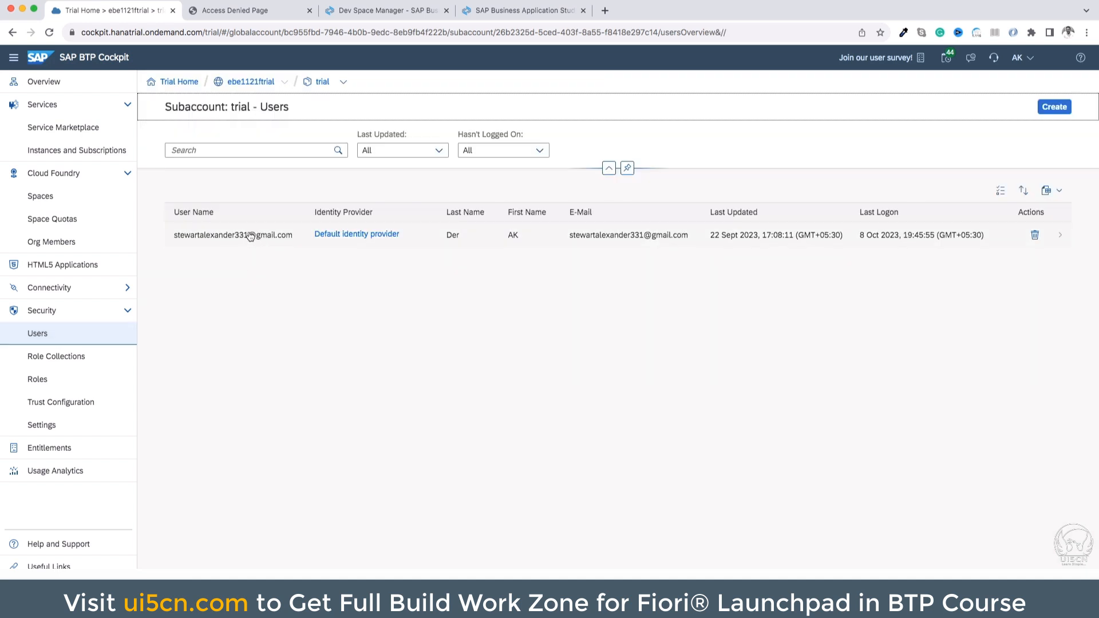
left_click(250, 237)
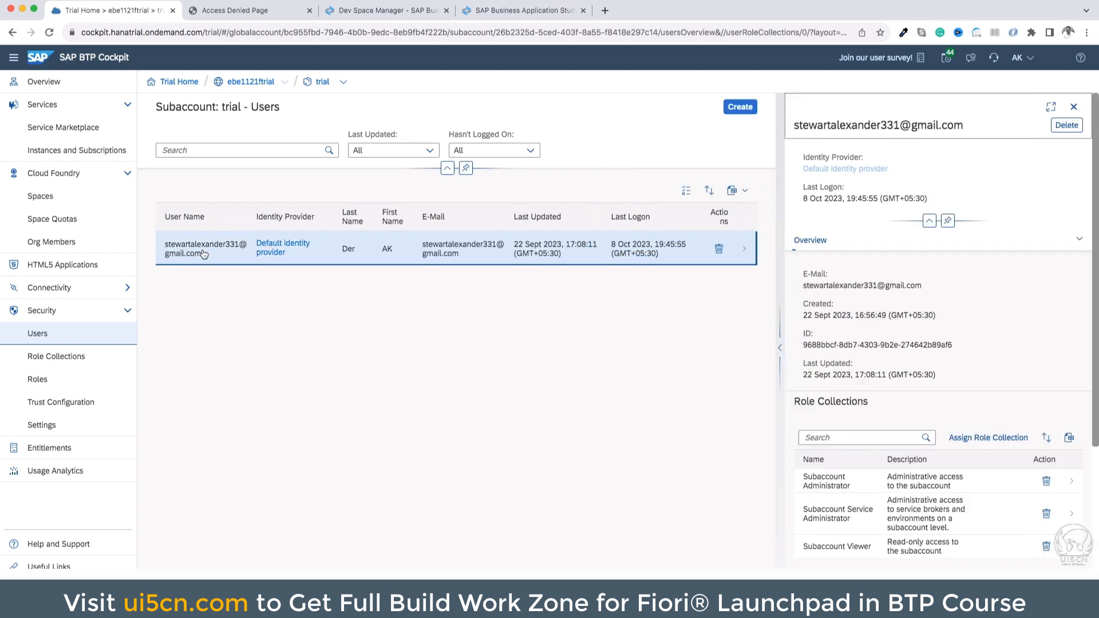
left_click(779, 348)
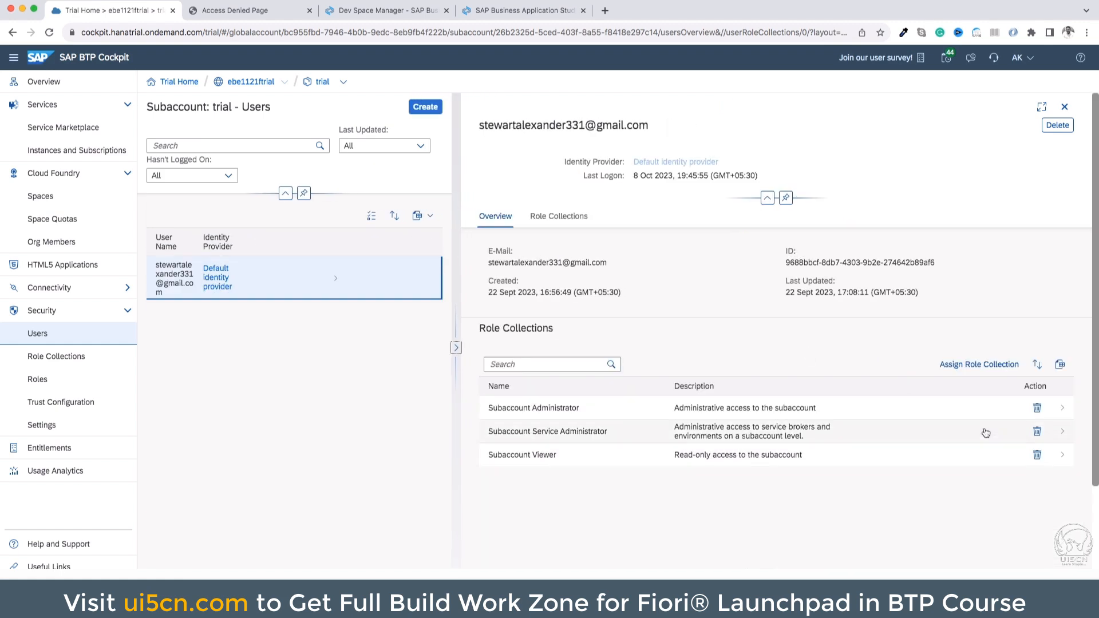
left_click(985, 364)
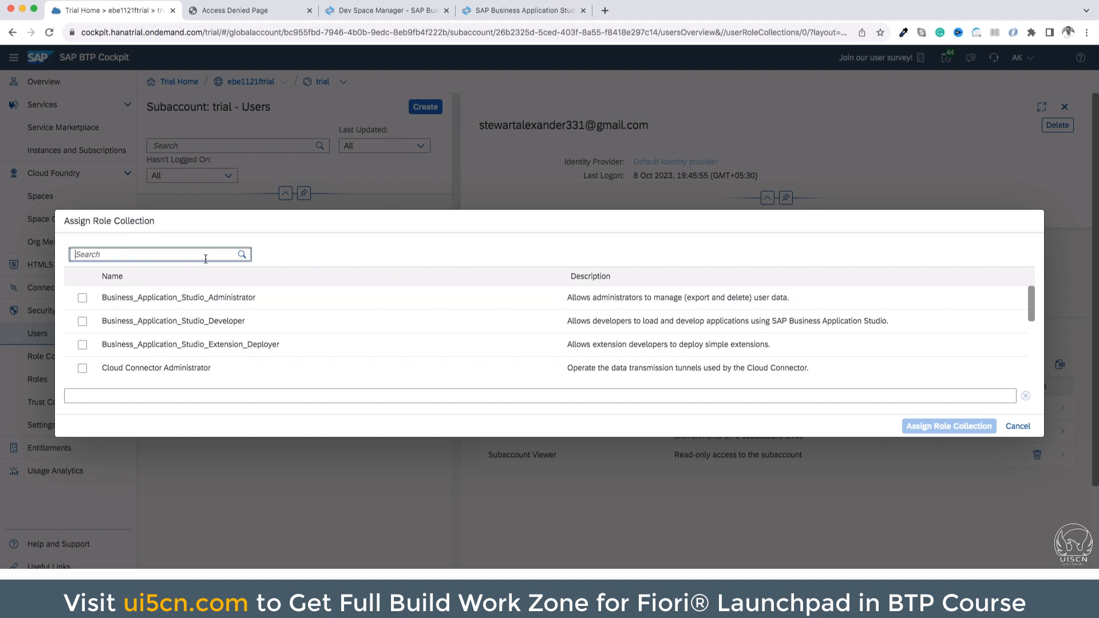
type("lau")
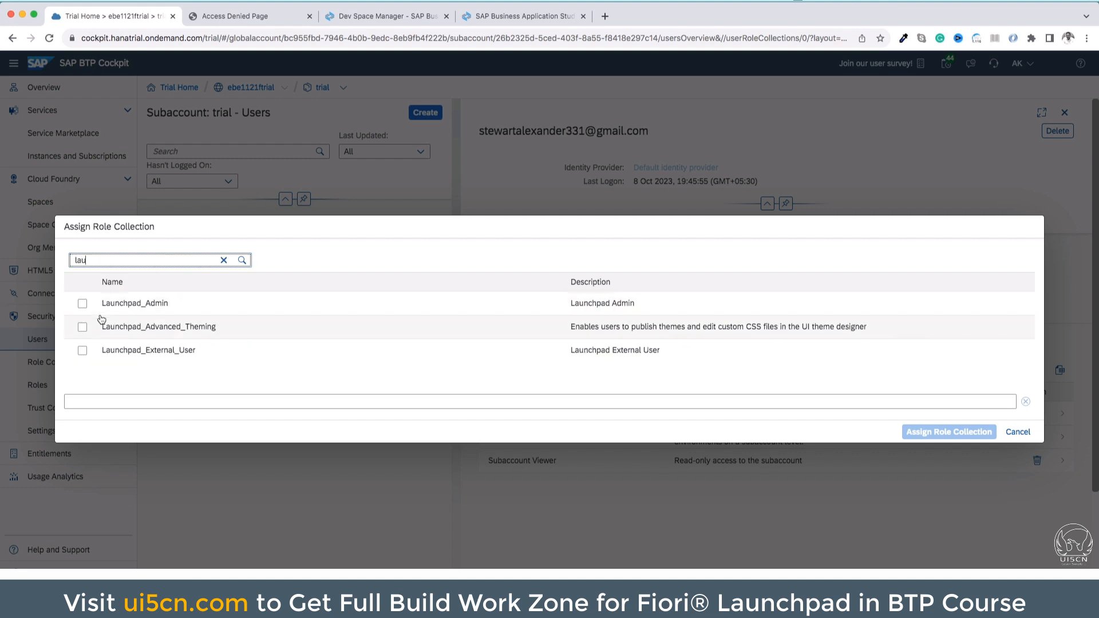
left_click(82, 304)
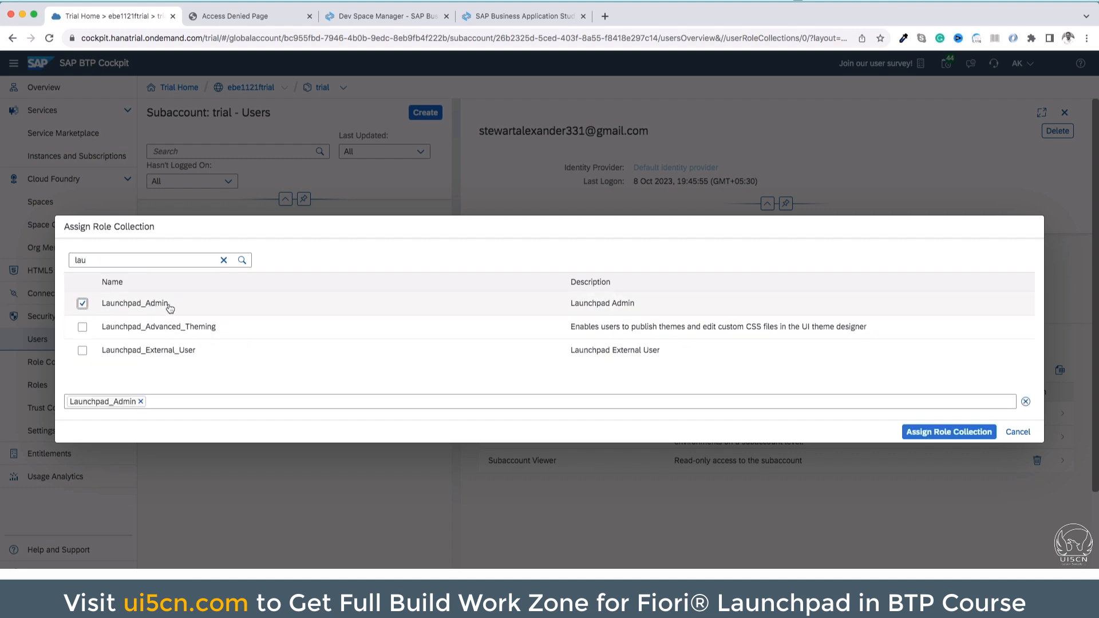
left_click(949, 432)
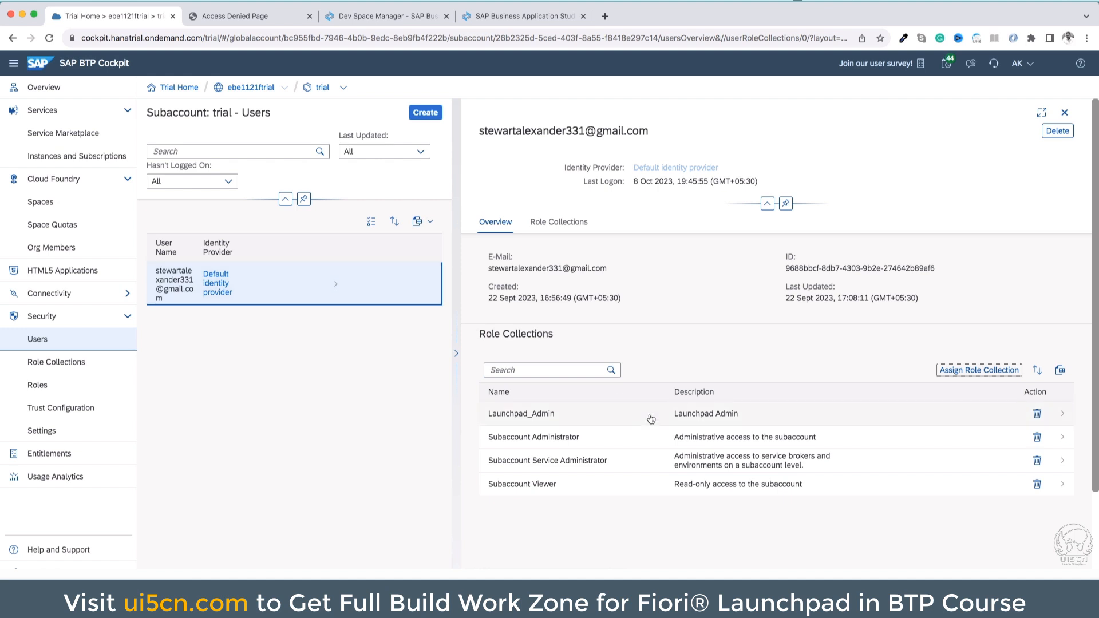
Log out of the Work Zone access denied page and sign in again with the account password
left_click(250, 17)
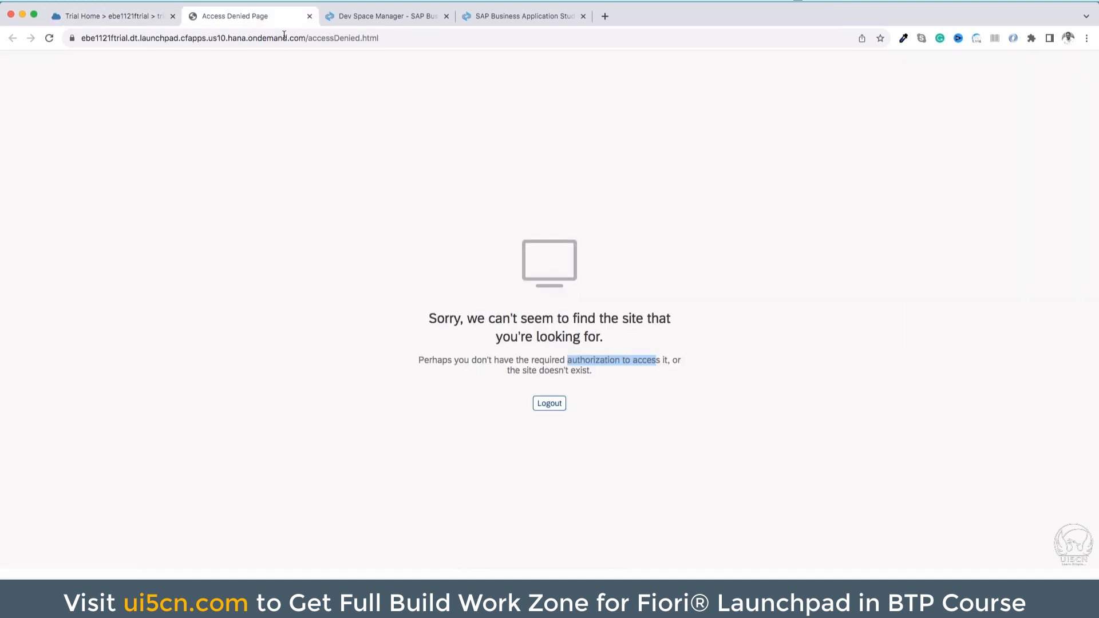
left_click(294, 38)
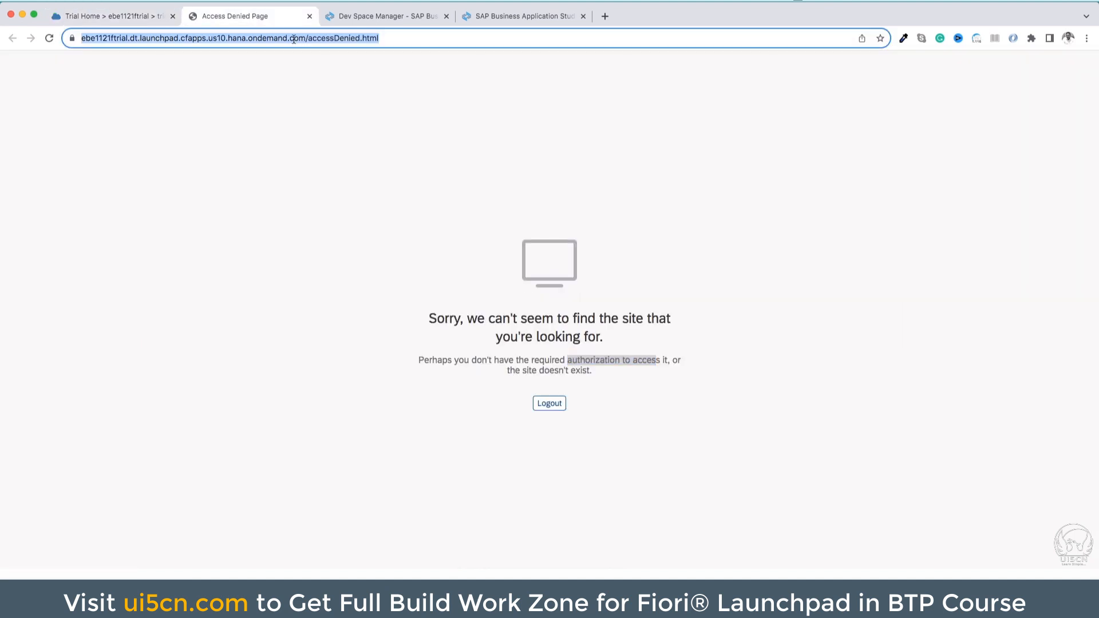
left_click(552, 407)
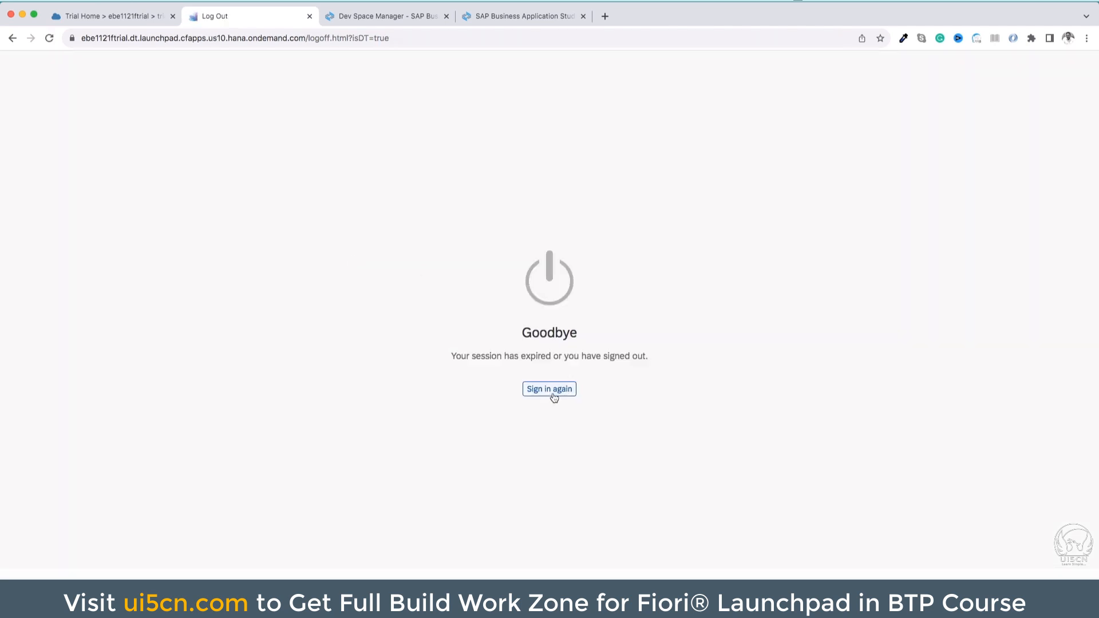
left_click(553, 389)
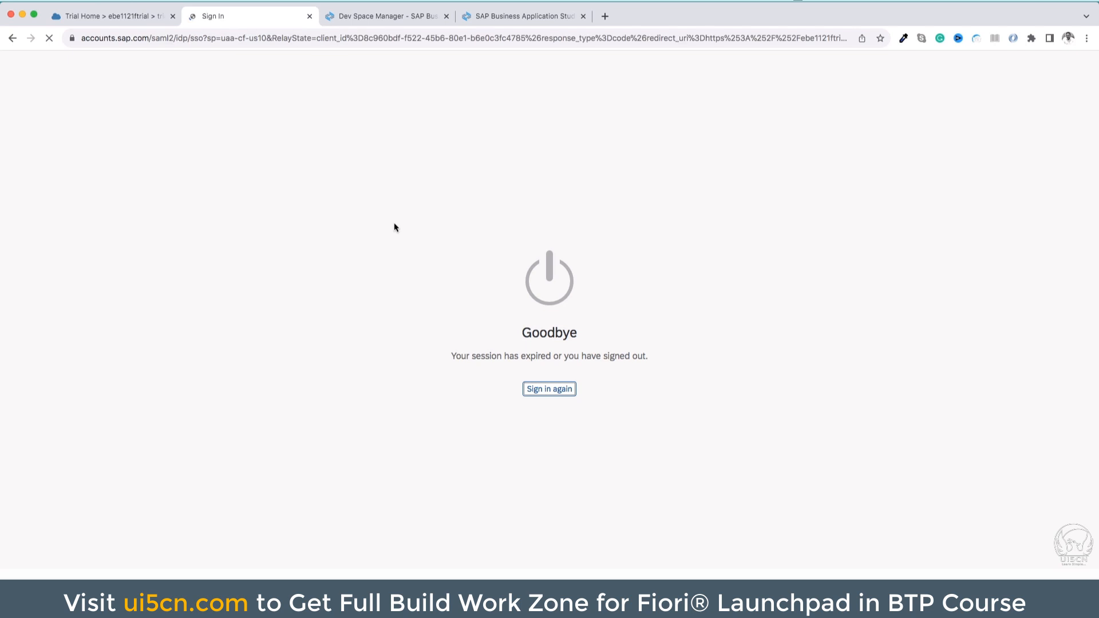
left_click(643, 468)
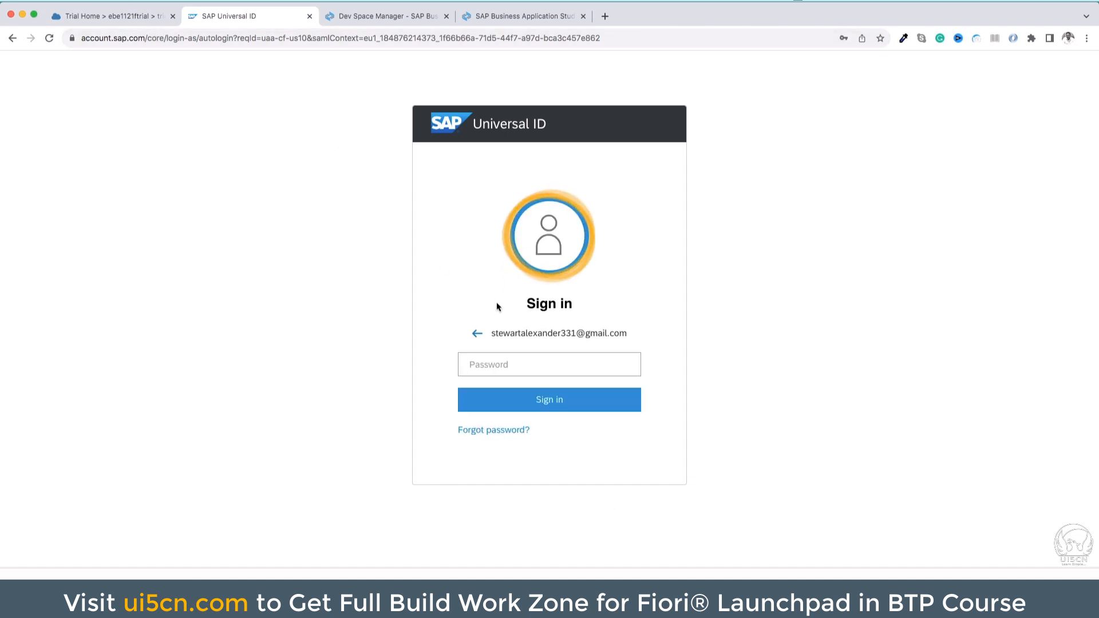
left_click(500, 362)
left_click(681, 325)
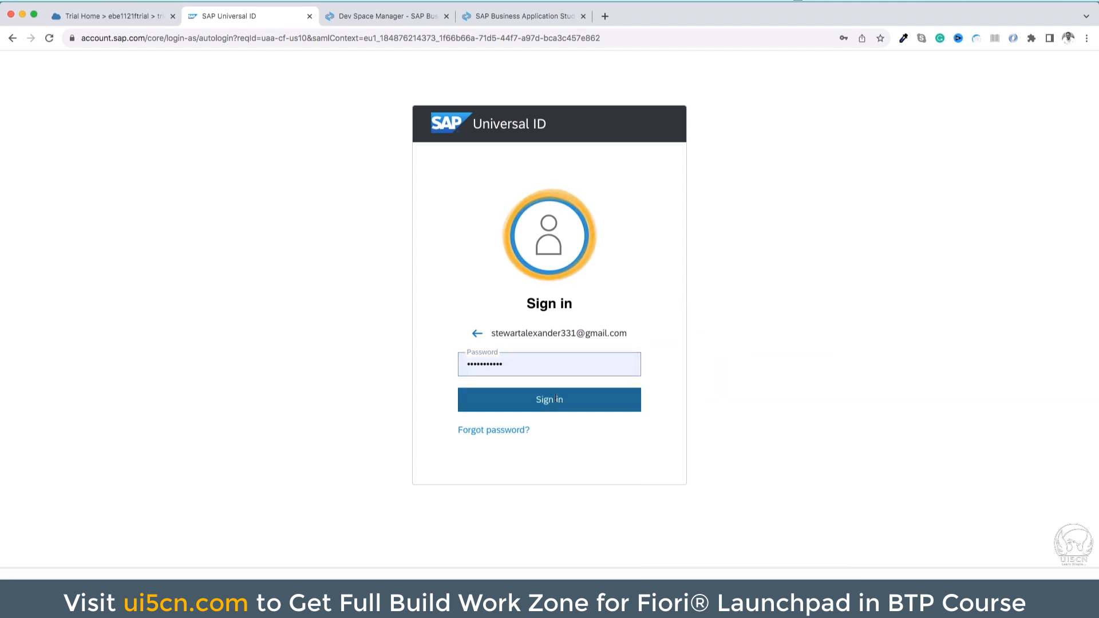
left_click(557, 400)
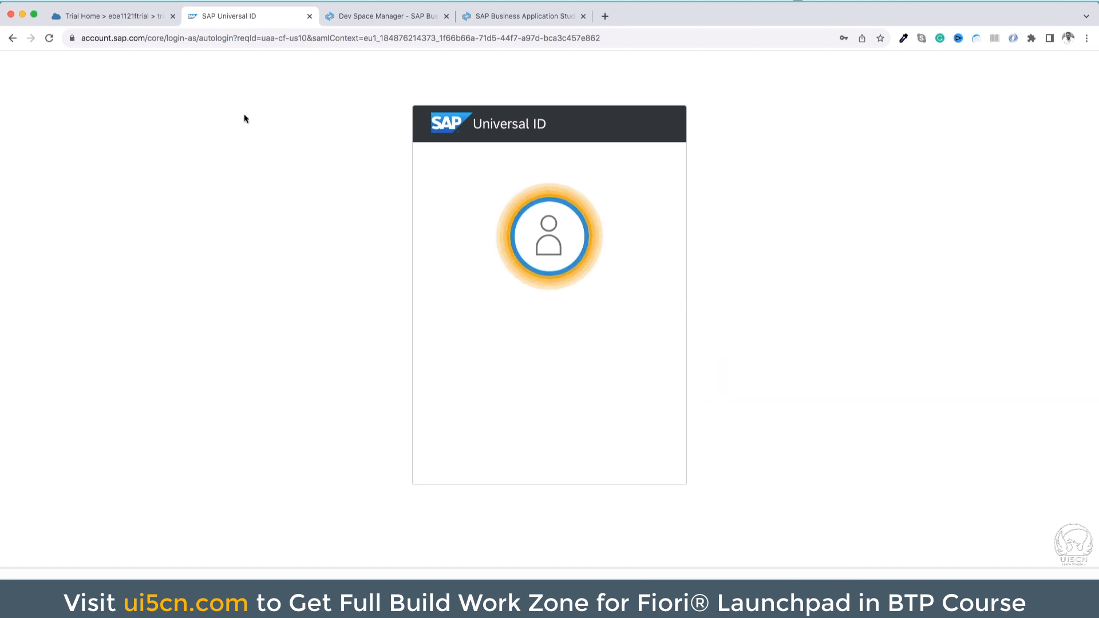
Return to the BTP Cockpit and open SAP Build Work Zone, standard edition from the subscriptions to view its Site Directory
left_click(143, 19)
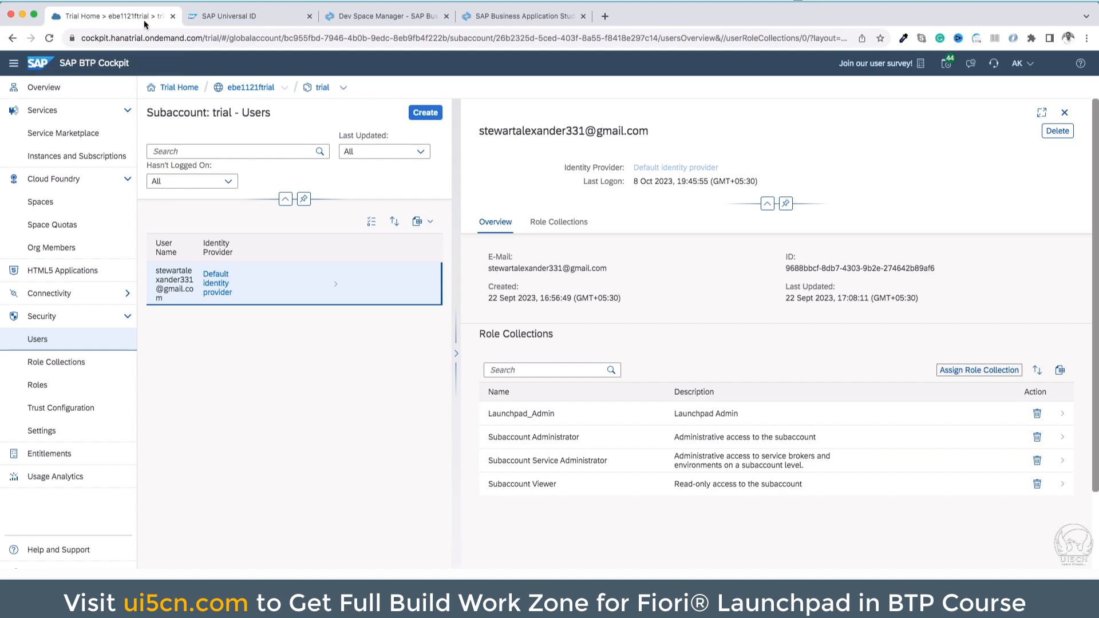
left_click(61, 156)
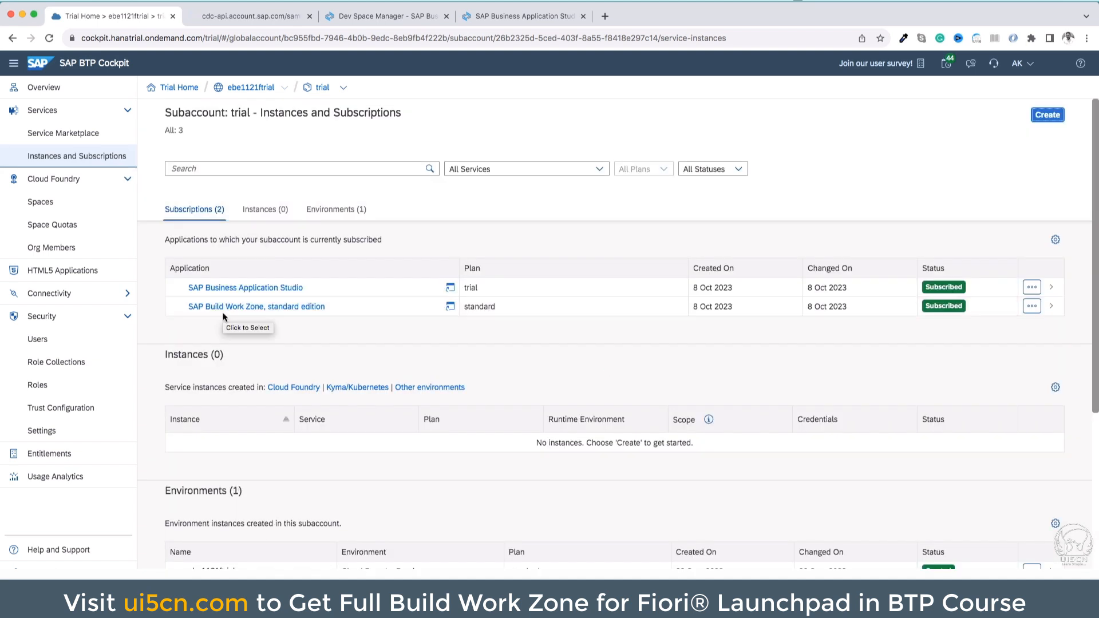
left_click(223, 307)
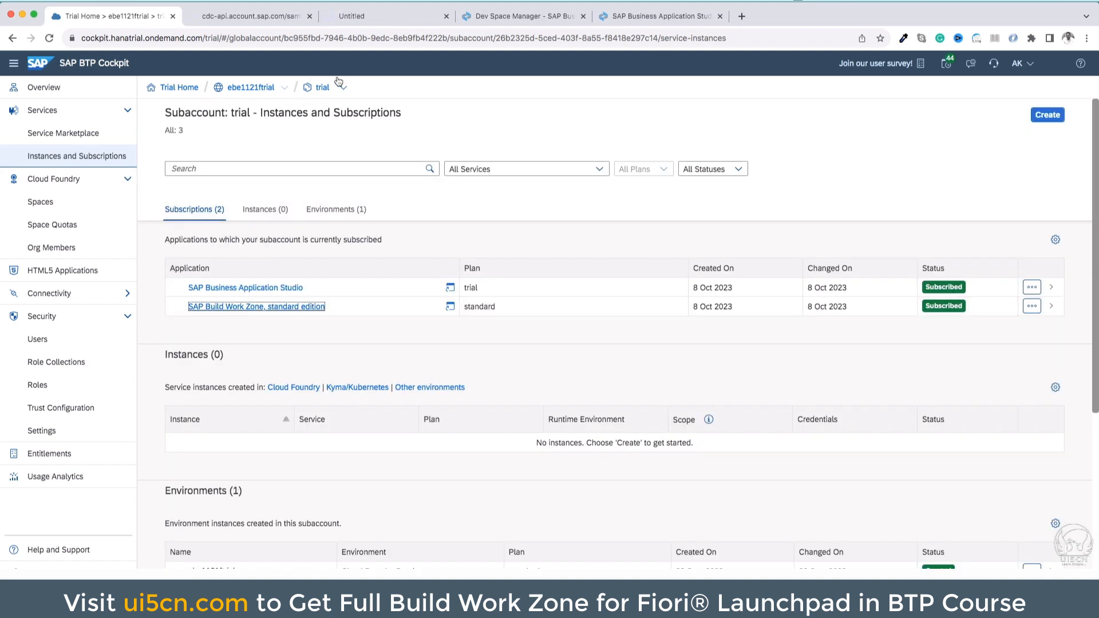
left_click(393, 18)
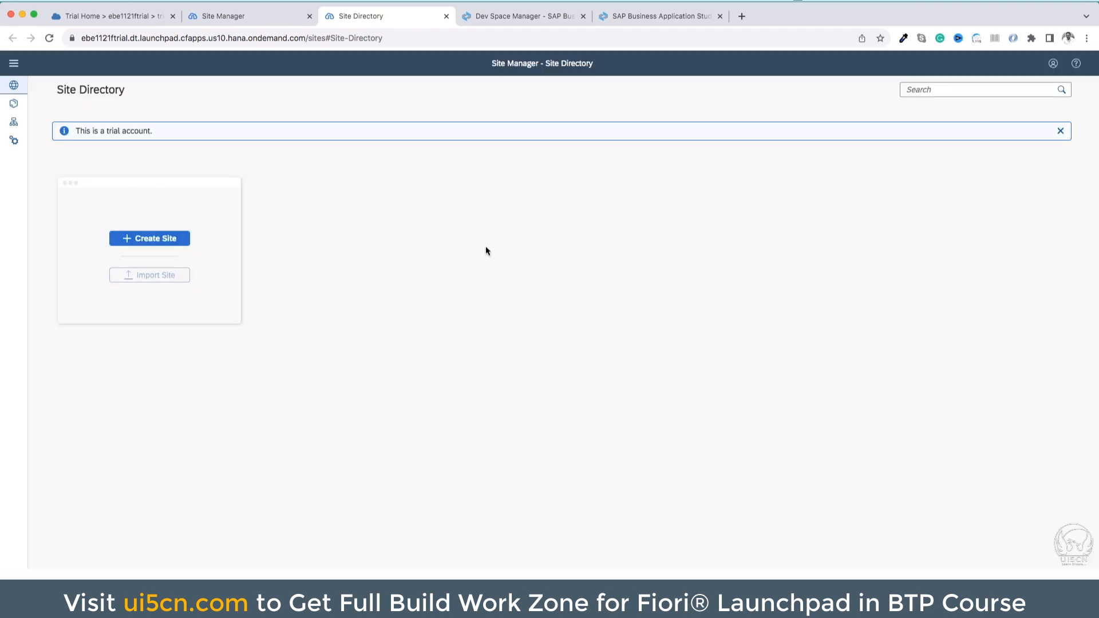
triple_click(531, 64)
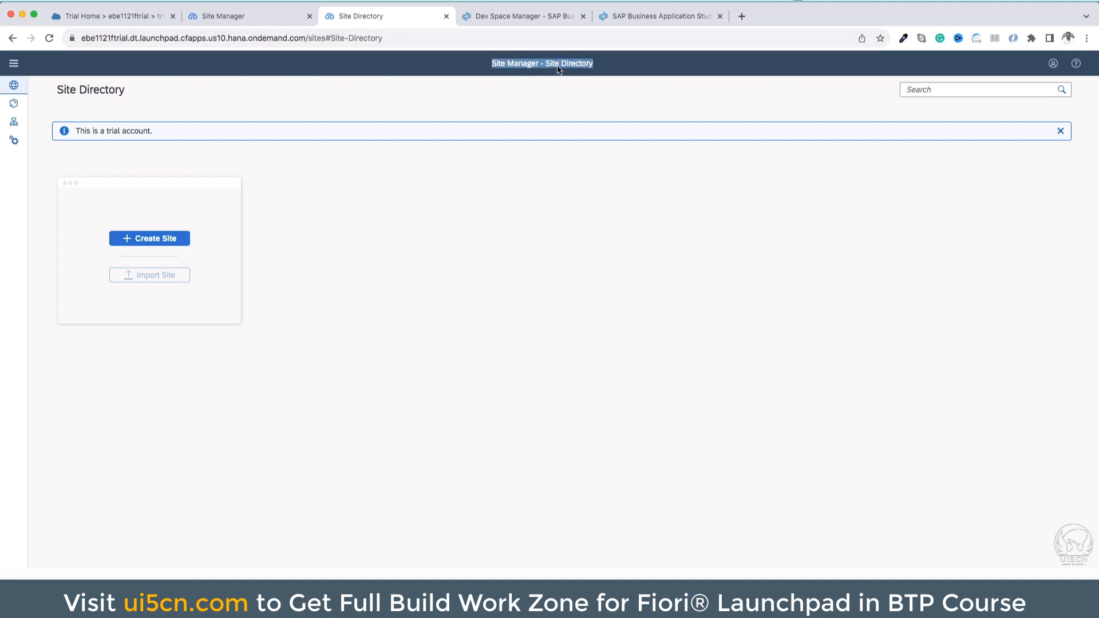
left_click(408, 226)
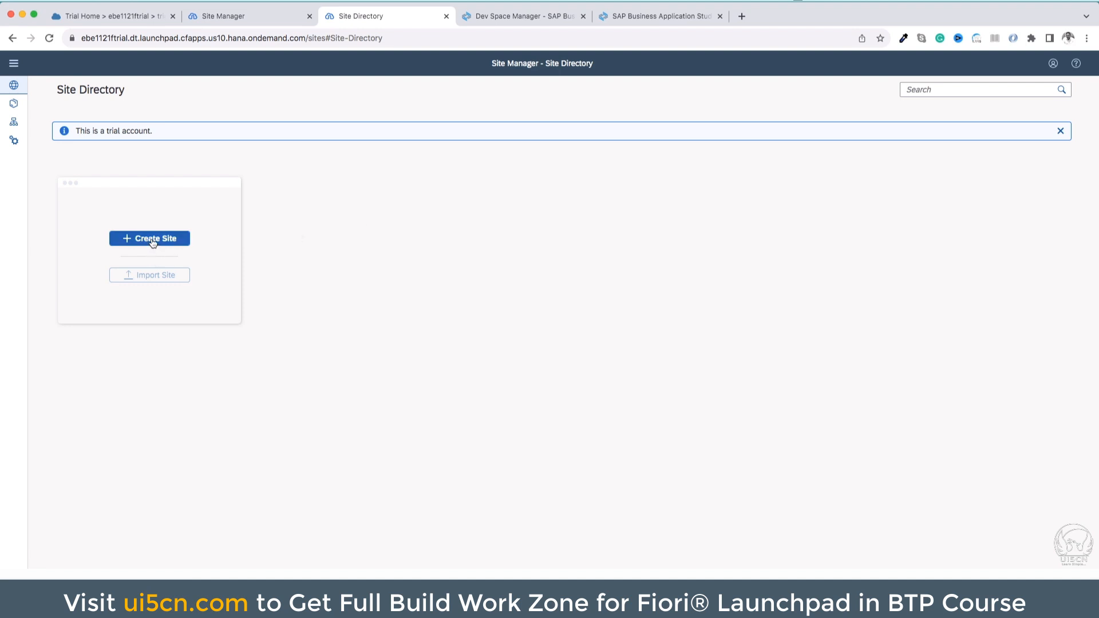
Create a site named Fiori Sample Site and review its settings
left_click(172, 242)
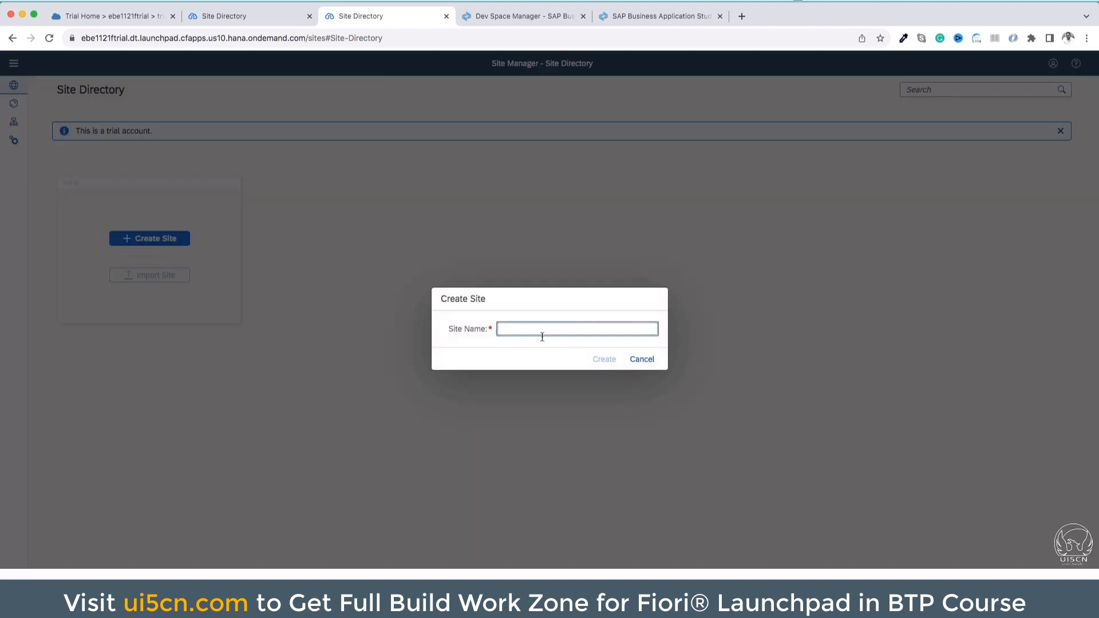
type("Fiori Sample Siete")
left_click(608, 360)
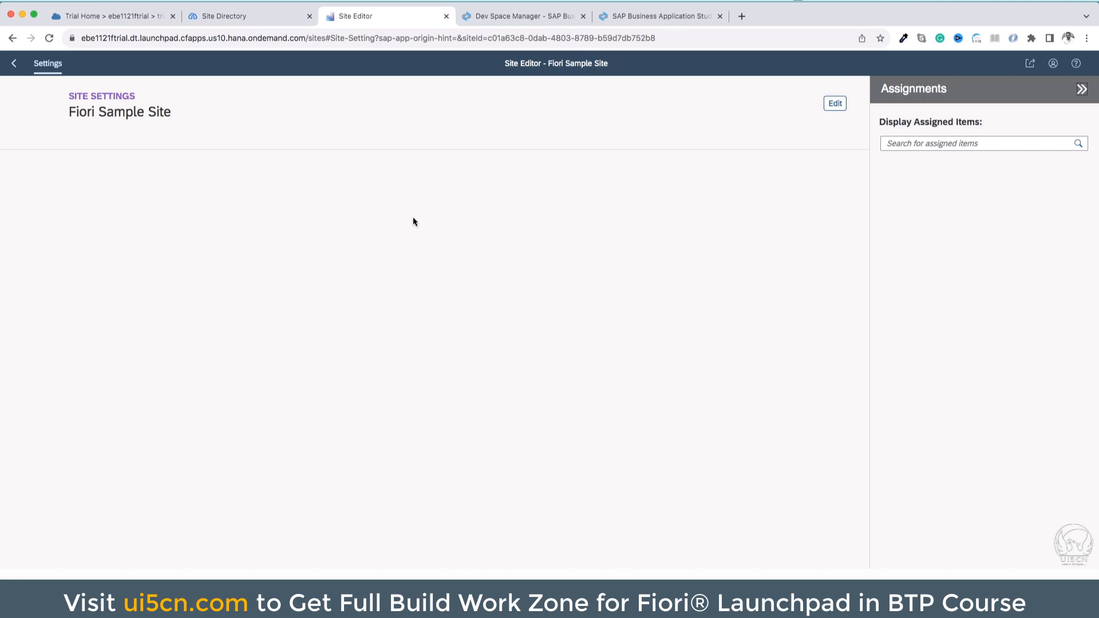
scroll(413, 216, "down", 4)
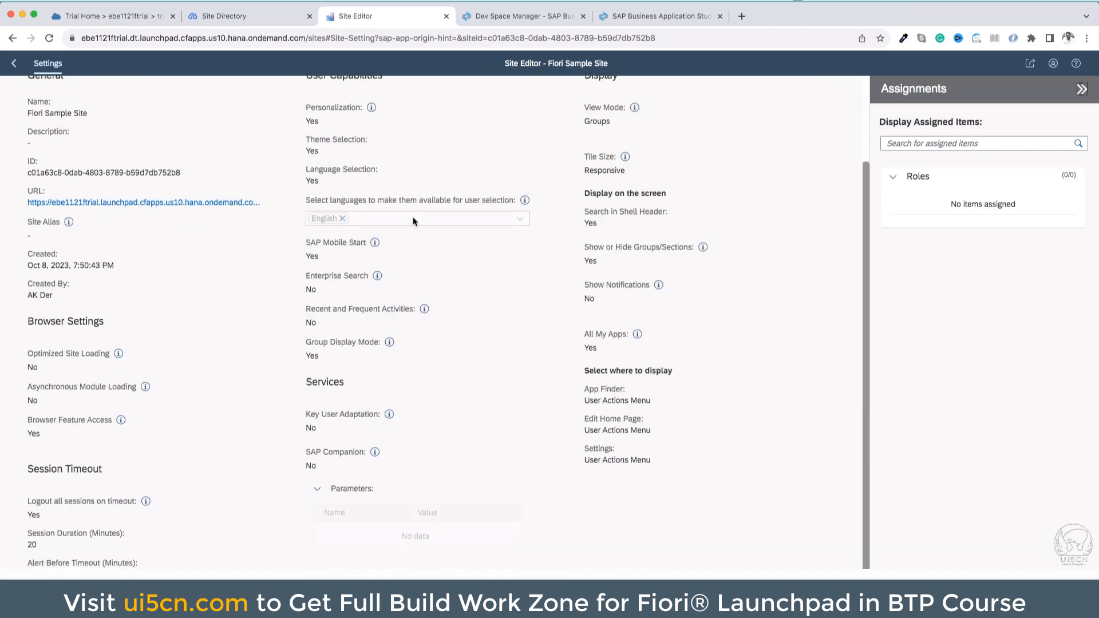
scroll(413, 219, "up", 4)
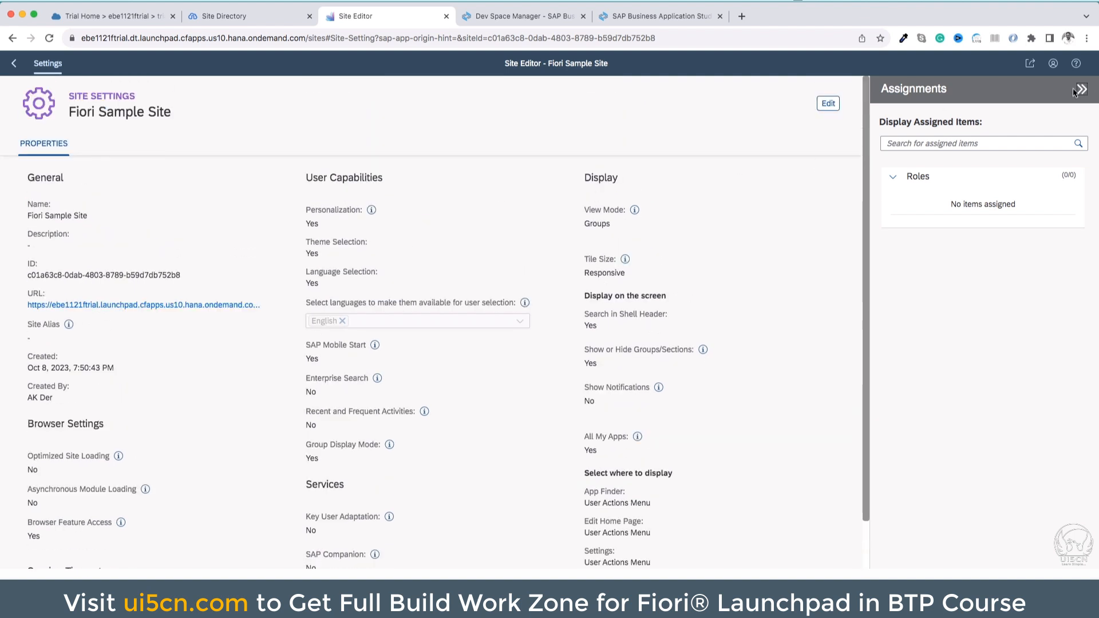
Open Fiori Sample Site from the Site Directory and inspect its All My Apps overview and user actions menu
left_click(14, 63)
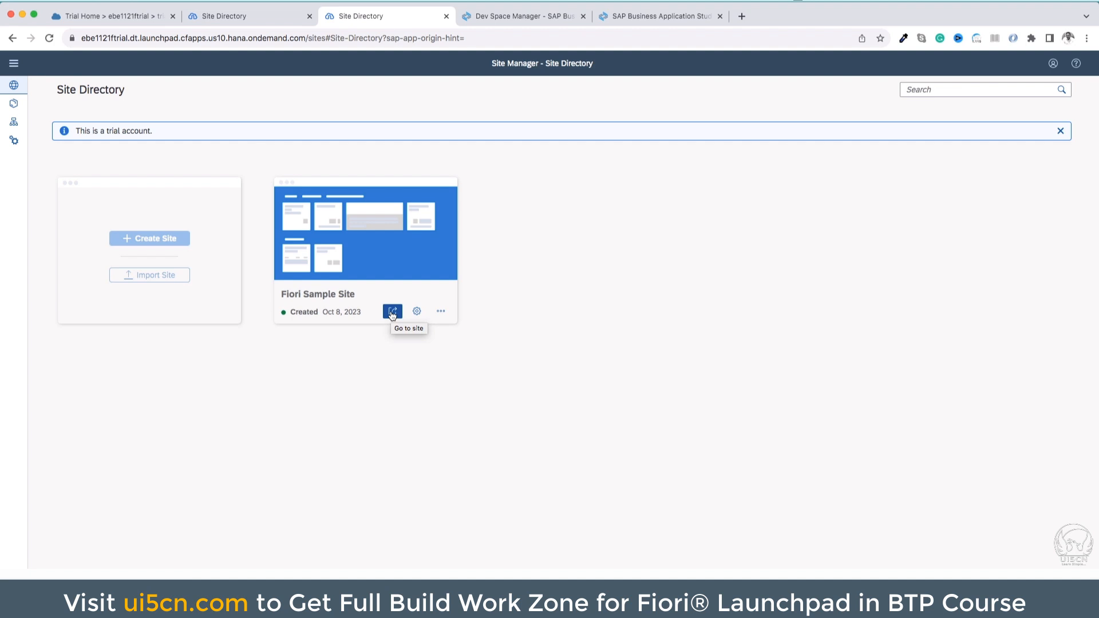
left_click(392, 313)
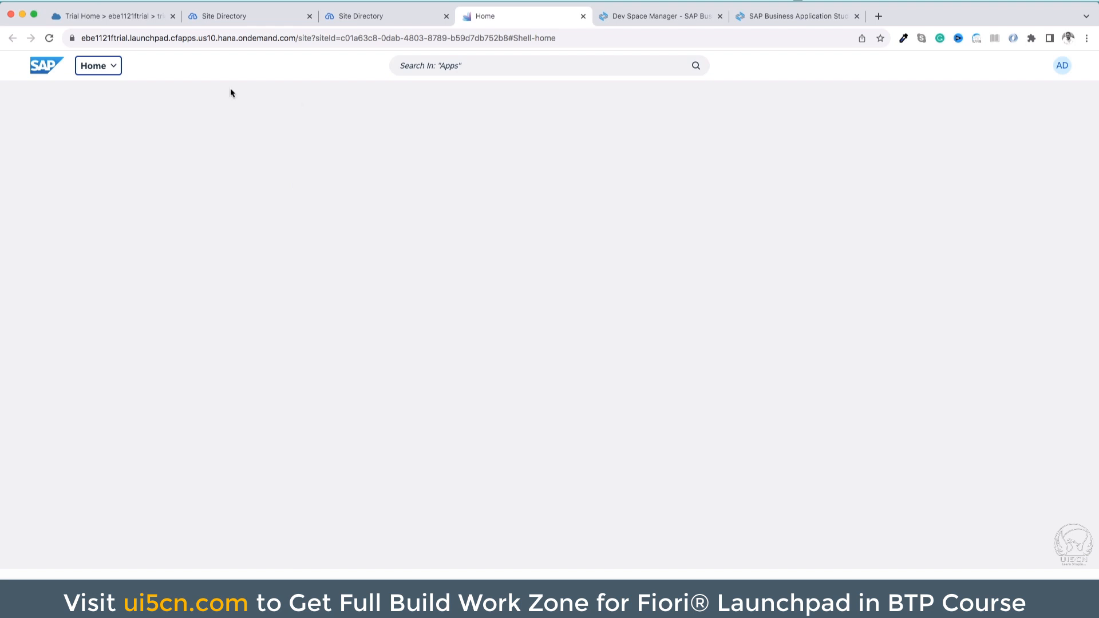
left_click(113, 67)
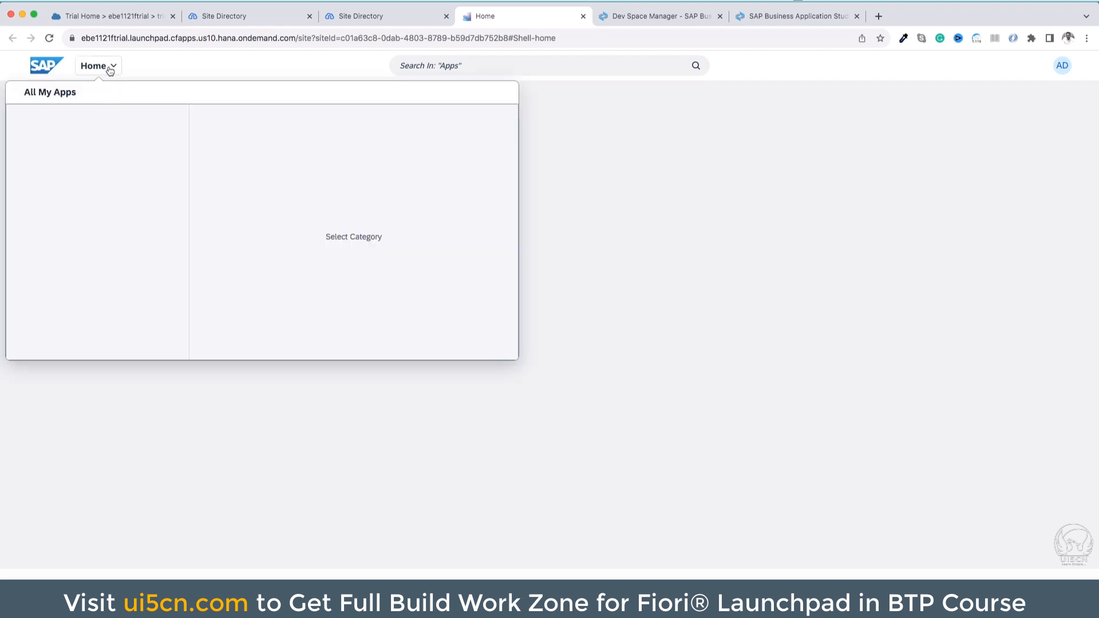
left_click(110, 67)
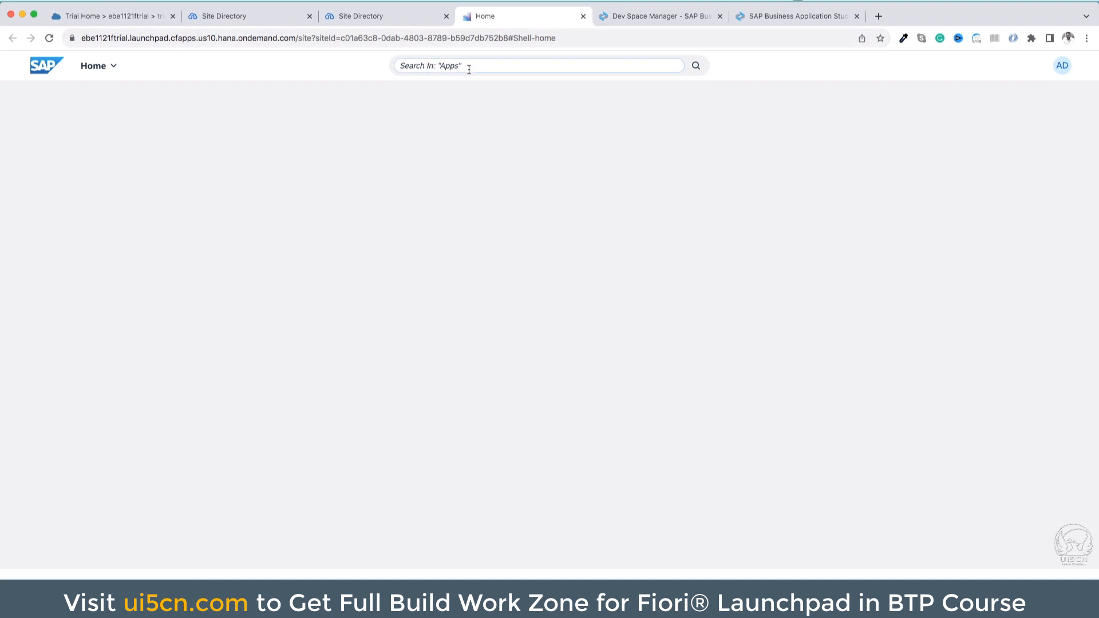
left_click(1060, 68)
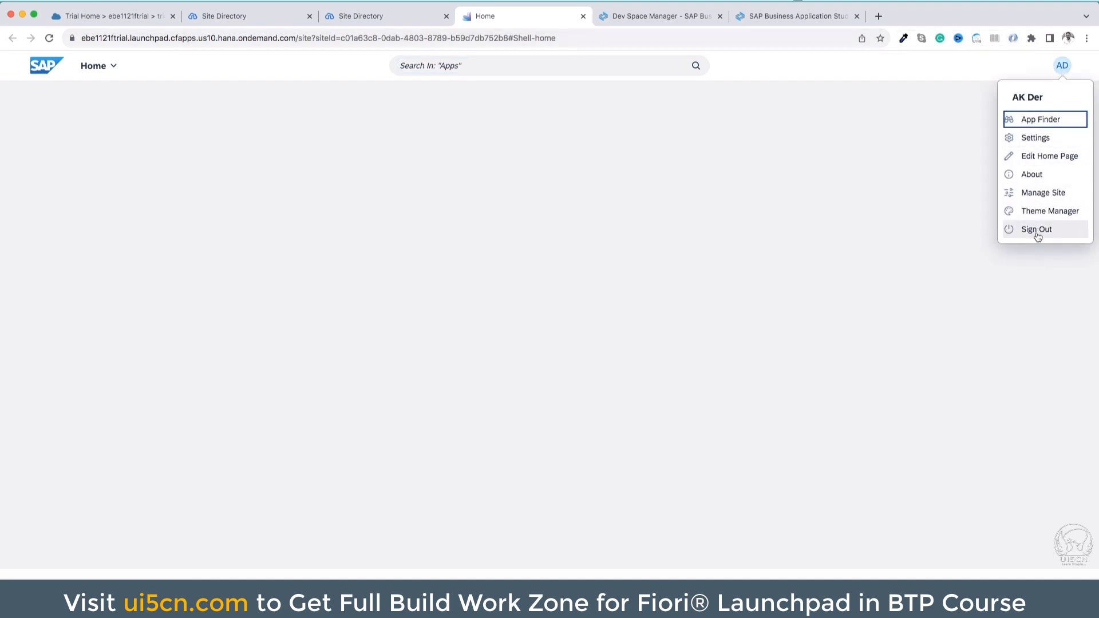
left_click(721, 131)
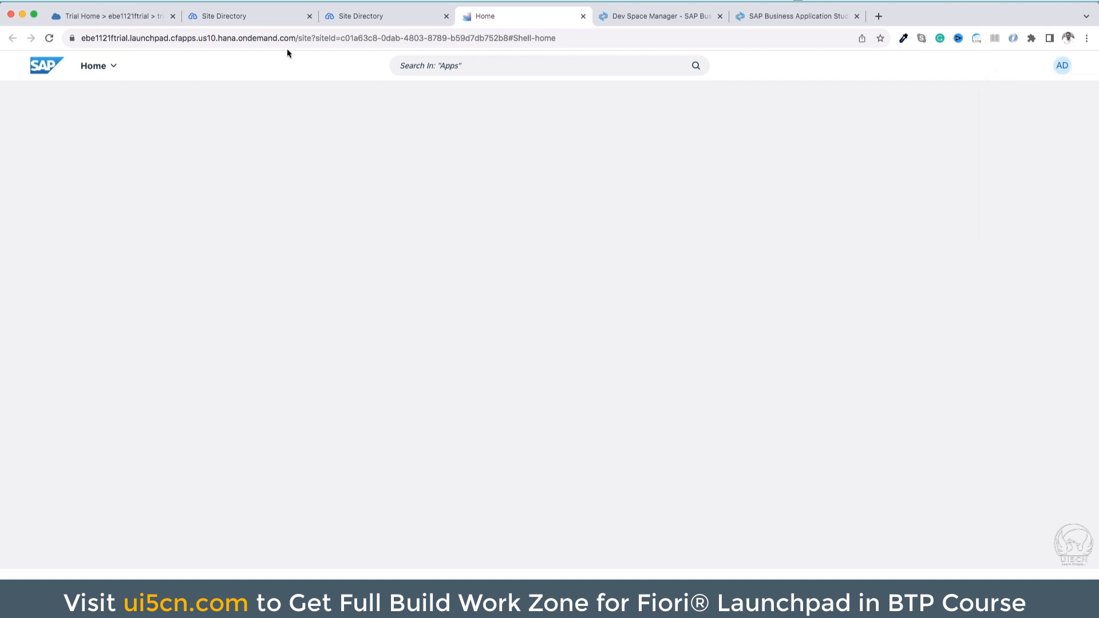
Look through the Content Manager, Channel Manager and Settings pages of the Work Zone Site Manager
left_click(253, 16)
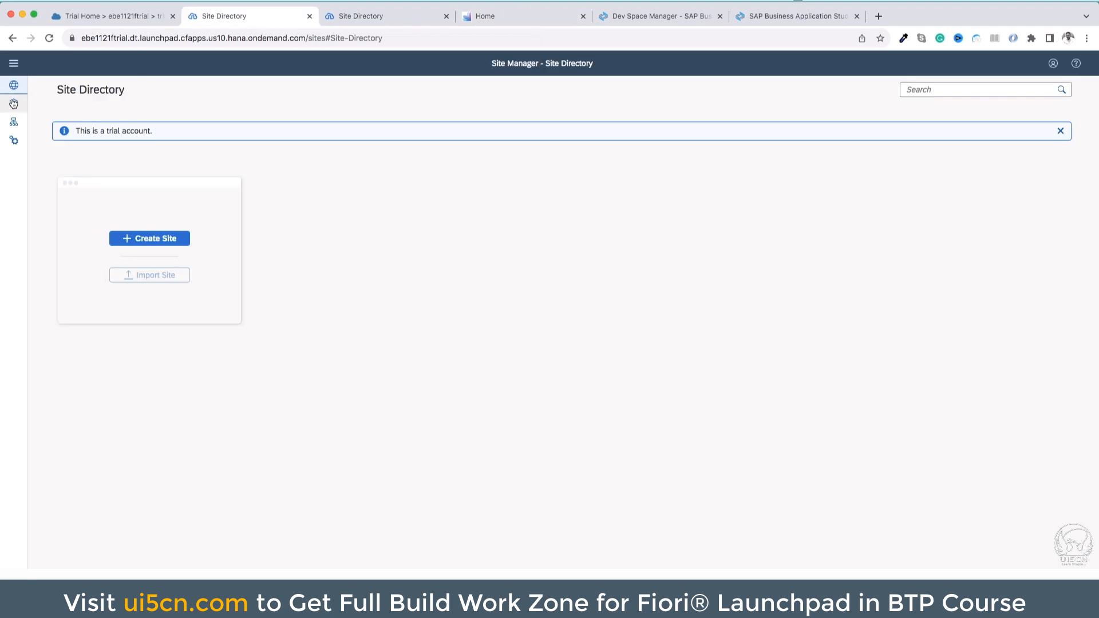
left_click(14, 65)
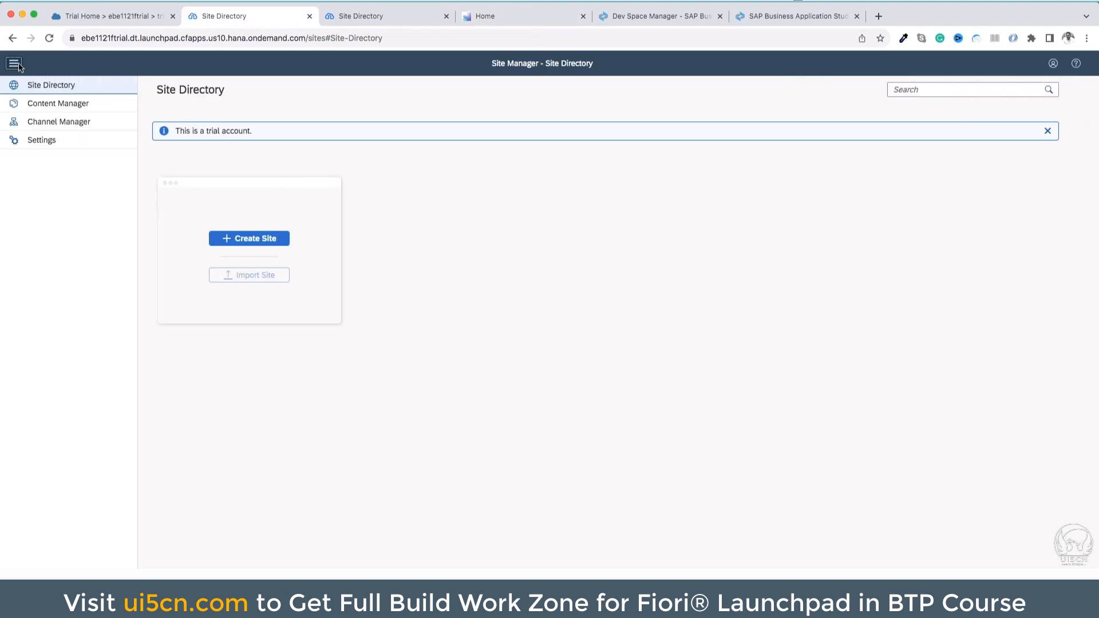
left_click(60, 108)
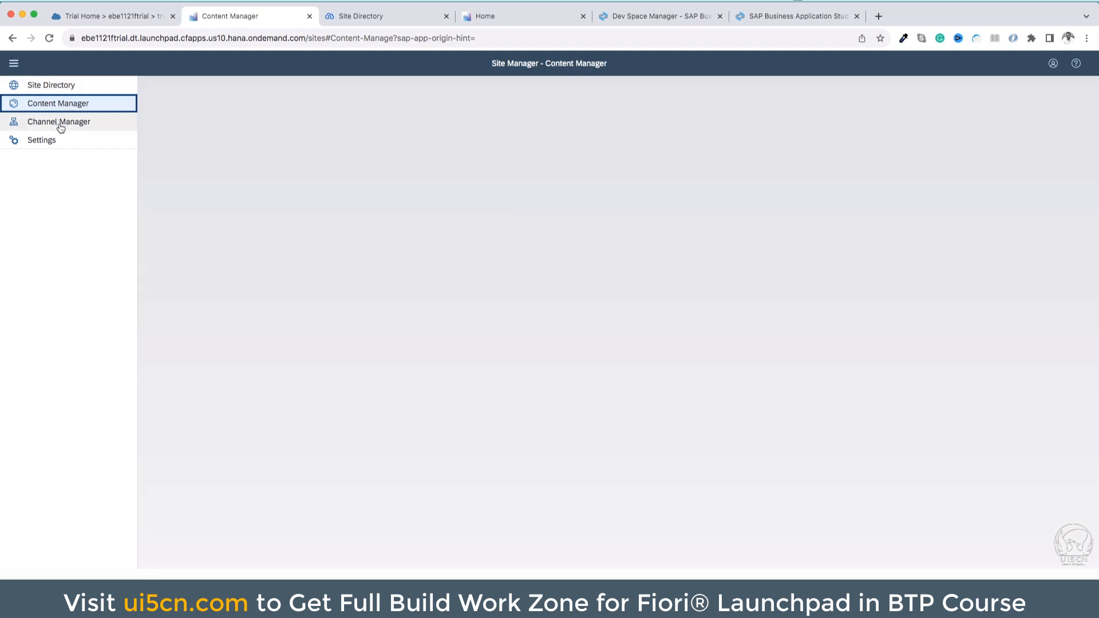
left_click(59, 126)
left_click(59, 141)
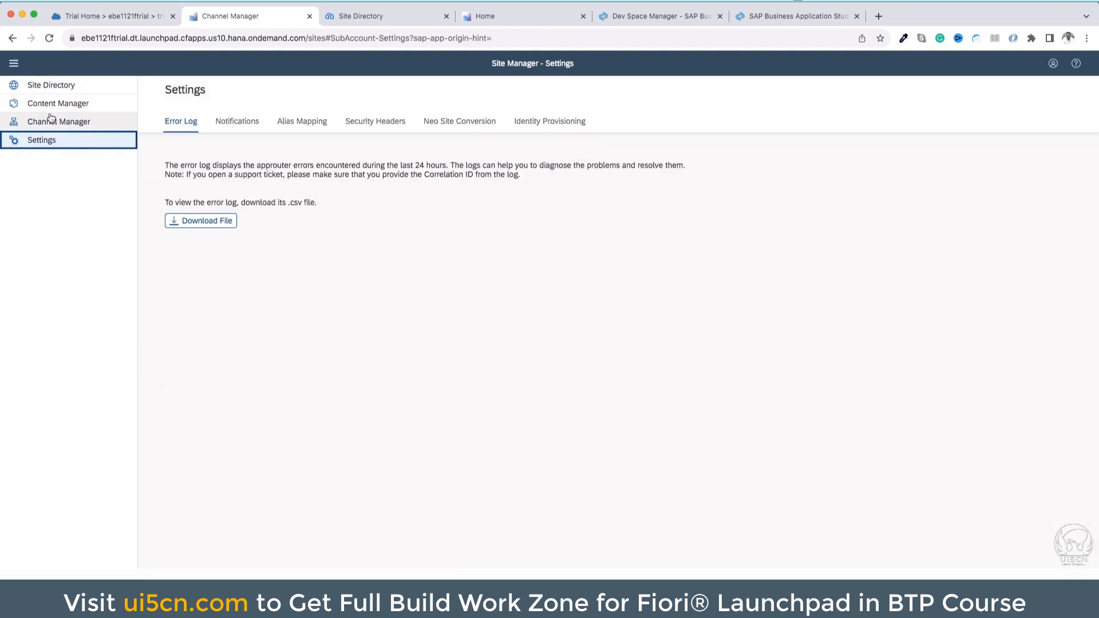
left_click(12, 64)
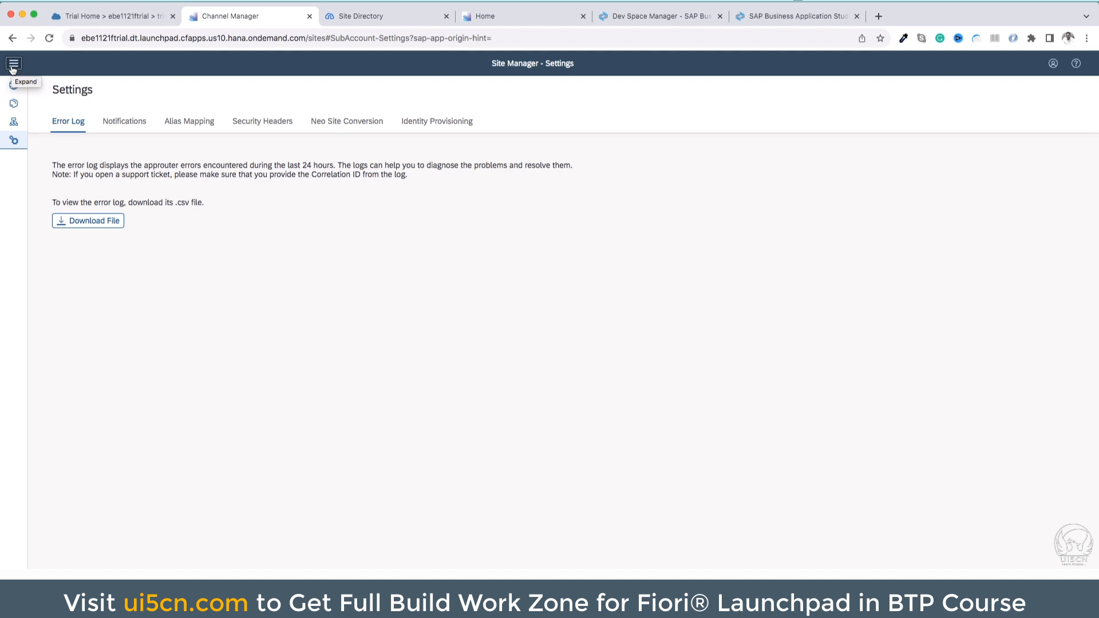
triple_click(513, 65)
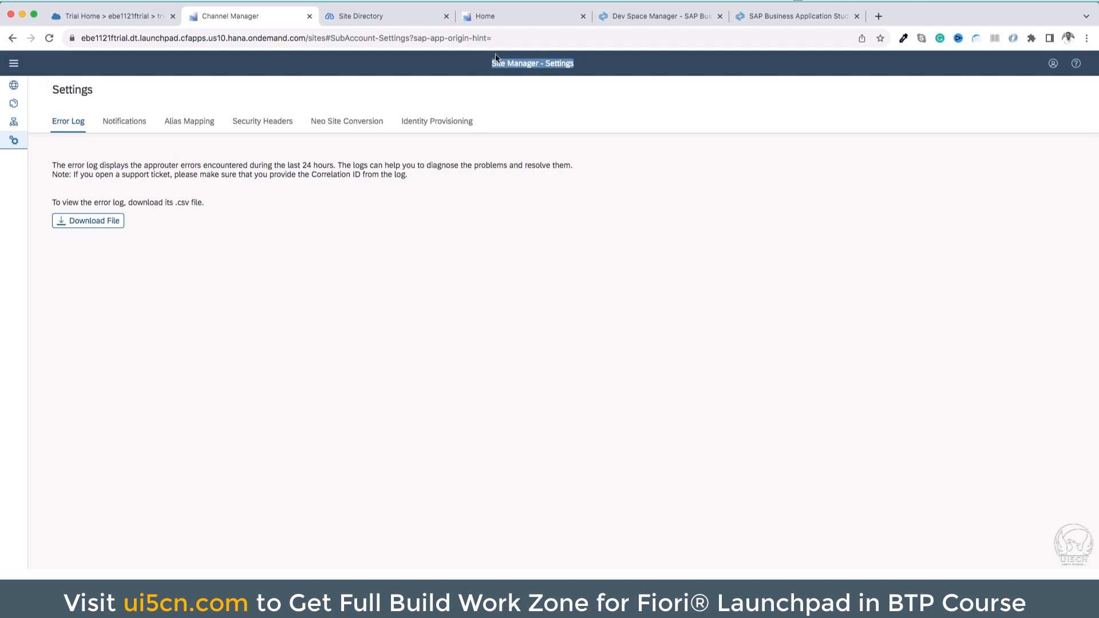
triple_click(513, 64)
left_click(514, 65)
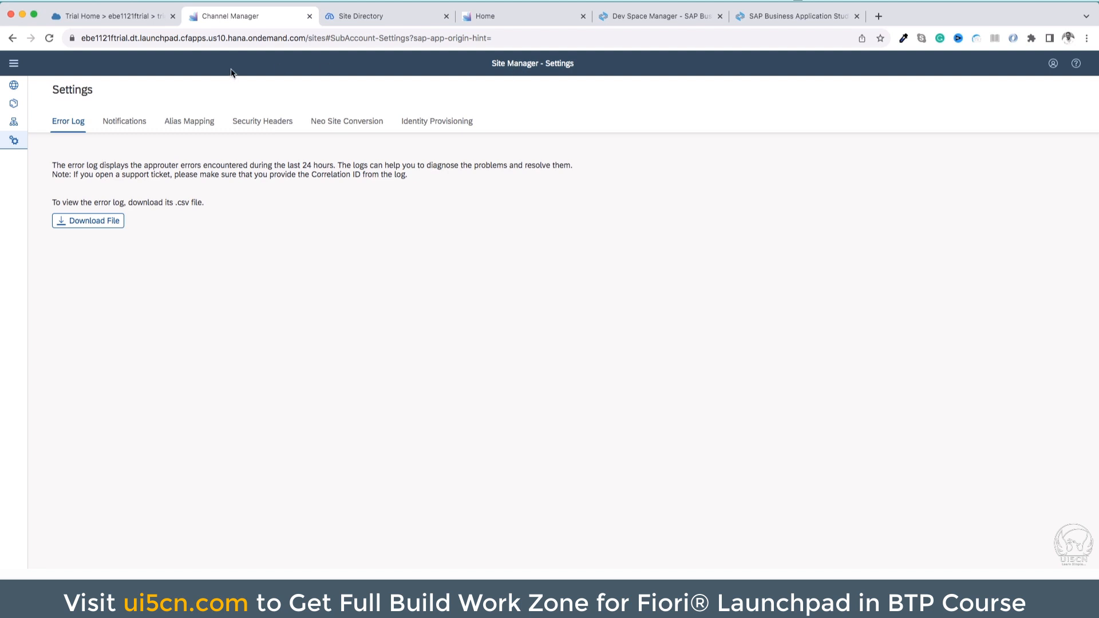
Revisit the BTP Cockpit subscriptions and the Site Manager, then view the sampledev dev space in SAP Business Application Studio
left_click(131, 20)
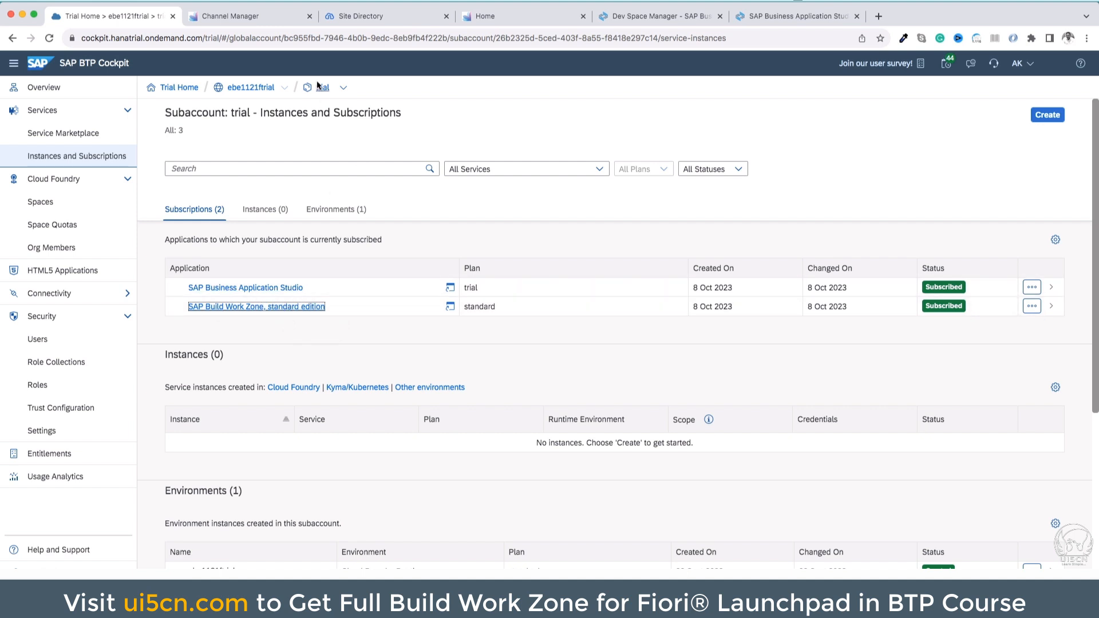
left_click(275, 22)
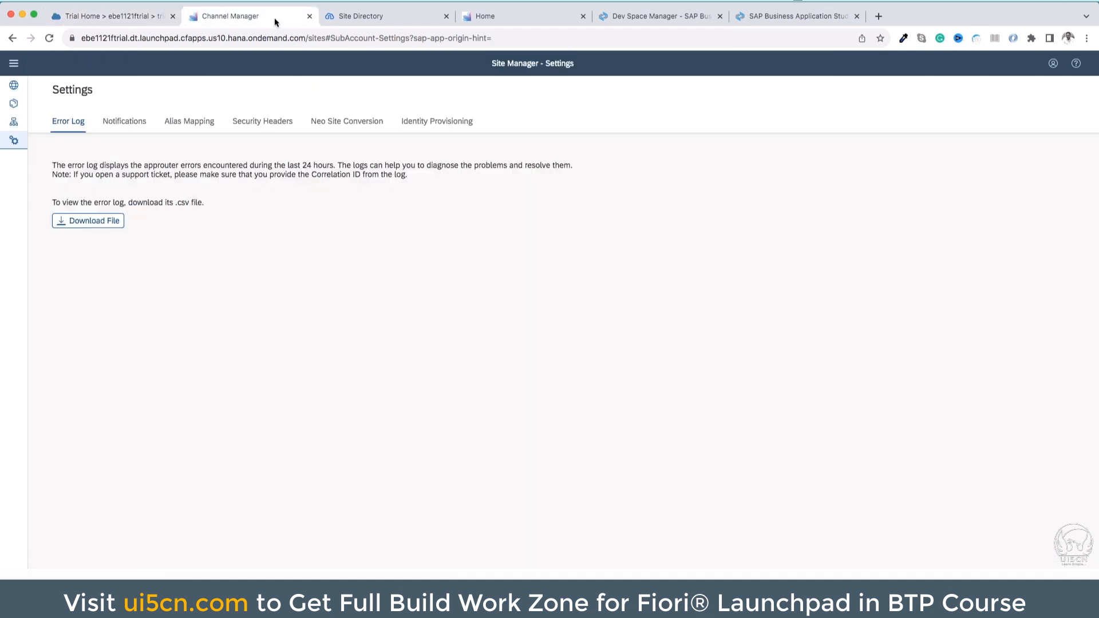
left_click(613, 19)
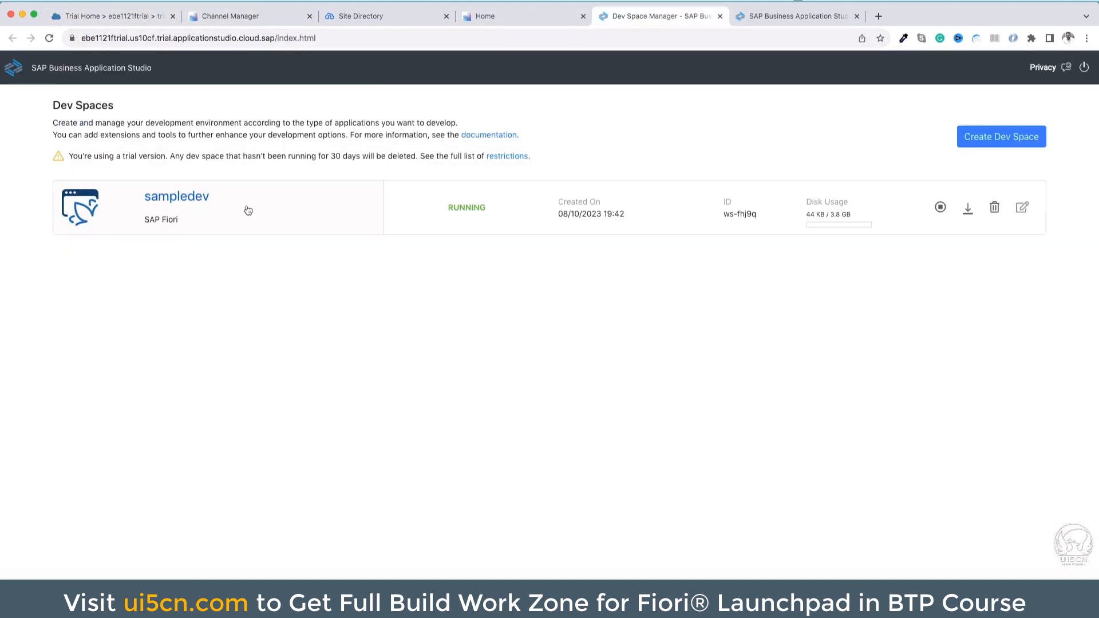
left_click(200, 210)
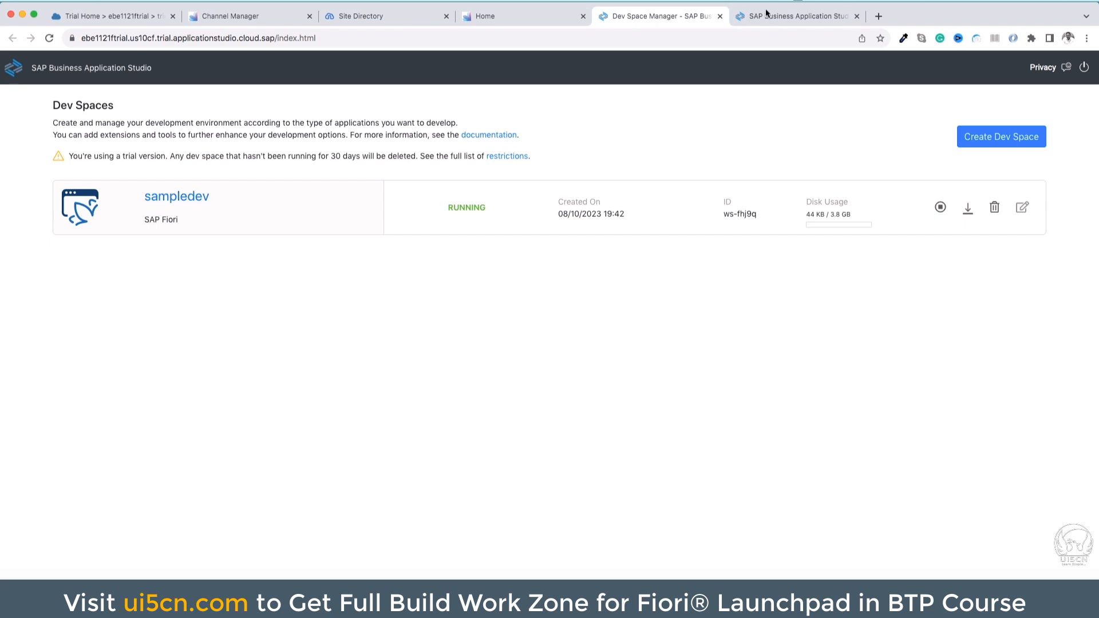
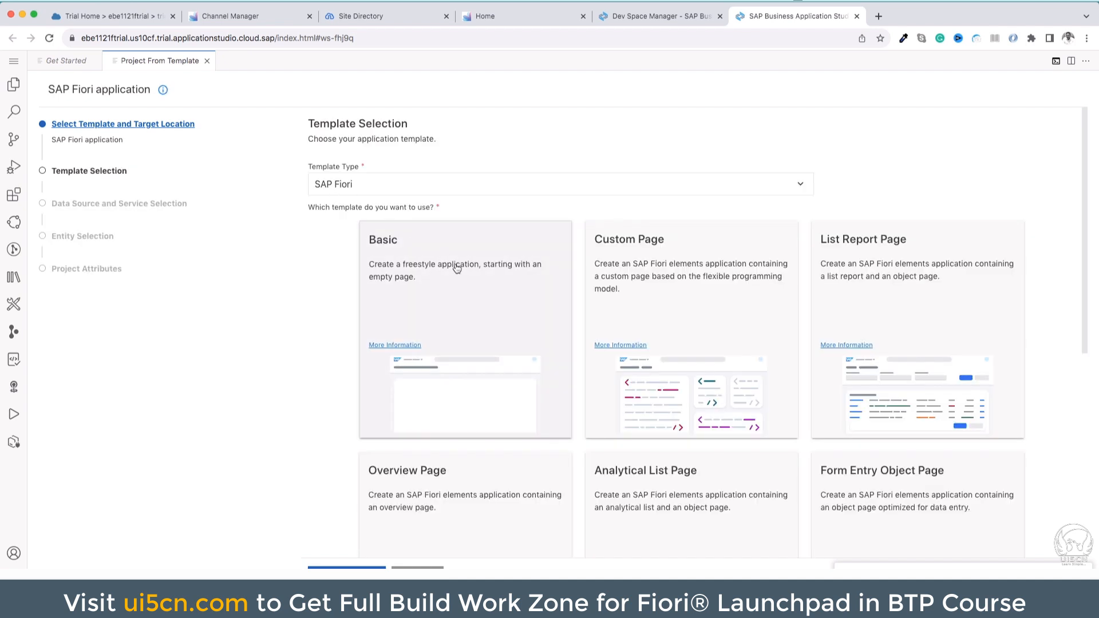
Choose the Basic template for the SAP Fiori application and set its data source to None
left_click(457, 268)
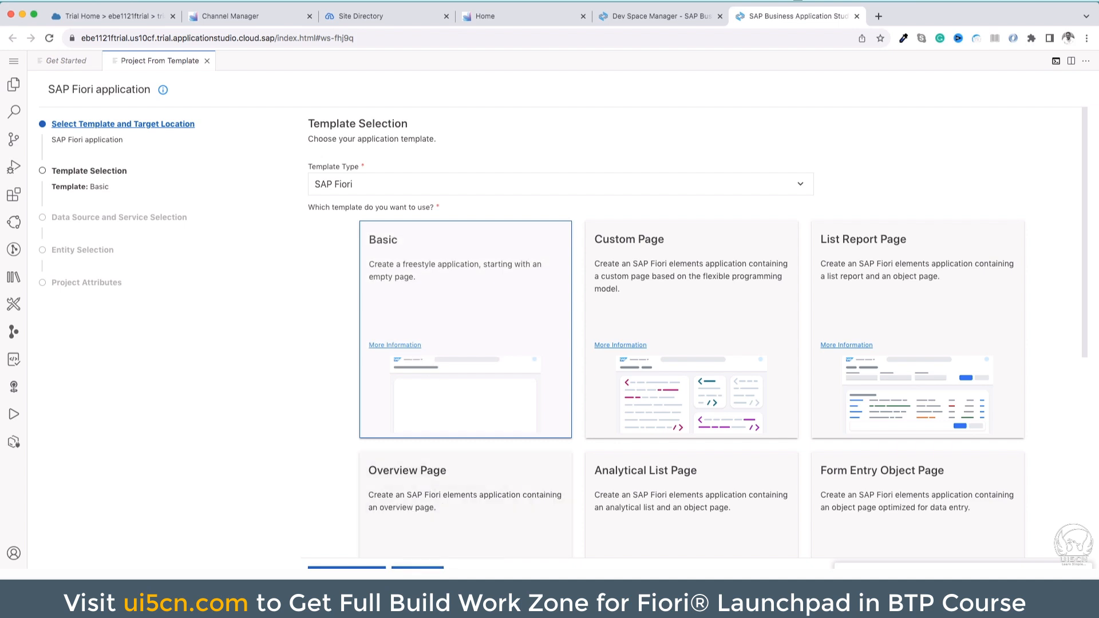
left_click(417, 575)
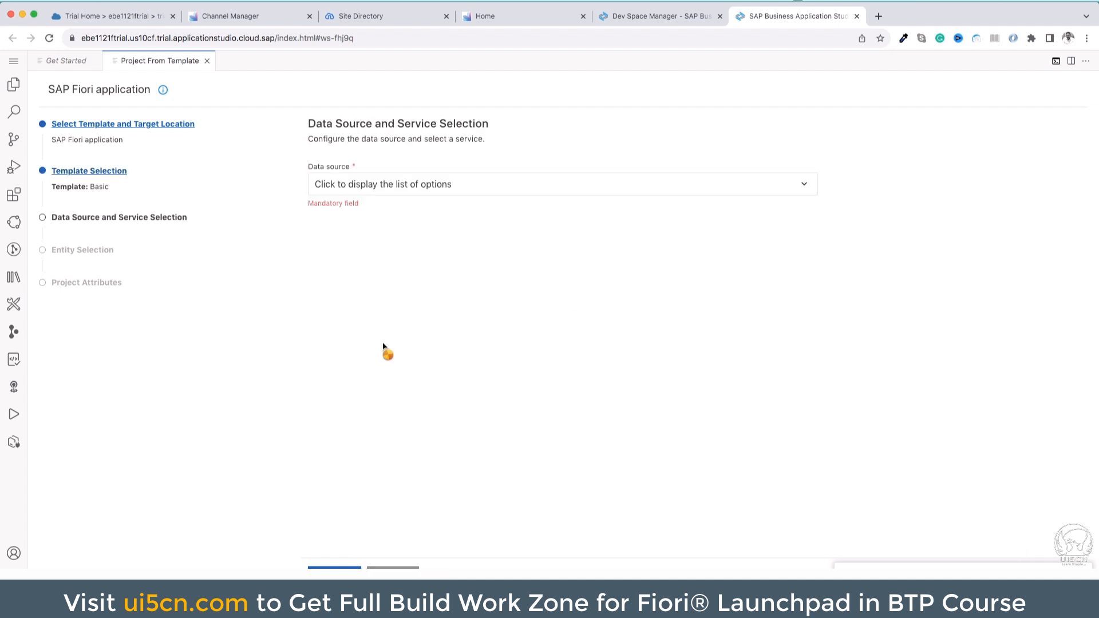
left_click(404, 189)
left_click(421, 190)
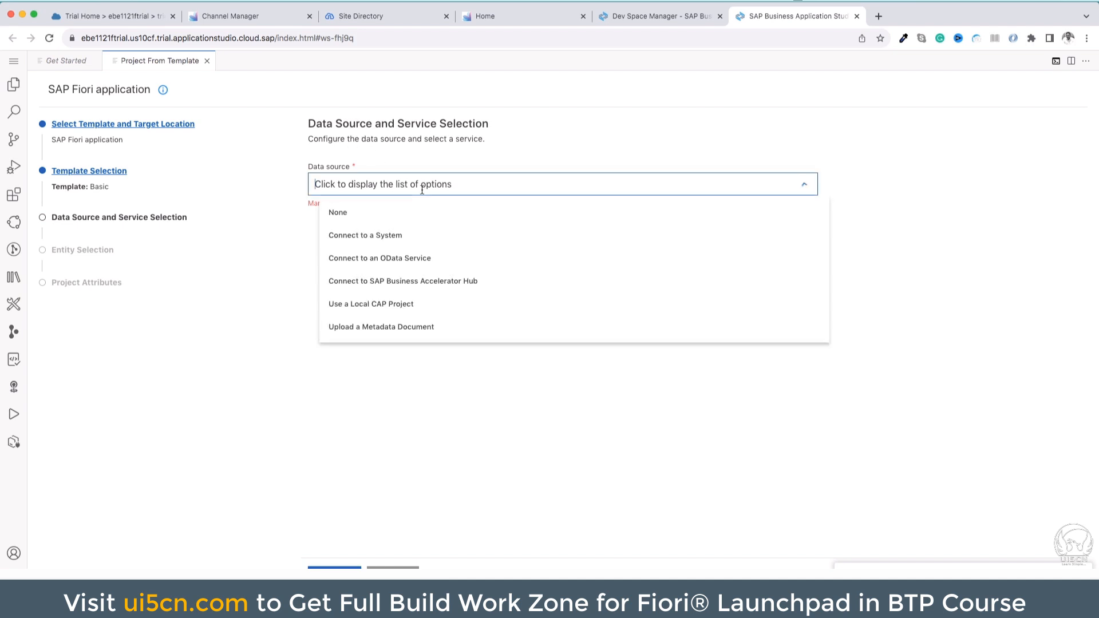
left_click(419, 213)
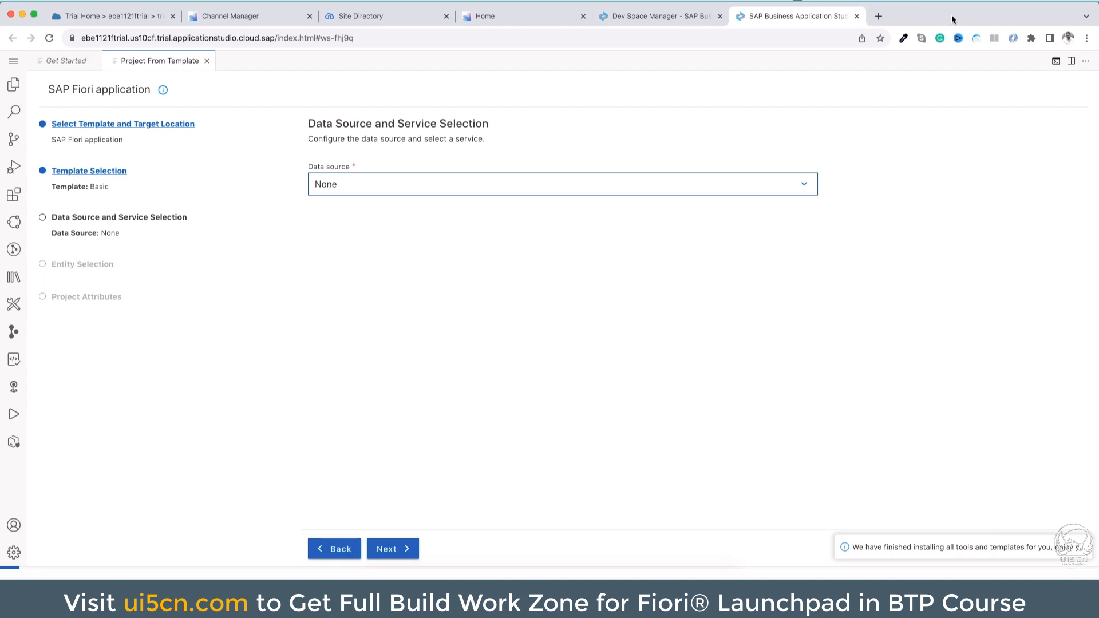
left_click(395, 551)
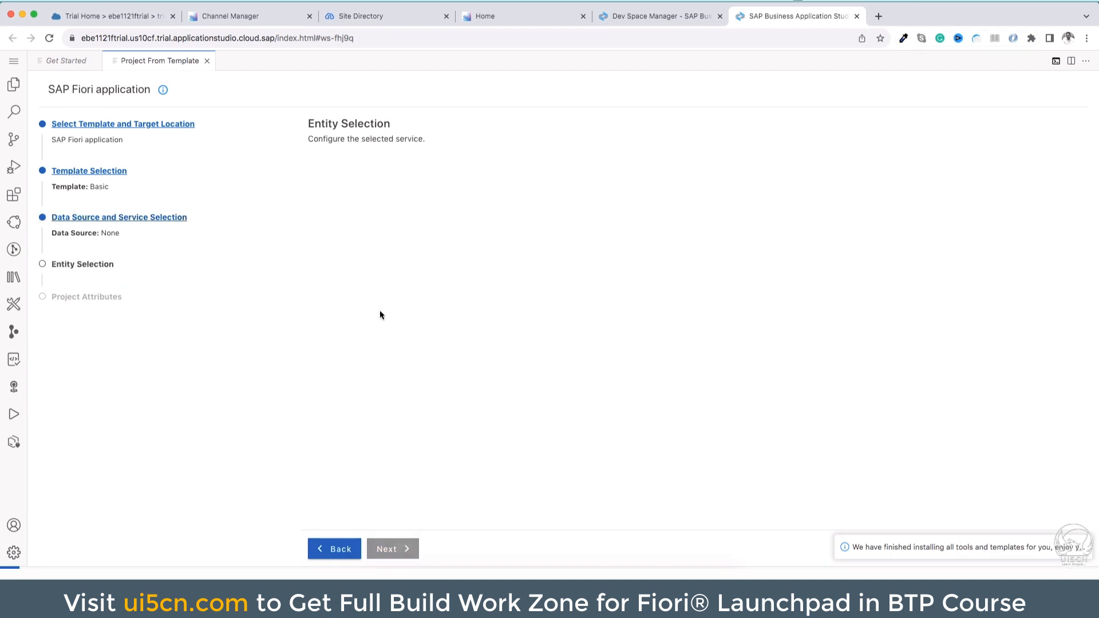
Keep View1 as the view name and continue to the project attributes
double_click(377, 185)
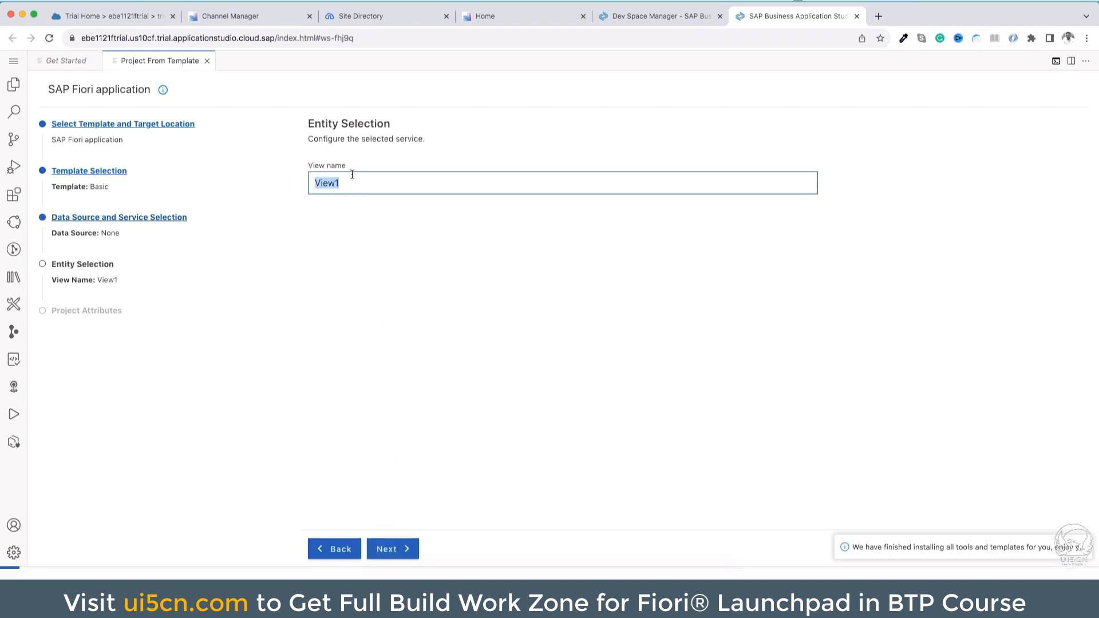
left_click(371, 139)
double_click(322, 185)
left_click(396, 552)
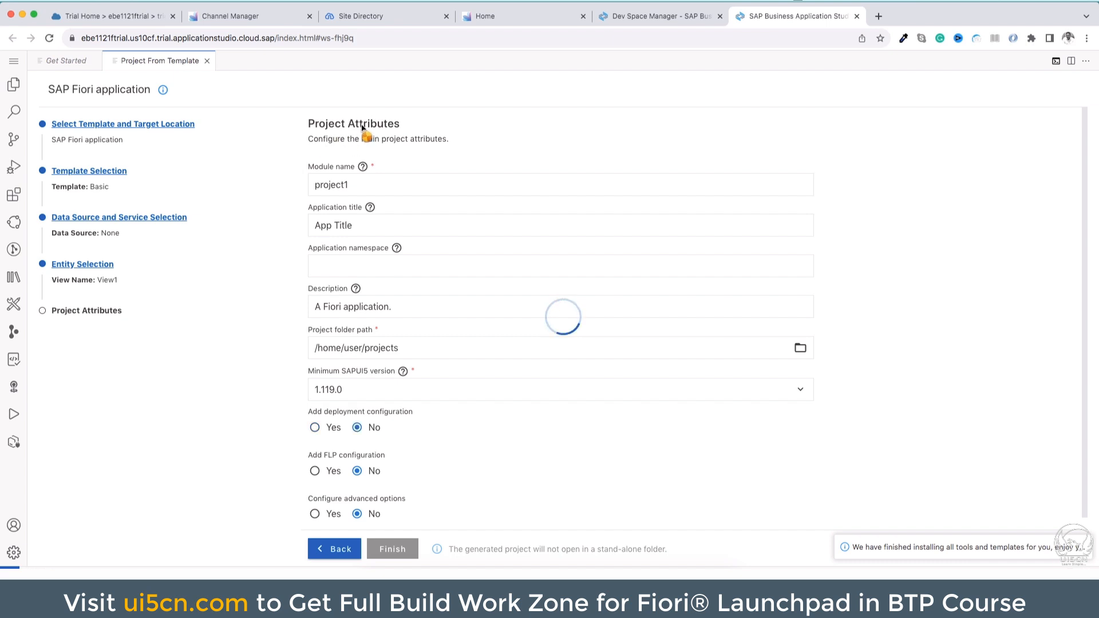
Set the project's module name to simpleapp1
left_click(332, 188)
double_click(331, 188)
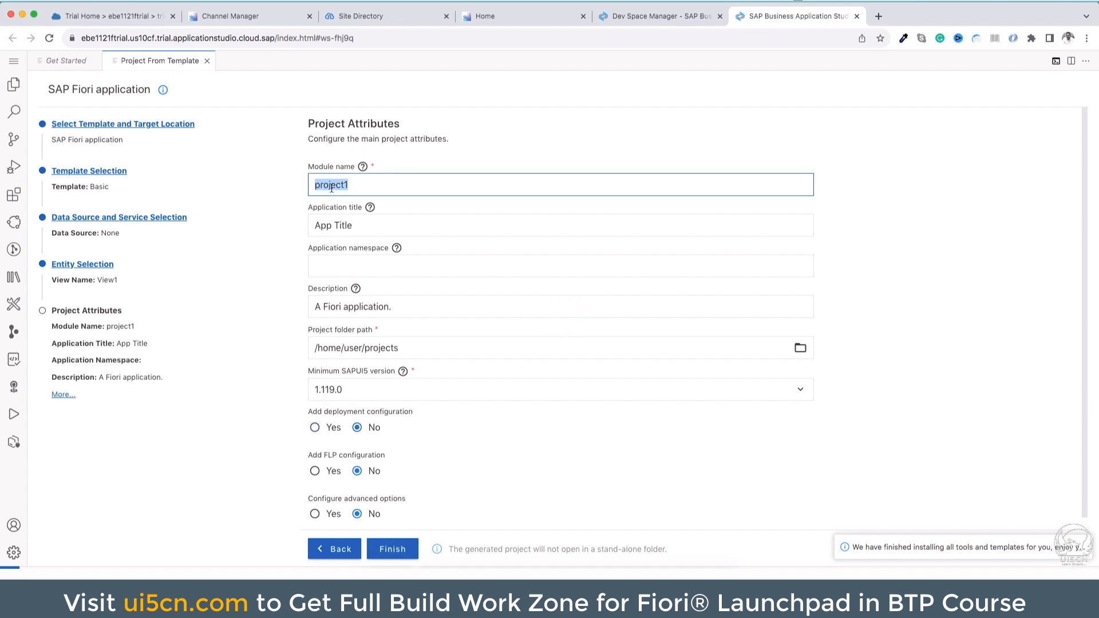
type("sampl")
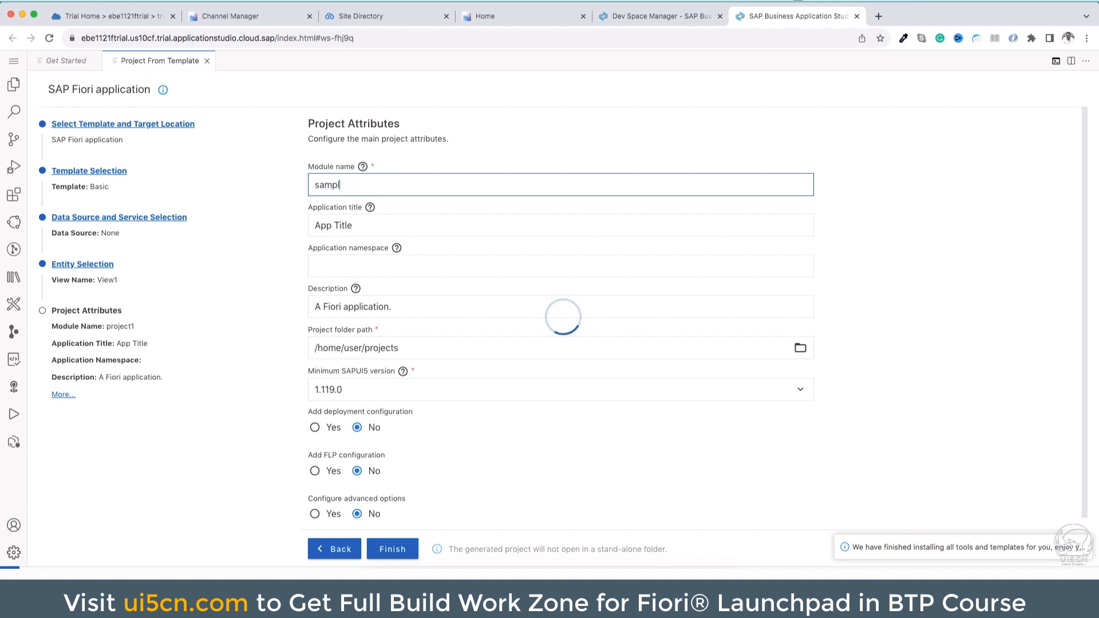
key("BackSpace")
key("BackSpace")
key("BackSpace")
key("BackSpace")
type("impleApp1")
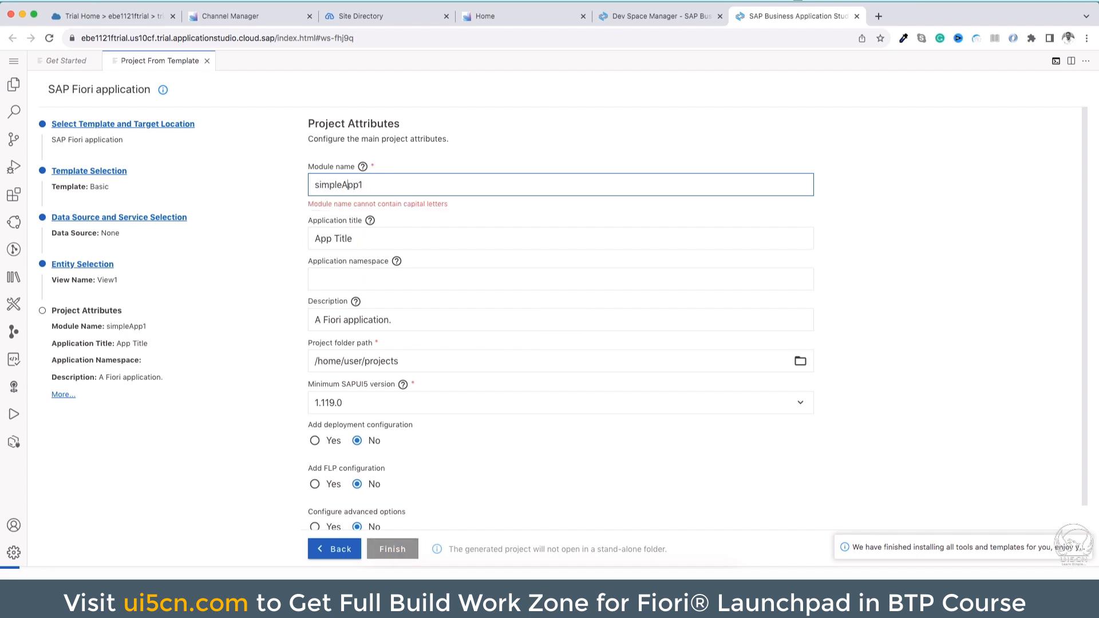
key("BackSpace")
type("a")
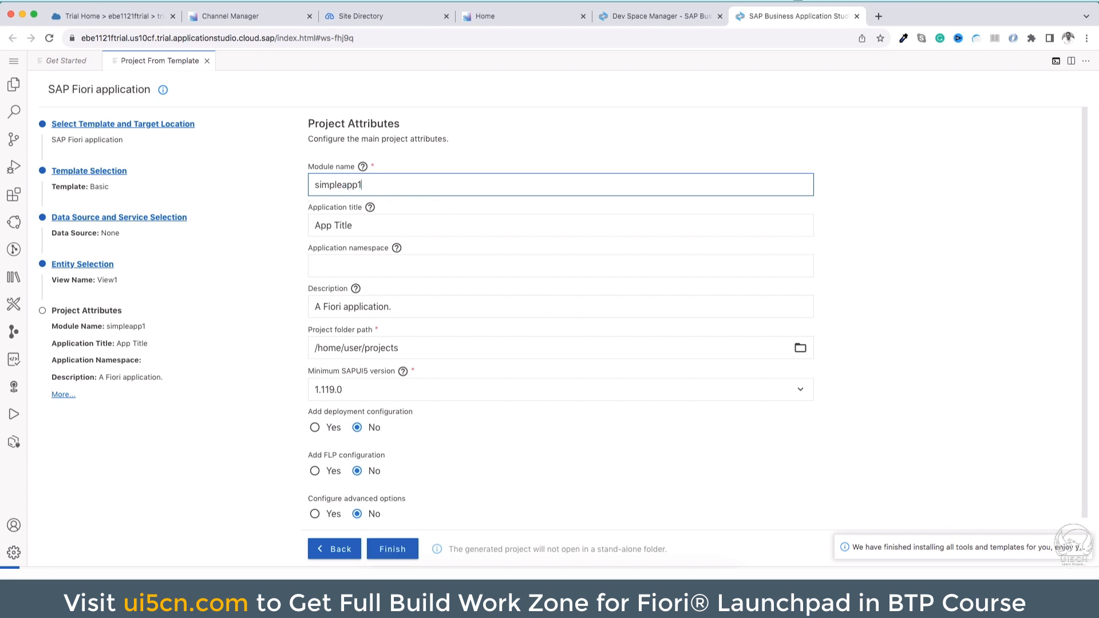
left_click(376, 201)
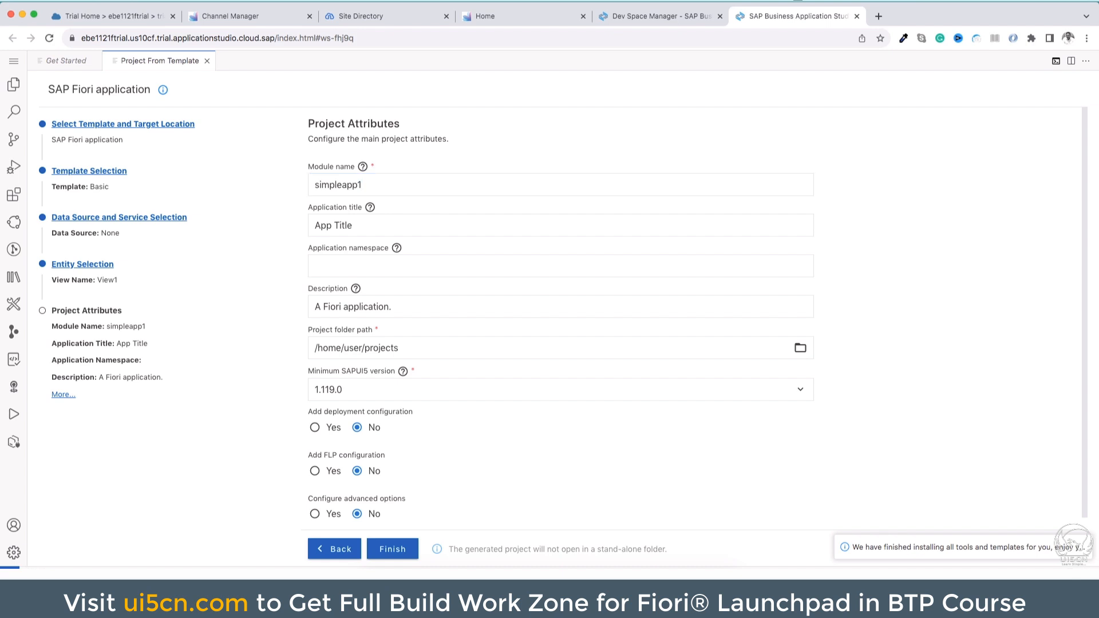
Set the application namespace to sap.btp and keep App Title as the application title
left_click(362, 266)
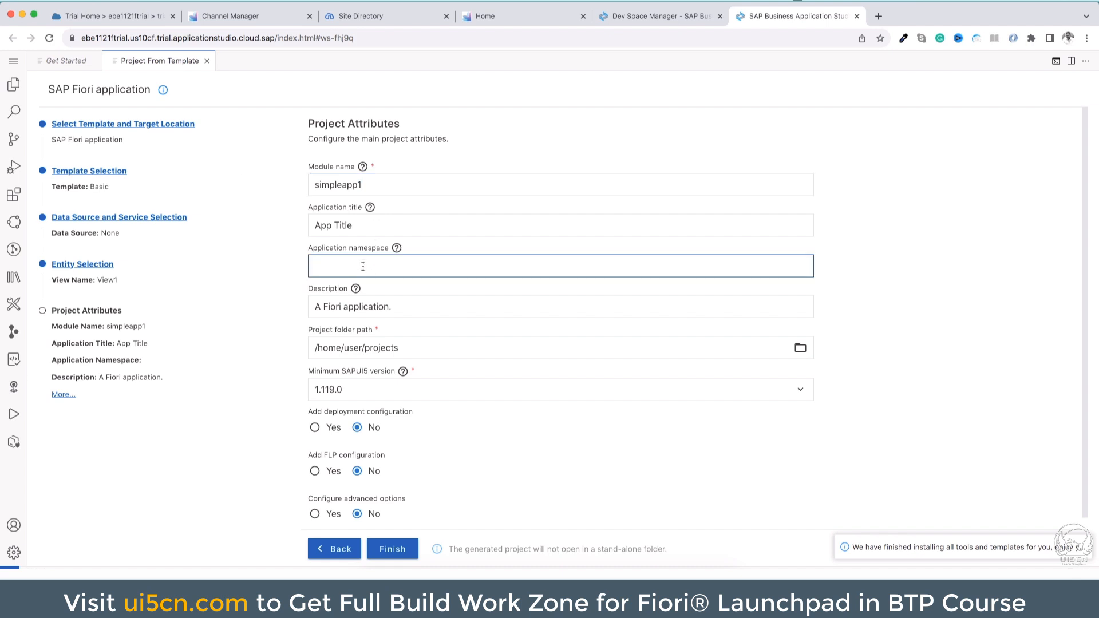
type("sap.btp")
left_click_drag(315, 267, 365, 267)
scroll(432, 285, "down", 1)
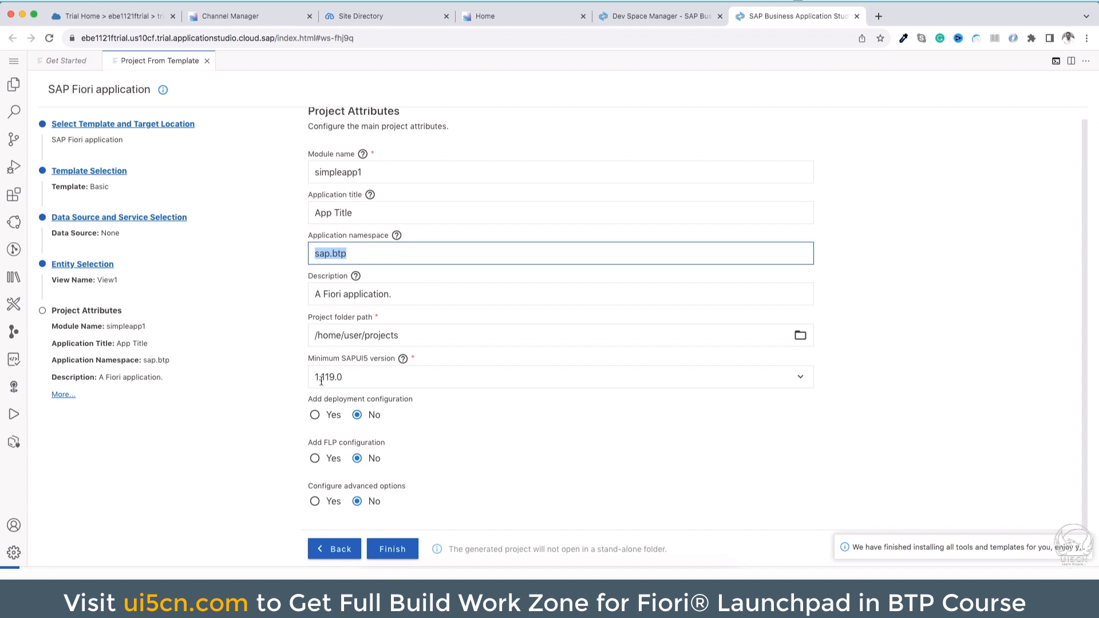
triple_click(332, 213)
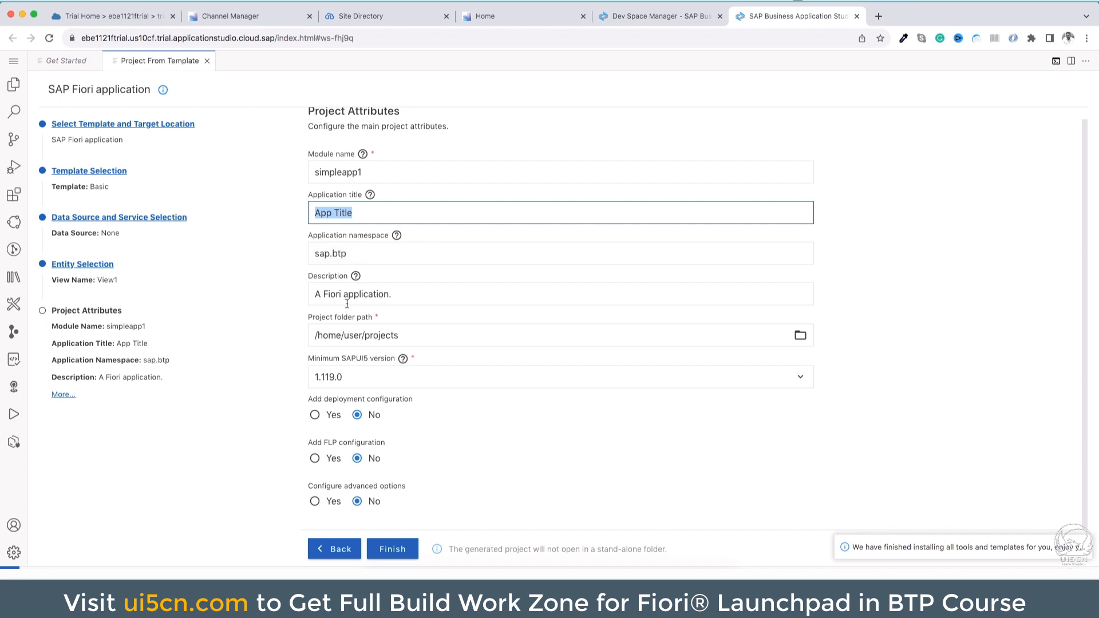
Add both deployment configuration and FLP configuration to the project and continue to the deployment settings
left_click(314, 416)
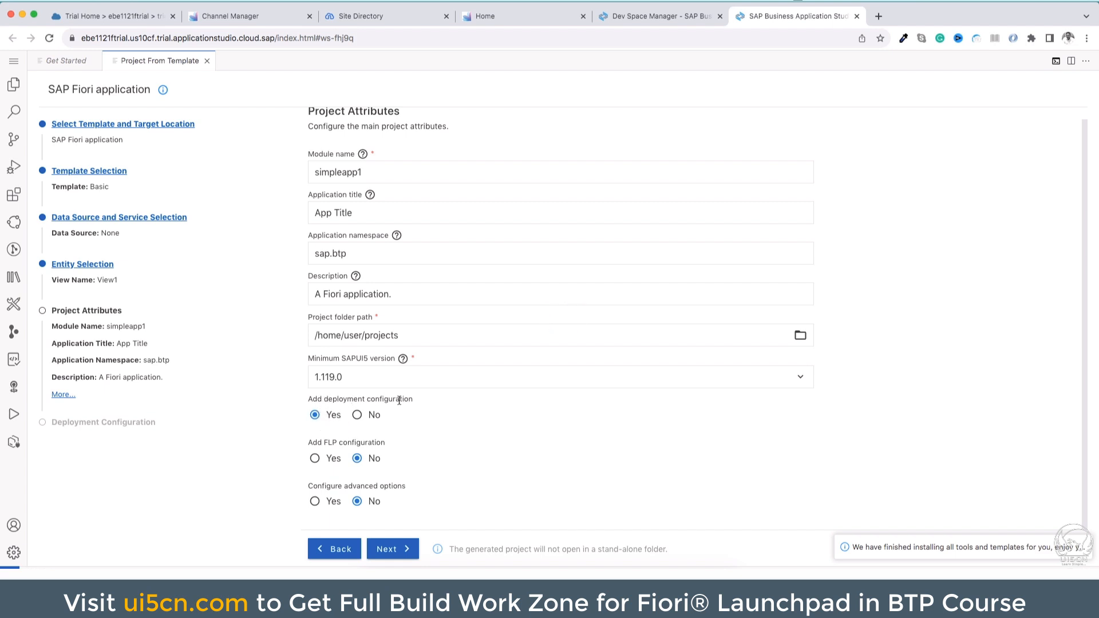
left_click(314, 460)
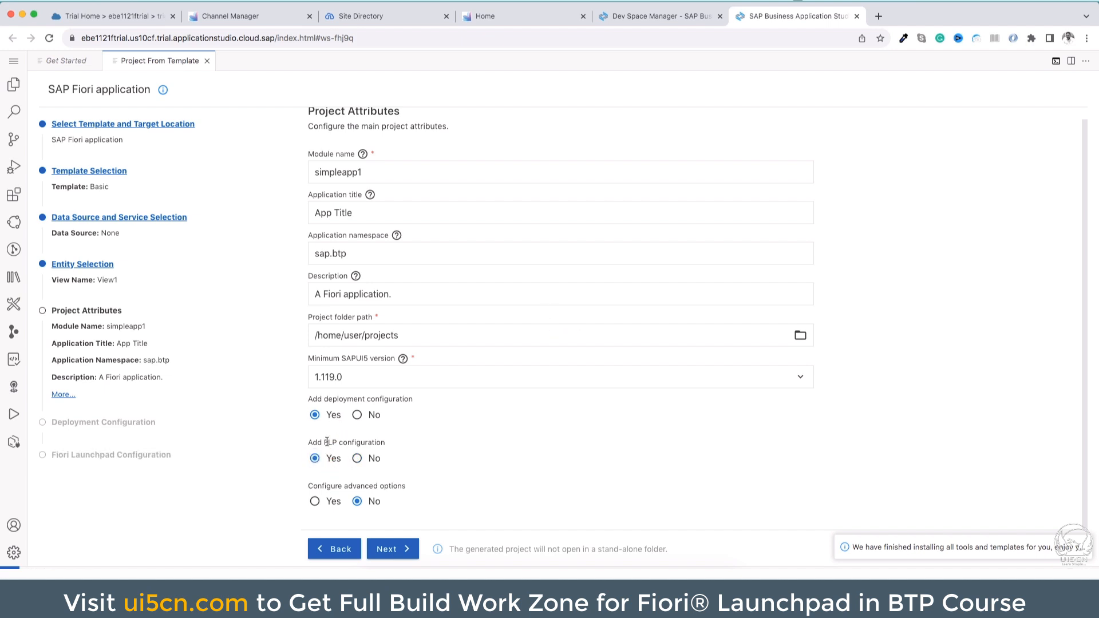
left_click(386, 549)
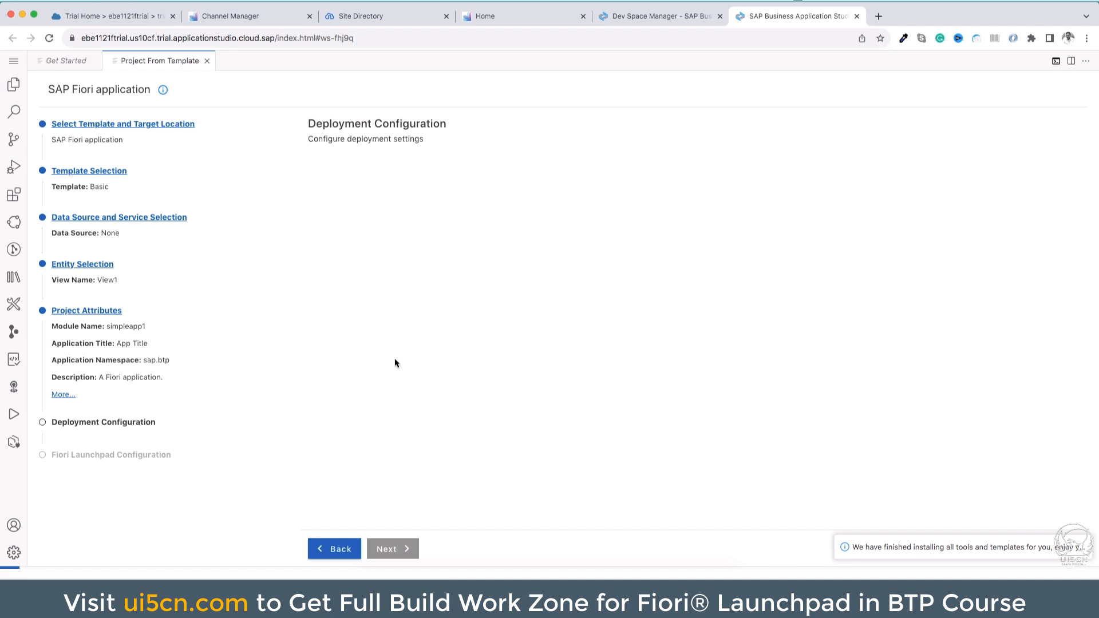
Set the deployment target to Cloud Foundry with destination None, keeping the application added to the managed application router
left_click(362, 191)
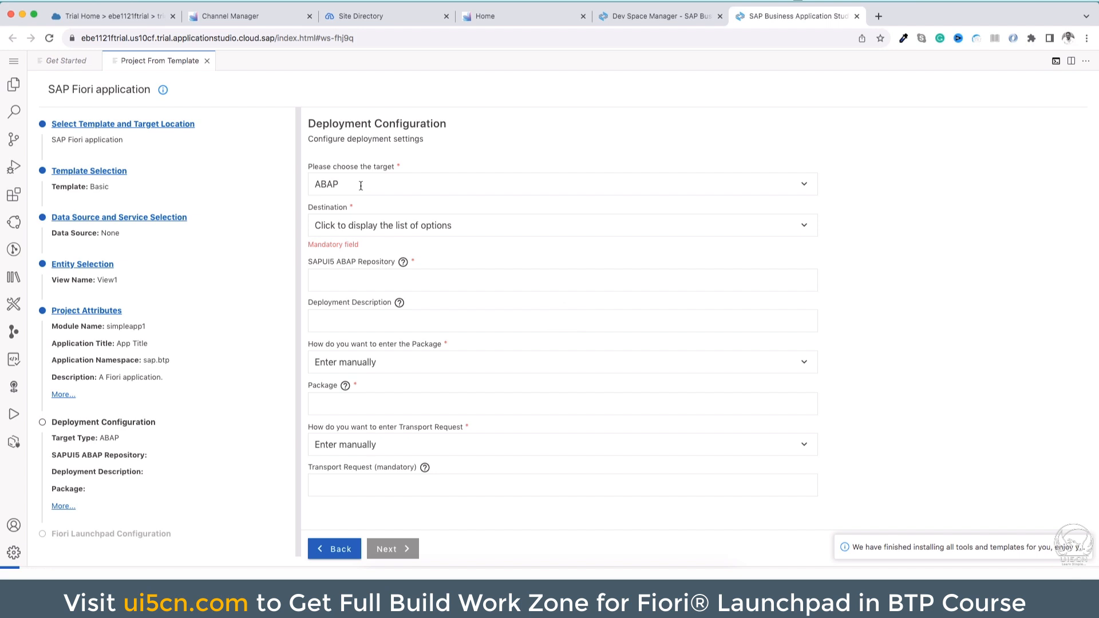
left_click(361, 186)
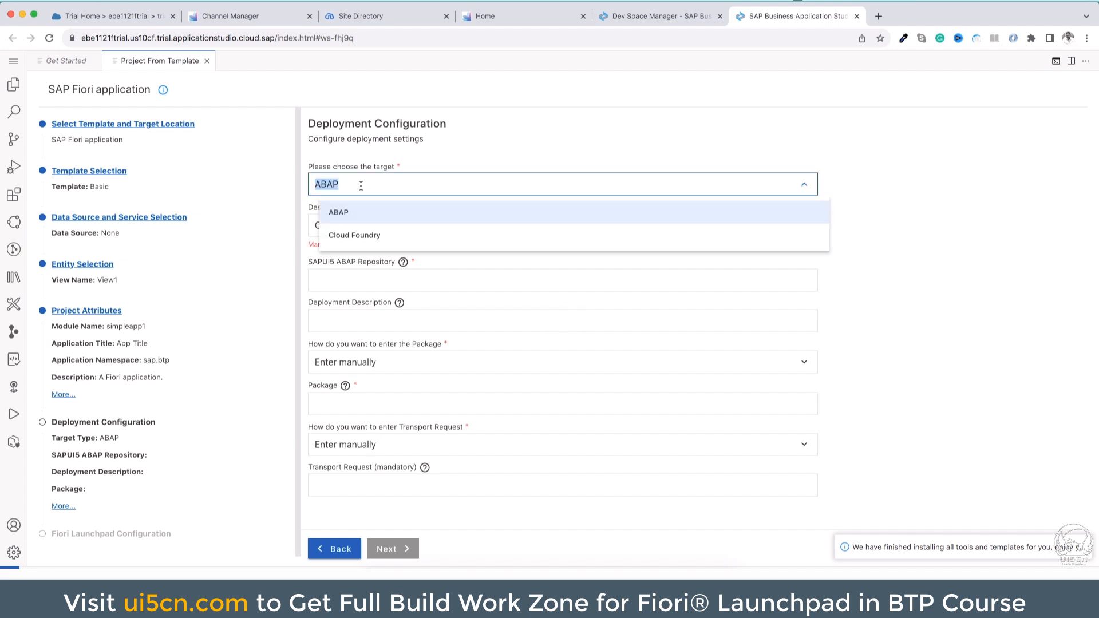
left_click(361, 235)
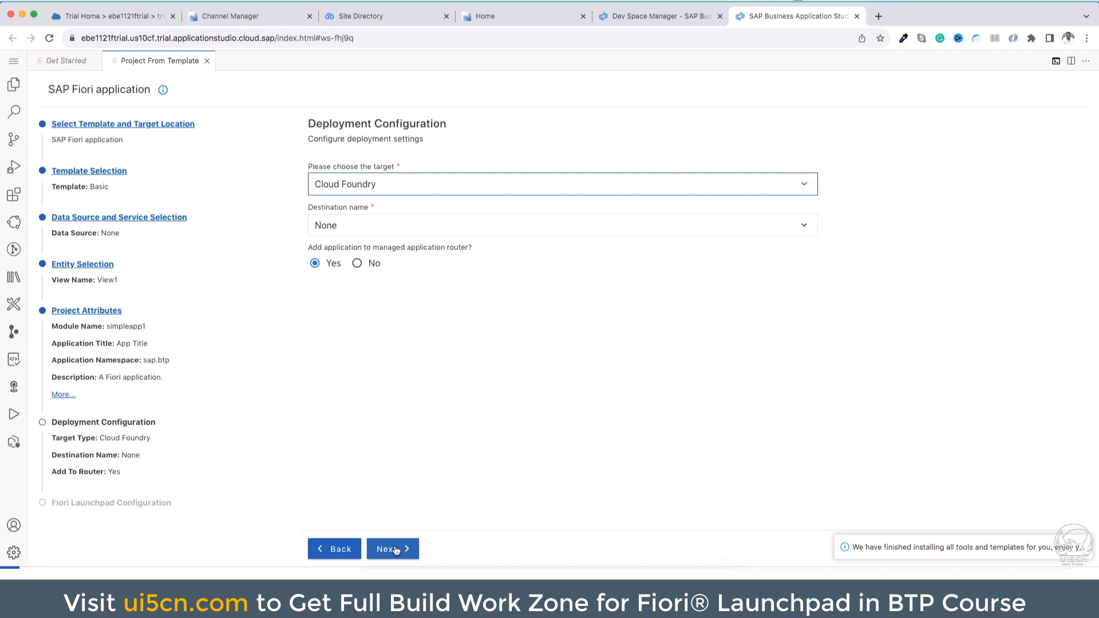
triple_click(335, 246)
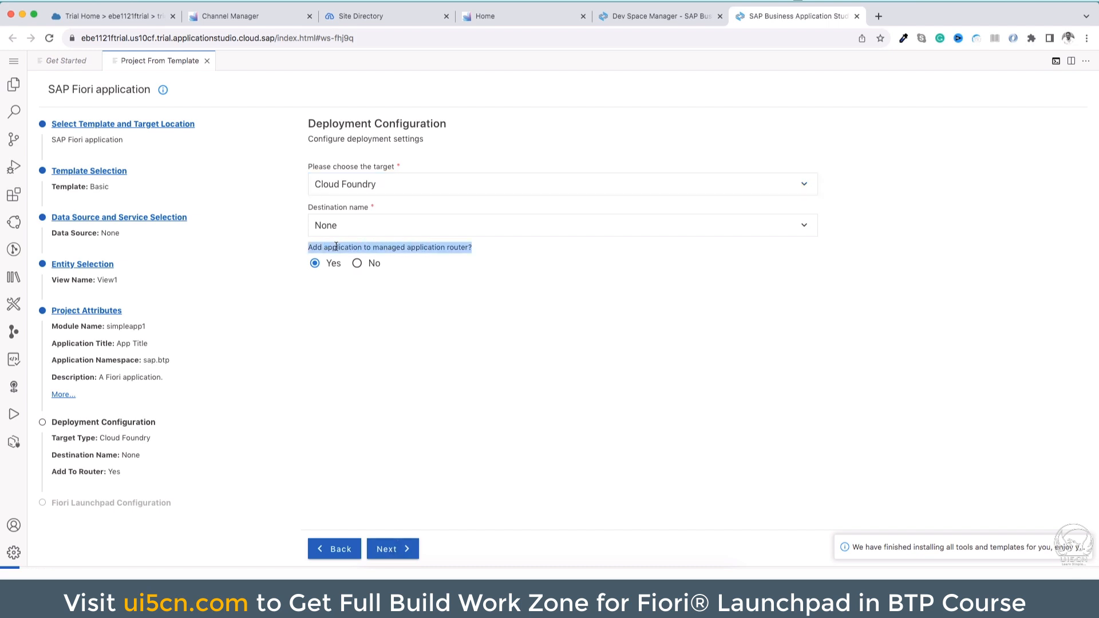
double_click(336, 246)
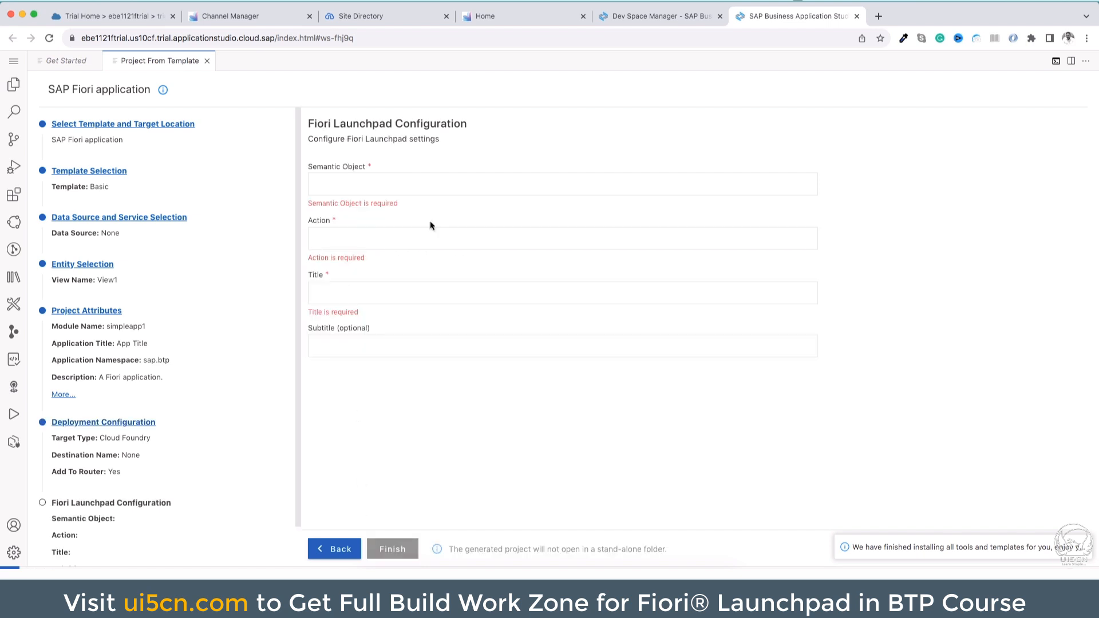
Set the Fiori Launchpad semantic object to simplehellow and its action to show
double_click(321, 125)
triple_click(320, 126)
left_click(356, 186)
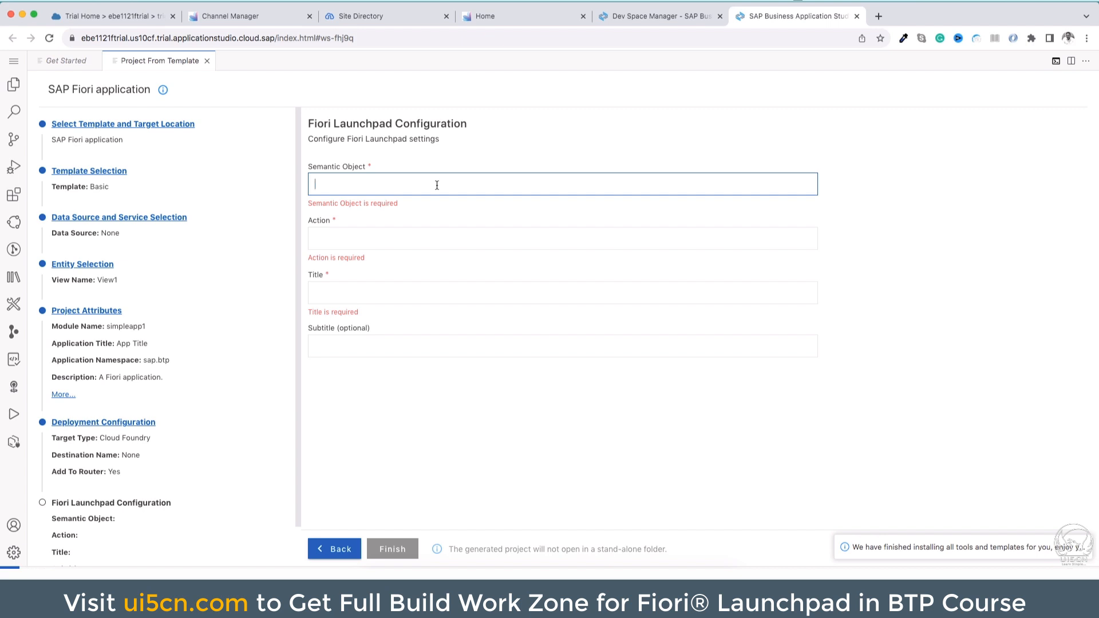
type("he")
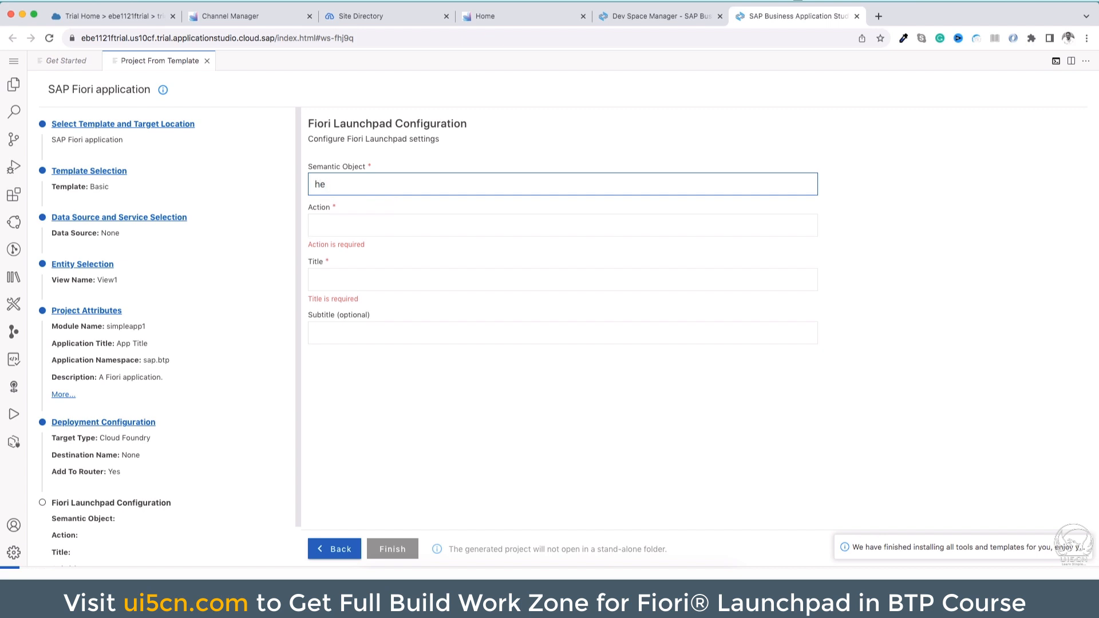
key("BackSpace")
key("BackSpace")
type("simpl")
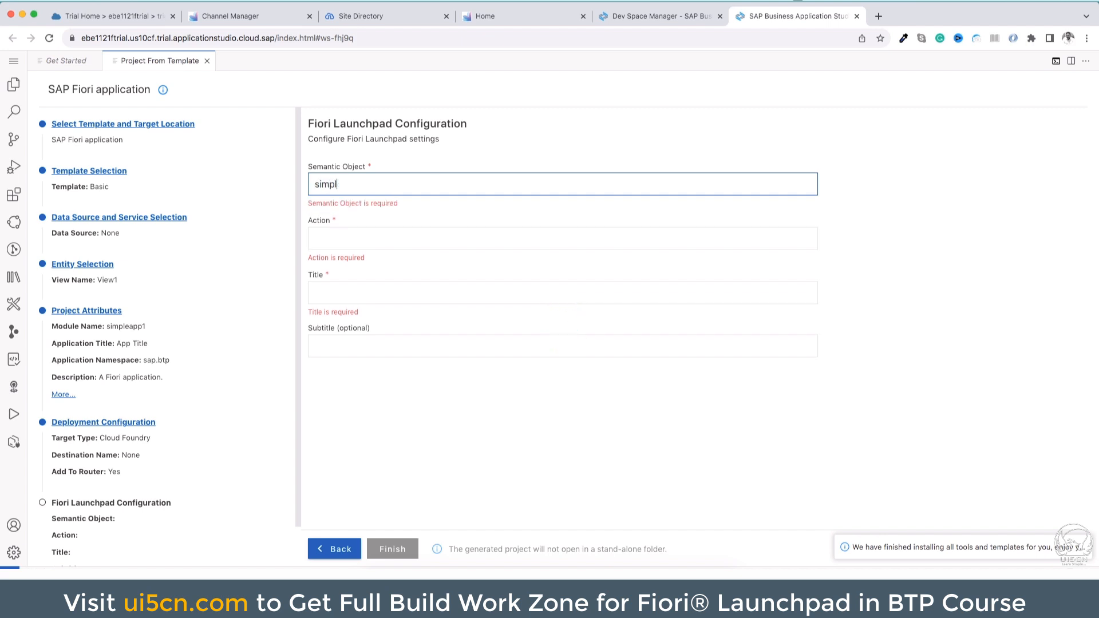
type("ehellow")
key("Tab")
type("show")
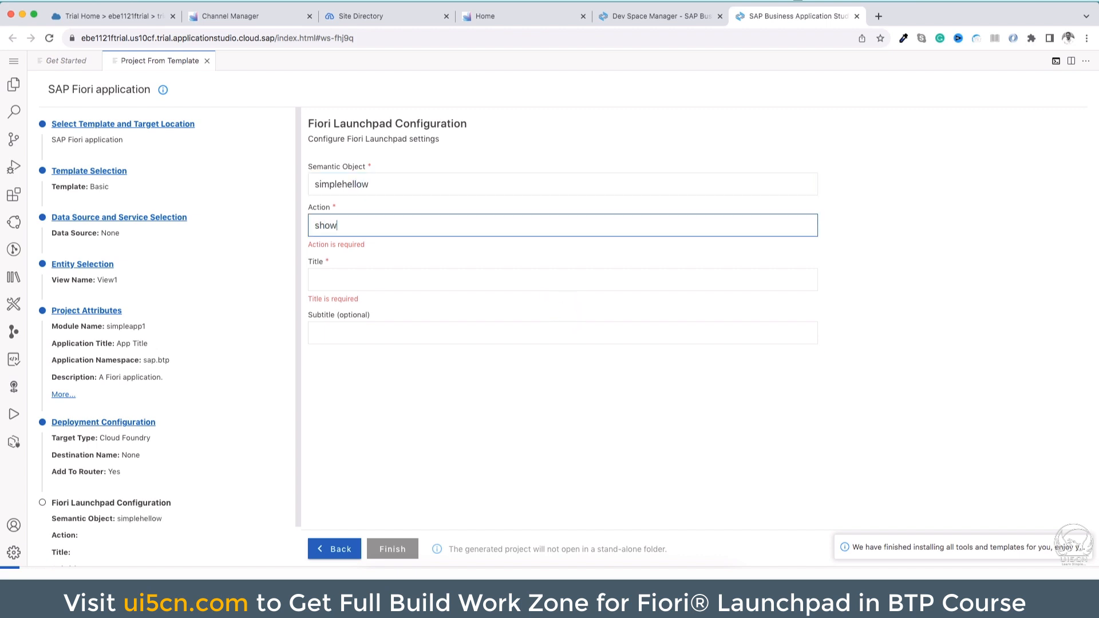
Set the Fiori Launchpad title to Simple App 1 and finish generating the project
left_click(381, 267)
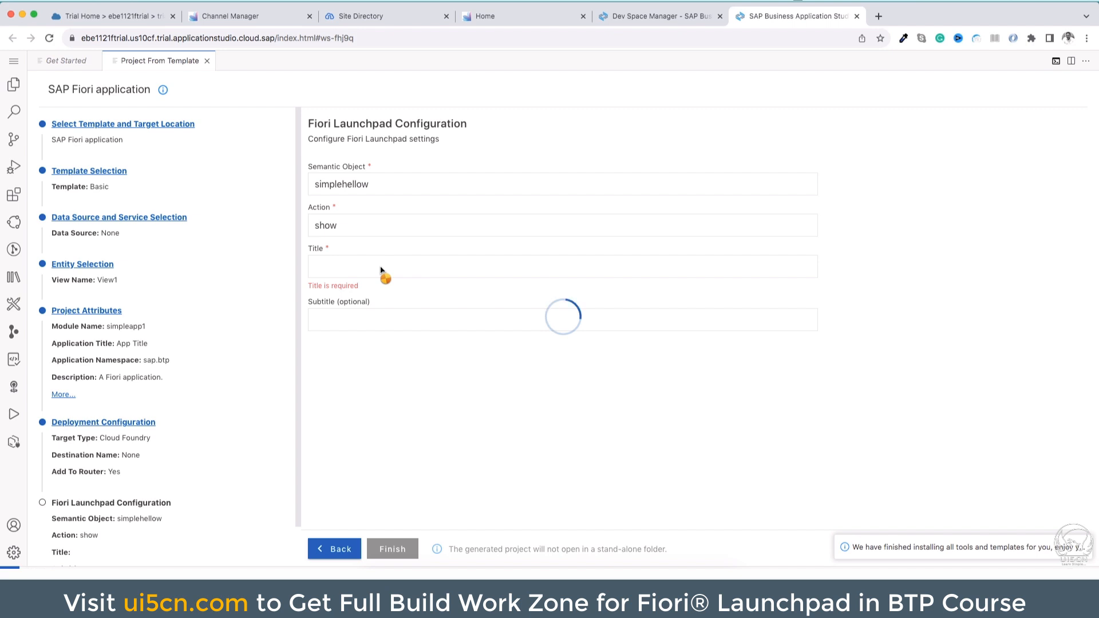
type("Simp")
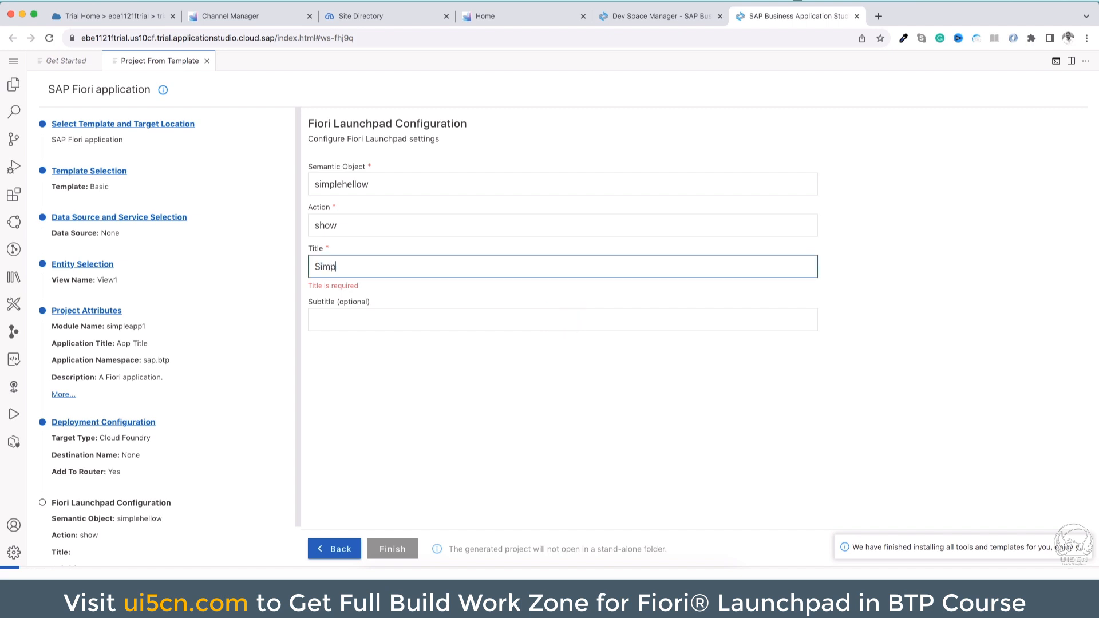
type("le App 1")
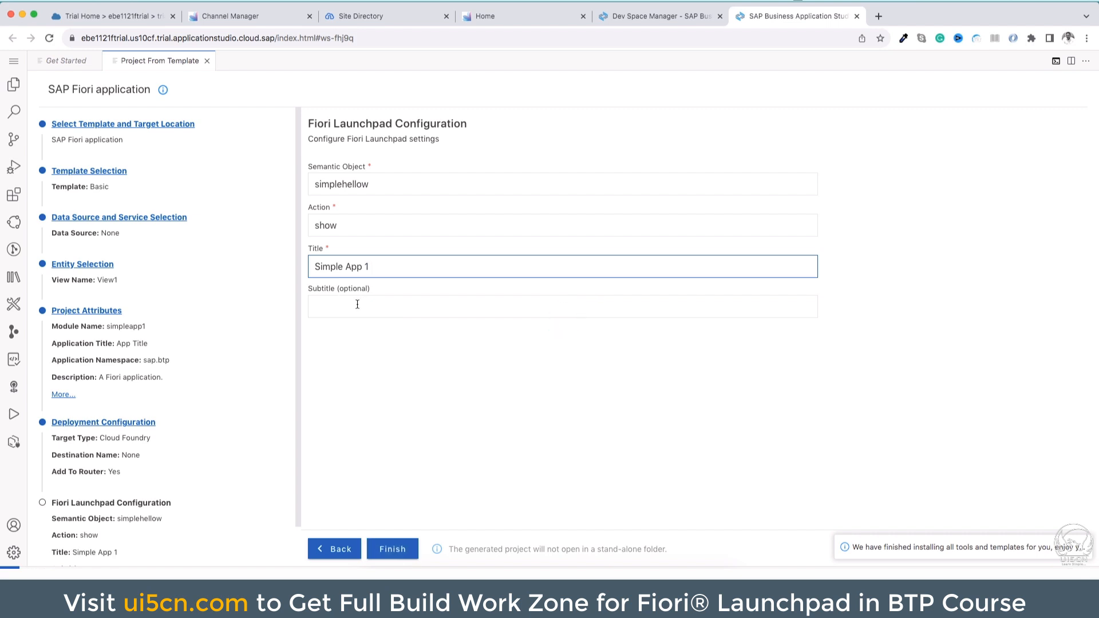
left_click(396, 547)
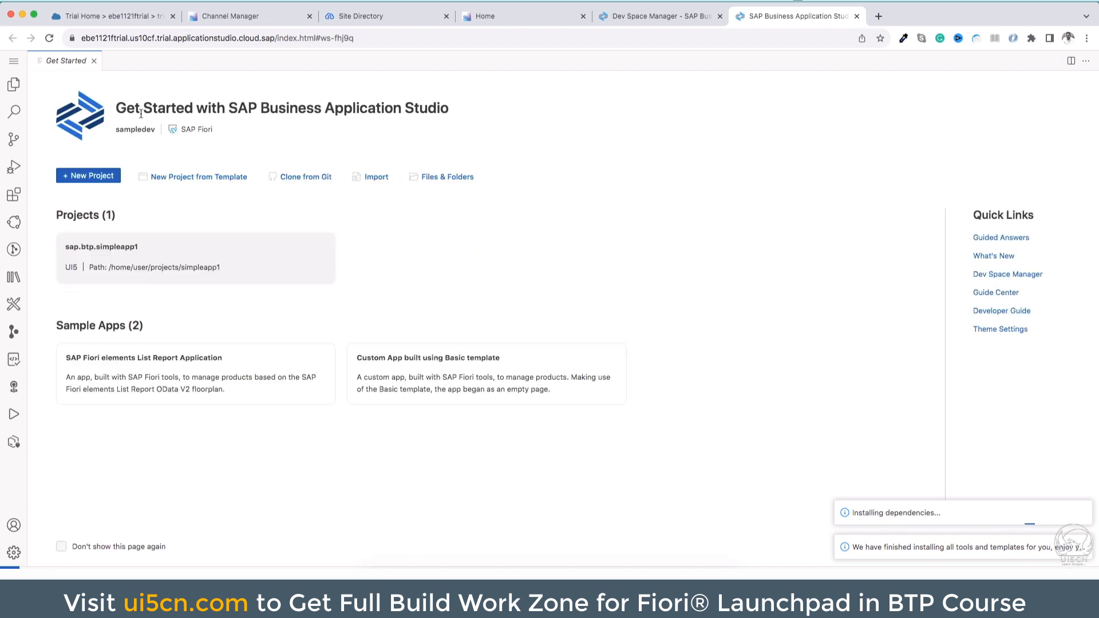
Open the generated simpleapp1 project folder and expand its webapp folder, closing the Storyboard
left_click(14, 87)
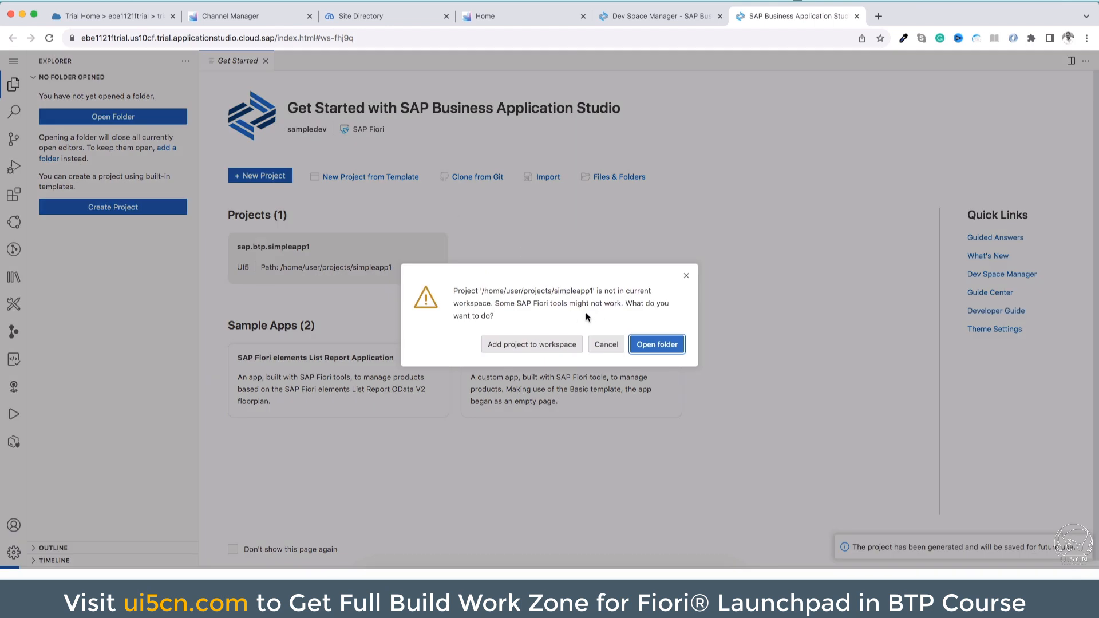
left_click(666, 351)
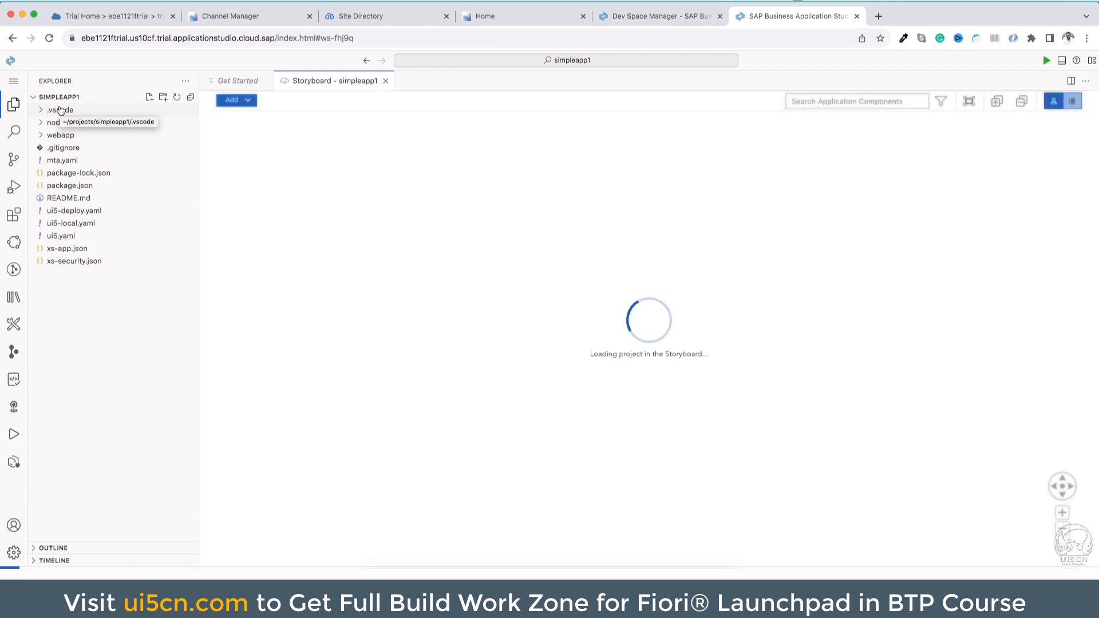
left_click(385, 80)
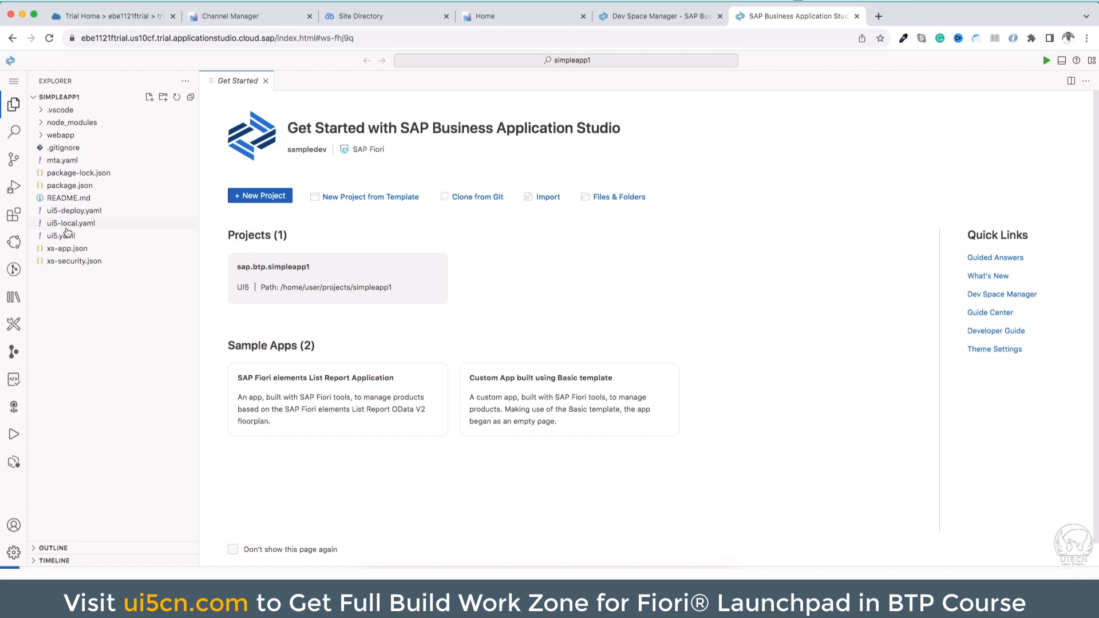
left_click(45, 135)
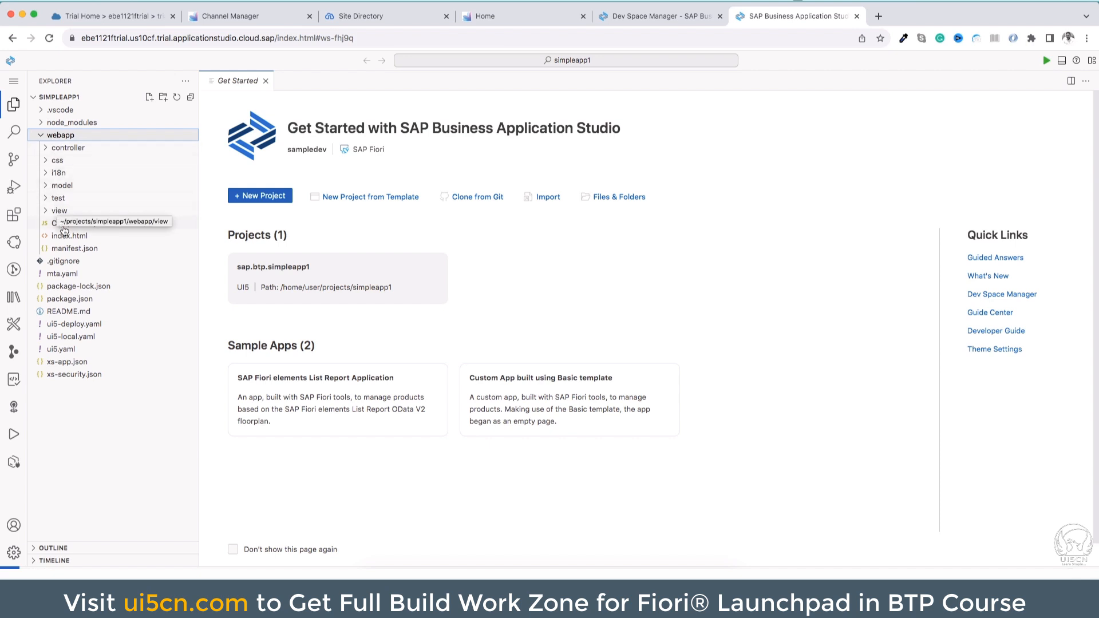
Open View1.view.xml from the webapp view folder in the Layout Editor
left_click(50, 212)
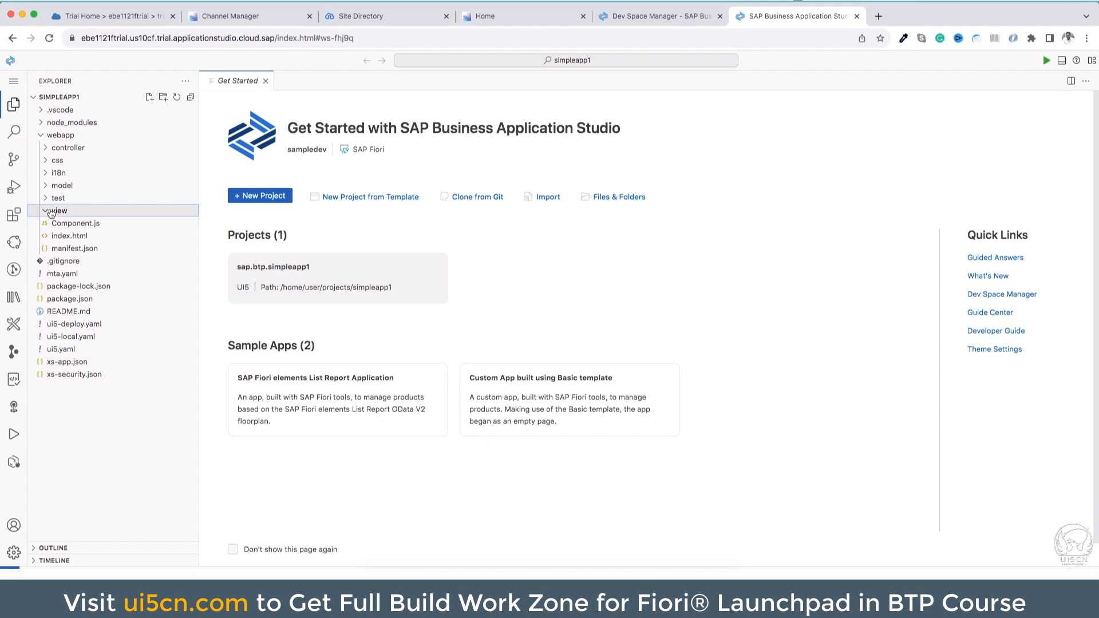
left_click(70, 236)
right_click(70, 237)
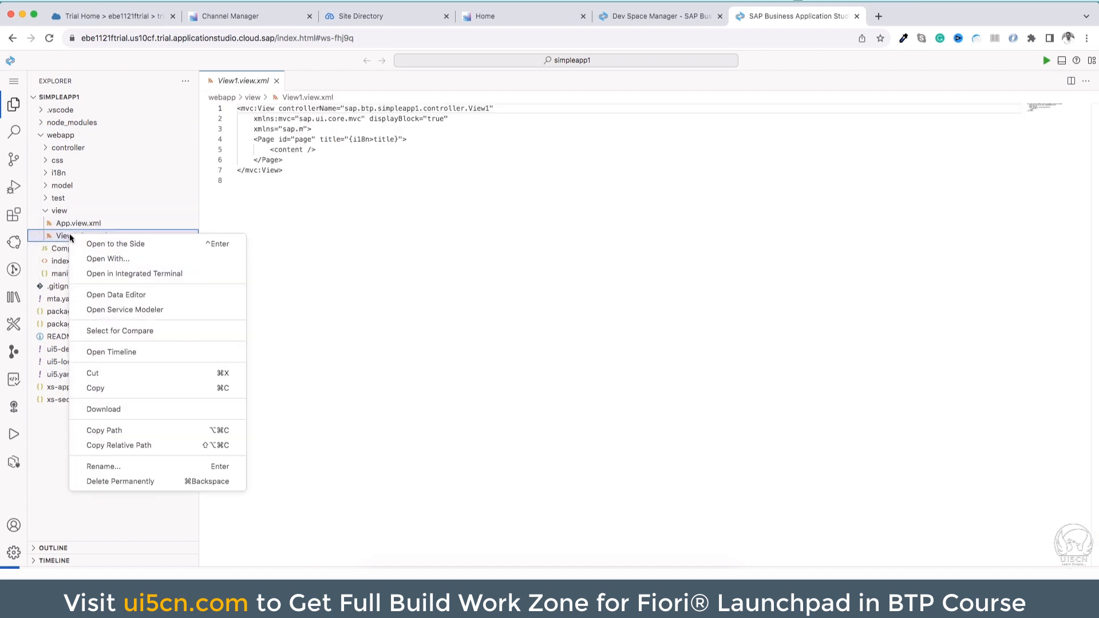
left_click(133, 260)
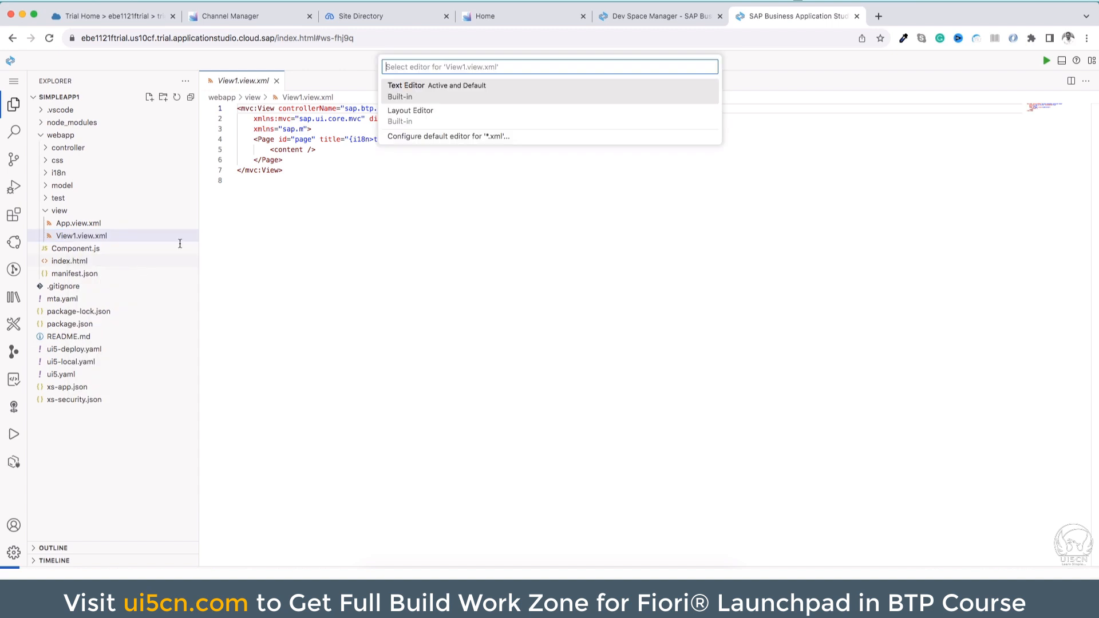
left_click(444, 114)
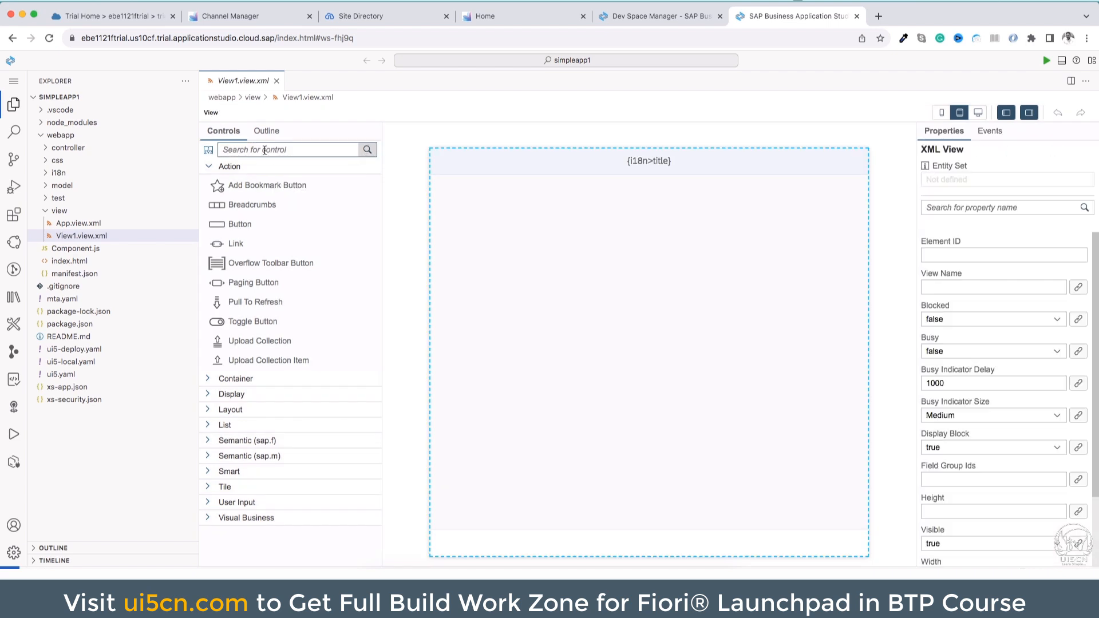
Add a Button control to the page content of the view and set its text to Hello World
left_click(264, 150)
left_click(242, 228)
left_click_drag(242, 228, 560, 245)
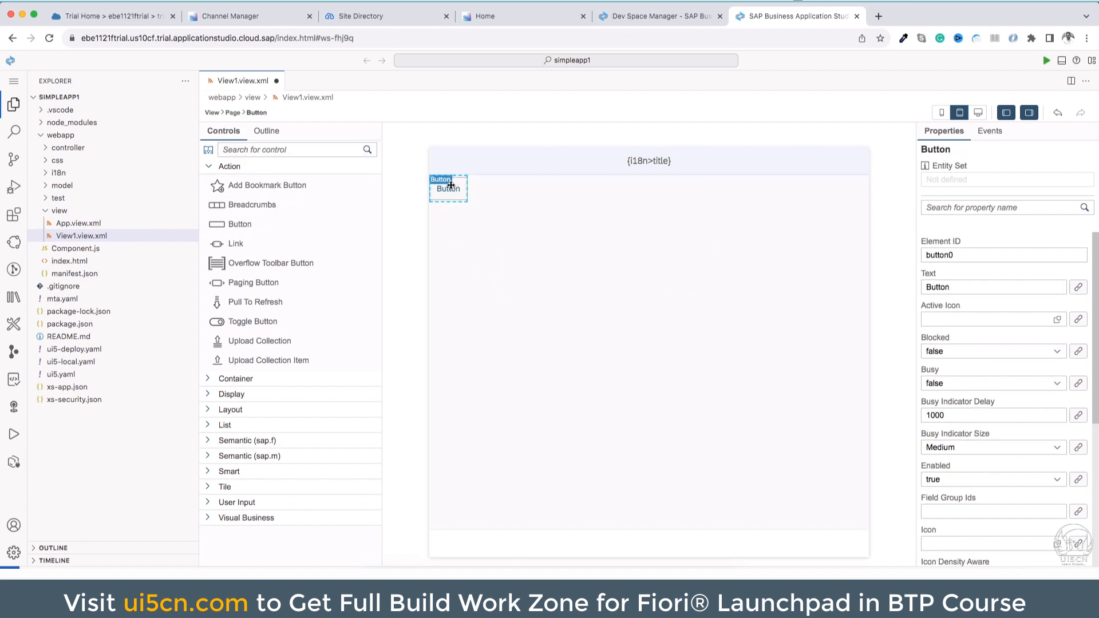
double_click(956, 287)
type("Hello World")
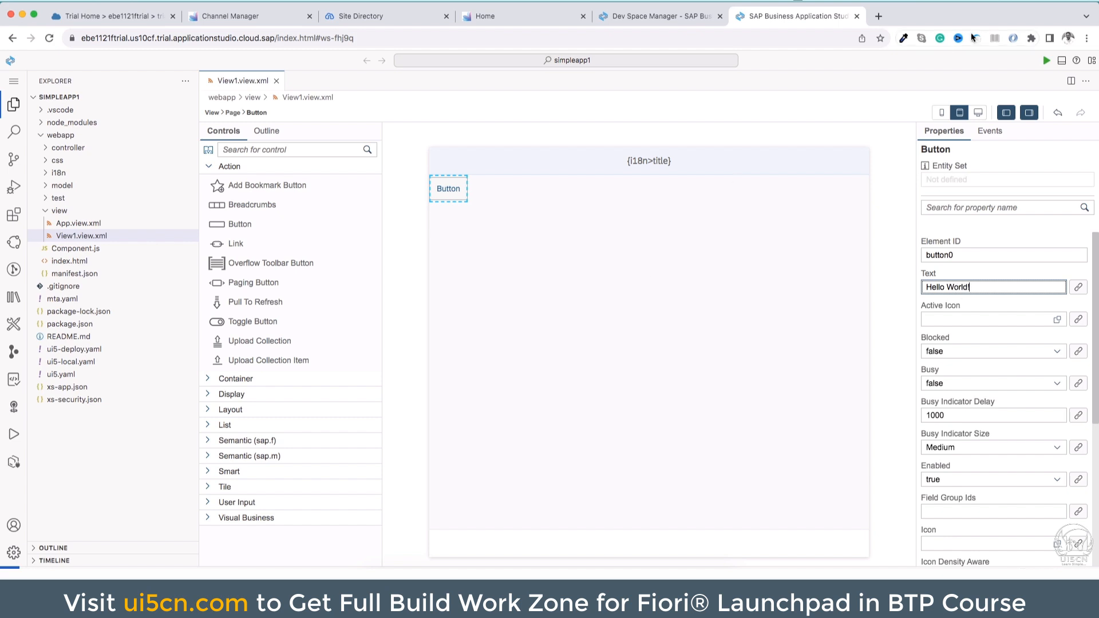
left_click(561, 259)
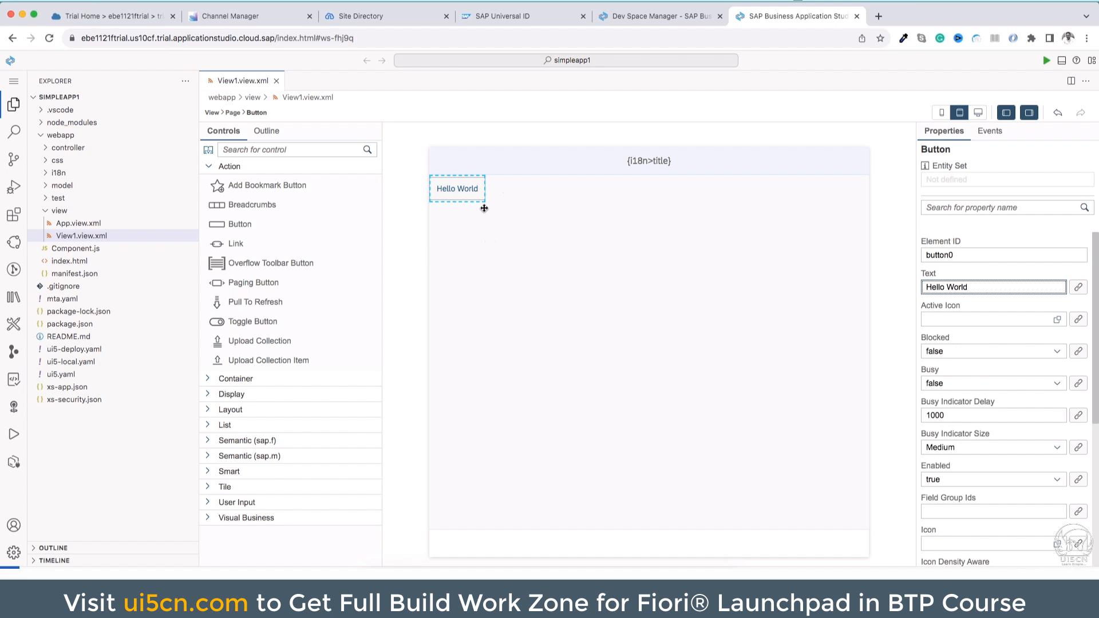
Preview the webapp application with the start-noflp script
left_click(60, 135)
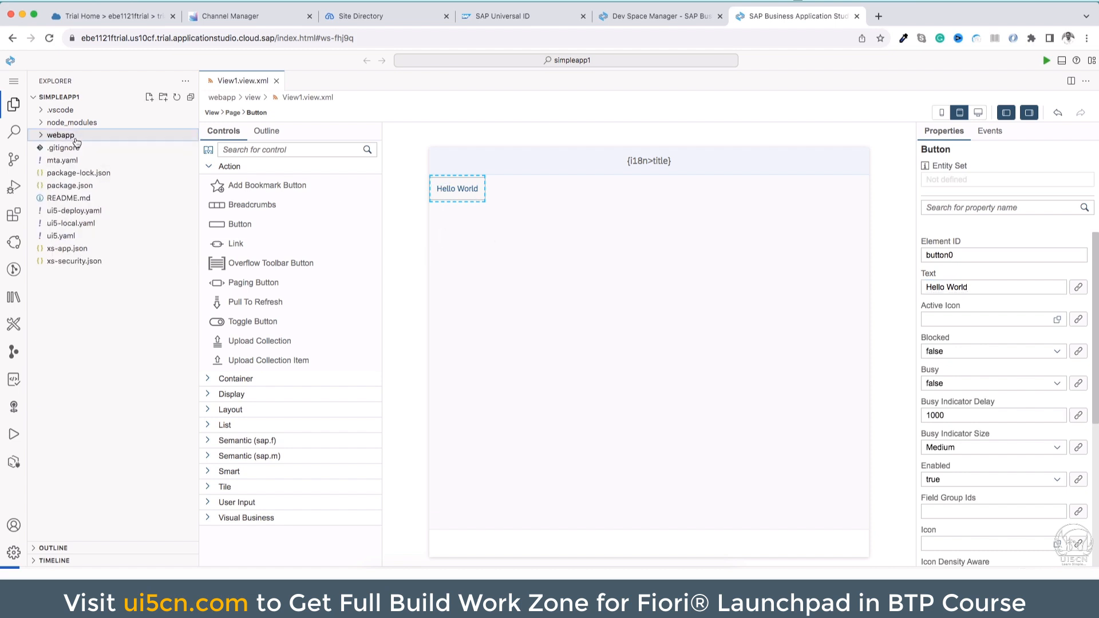
right_click(76, 141)
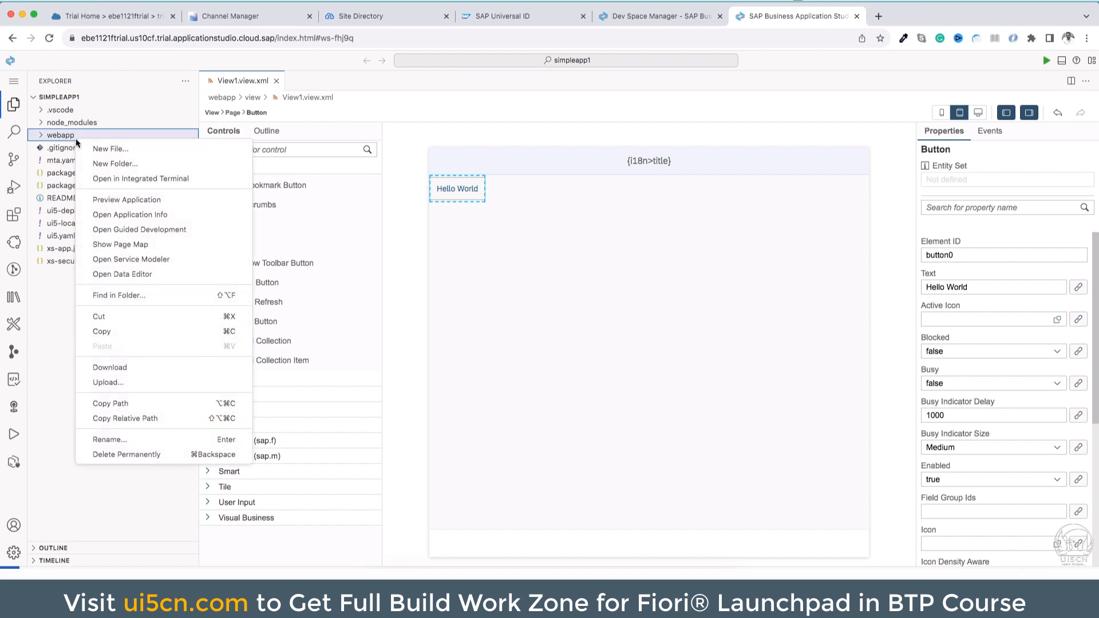
left_click(105, 200)
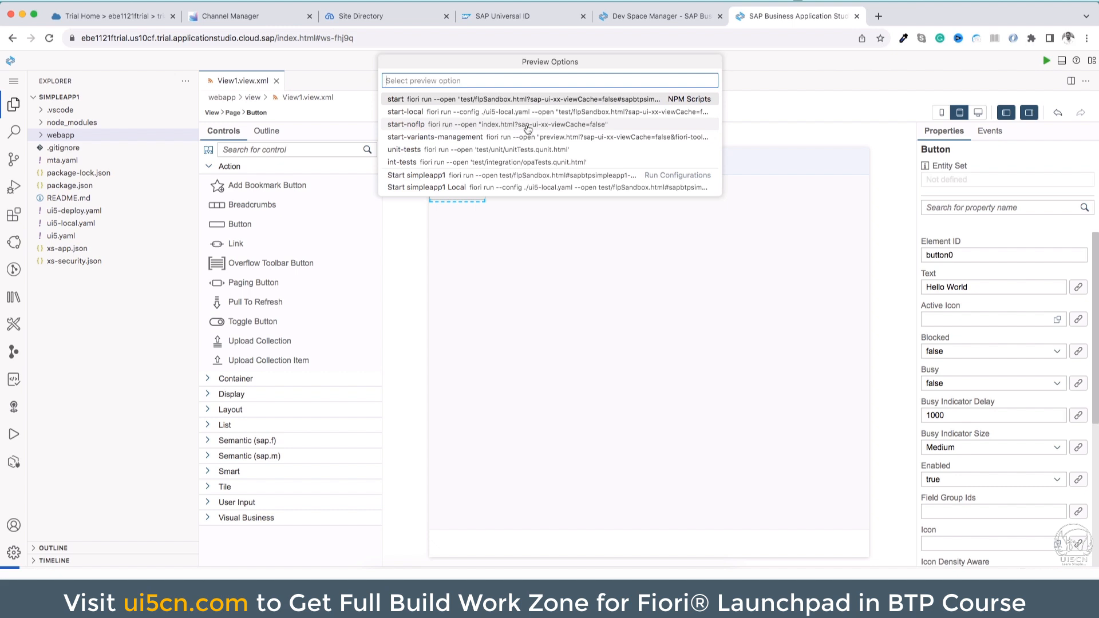
left_click(598, 126)
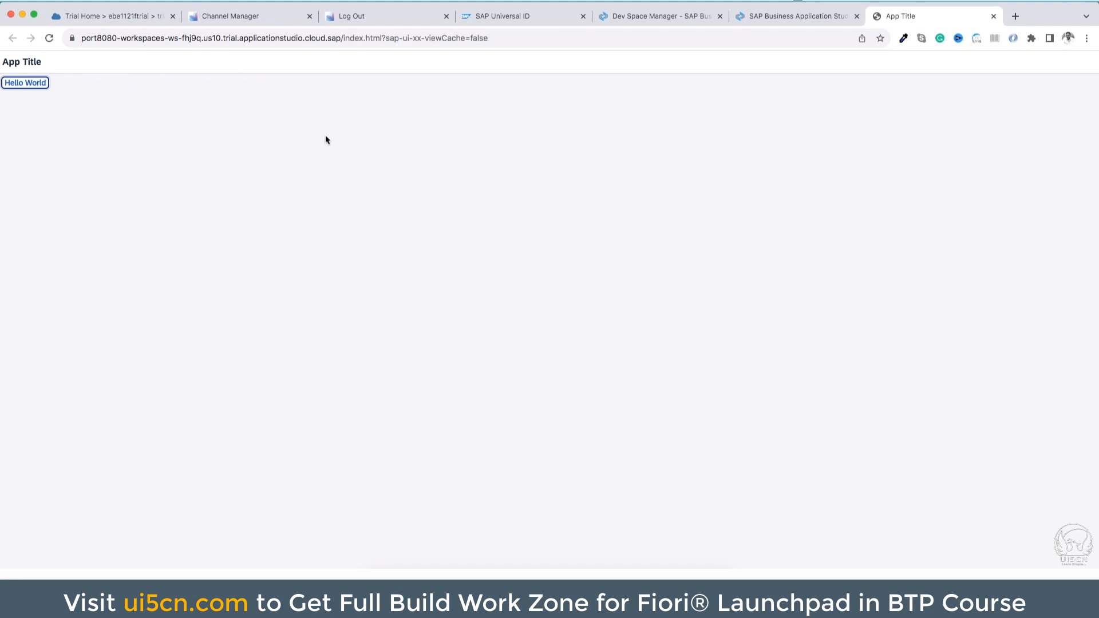
Stop the running preview process in the terminal and reload the app's preview page
left_click(658, 16)
left_click(750, 17)
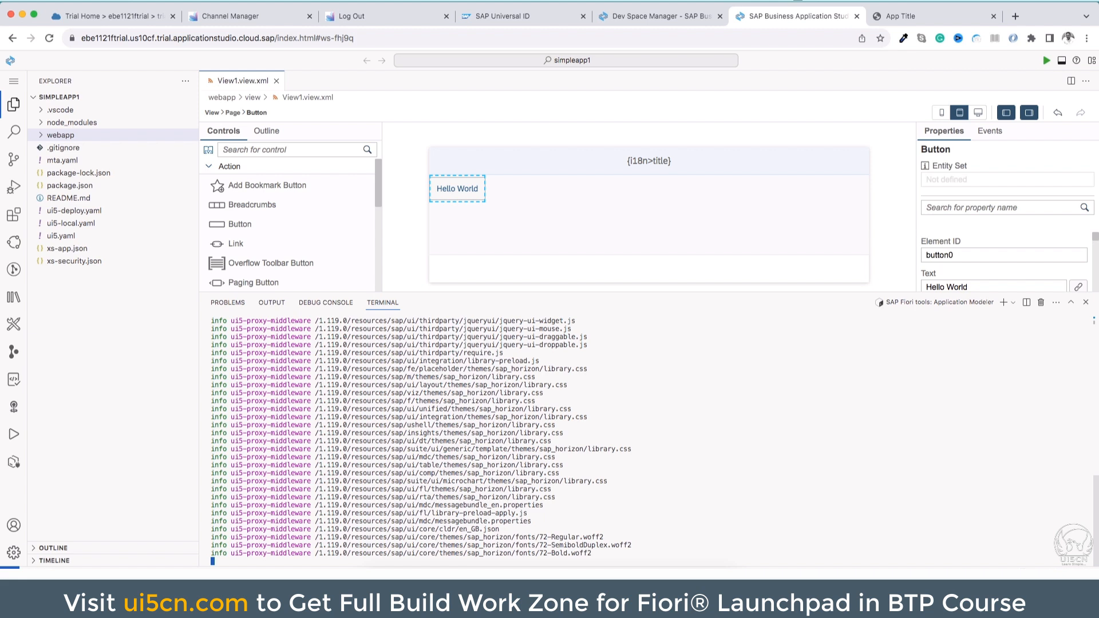
key("ctrl+c")
left_click(903, 21)
left_click(49, 38)
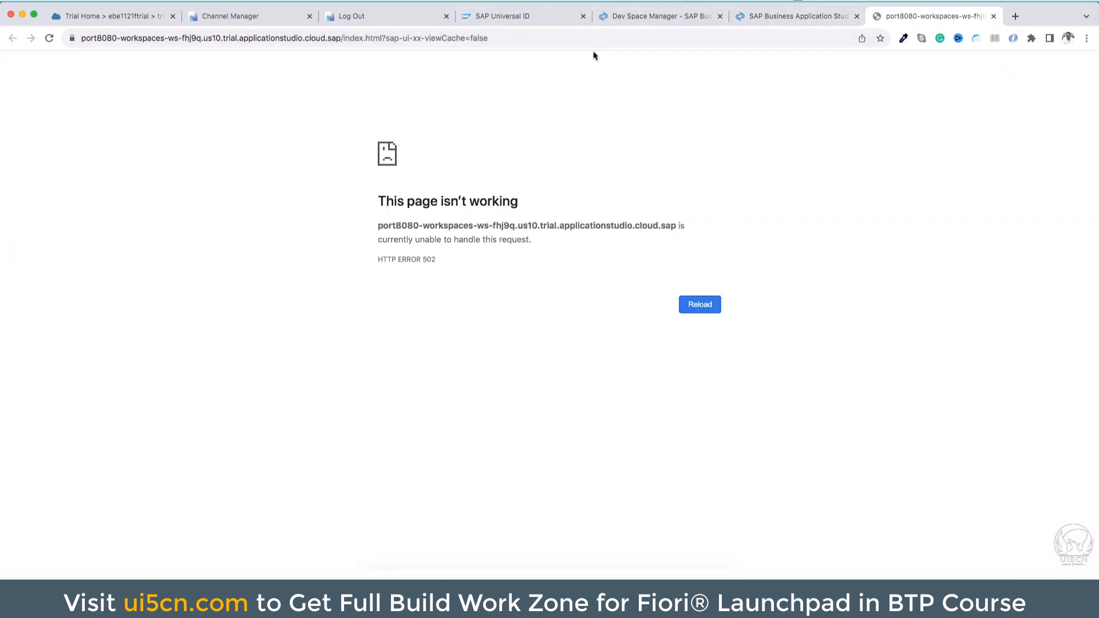
Return to the simpleapp1 project, open mta.yaml and build the MTA project from it
left_click(774, 17)
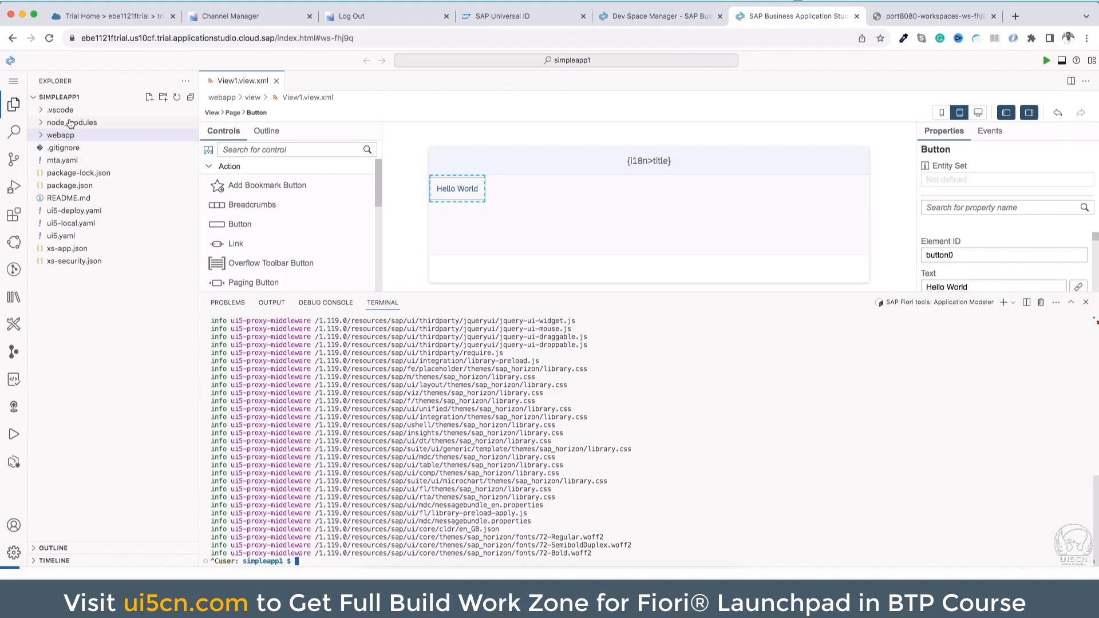
left_click(64, 160)
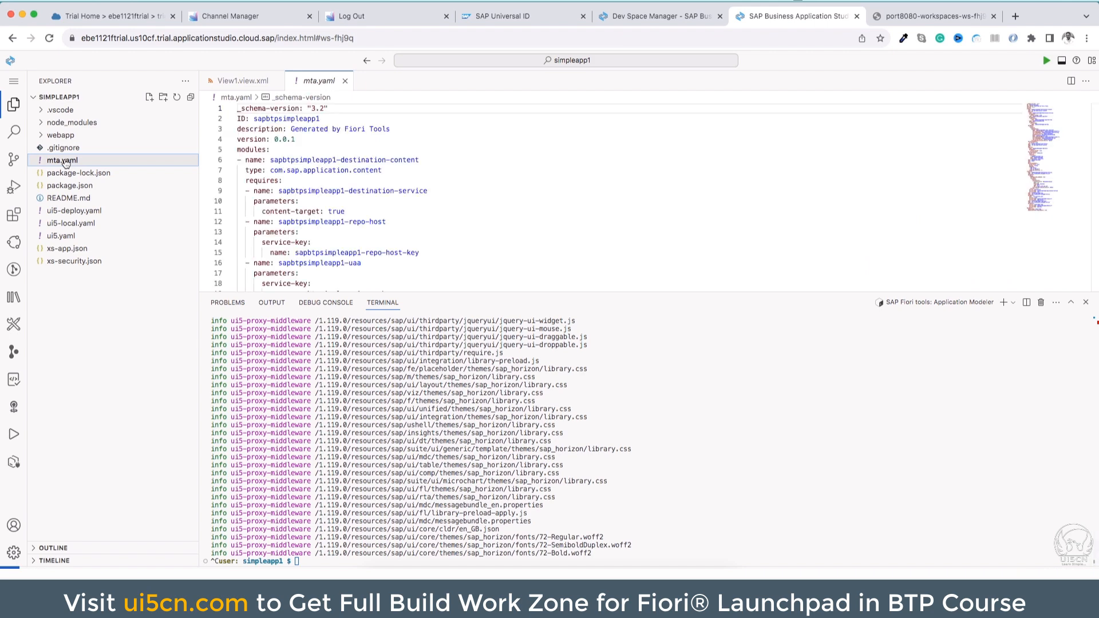
right_click(66, 162)
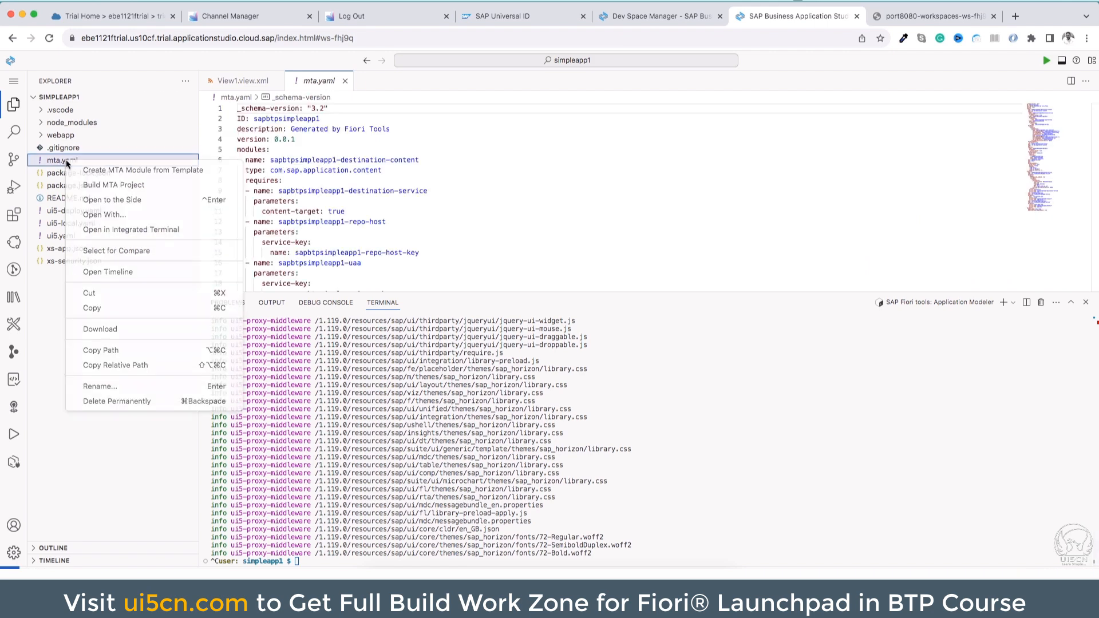
left_click(98, 186)
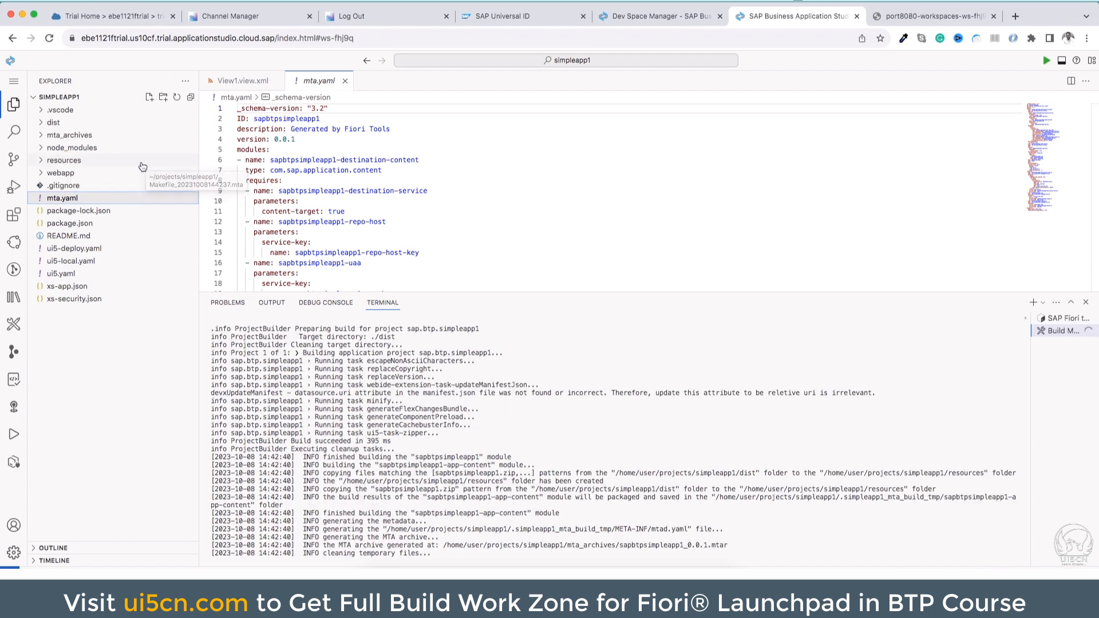
Open sapbtpsimpleapp1_0.0.1.mtar in the mta_archives folder and close the finished build terminal
left_click(40, 137)
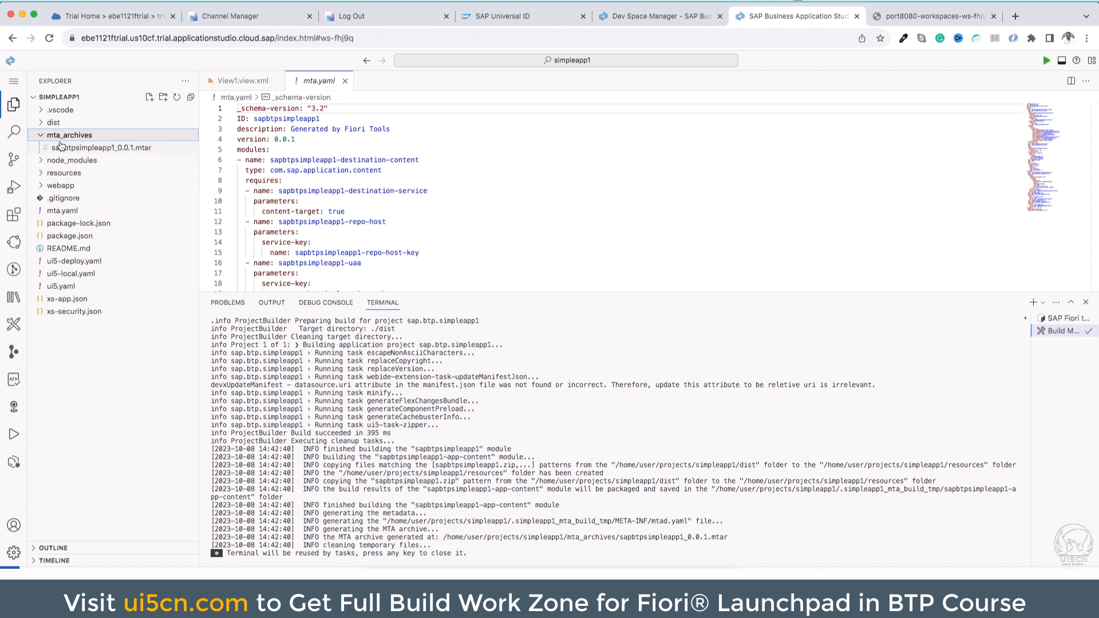
left_click(145, 150)
left_click(545, 456)
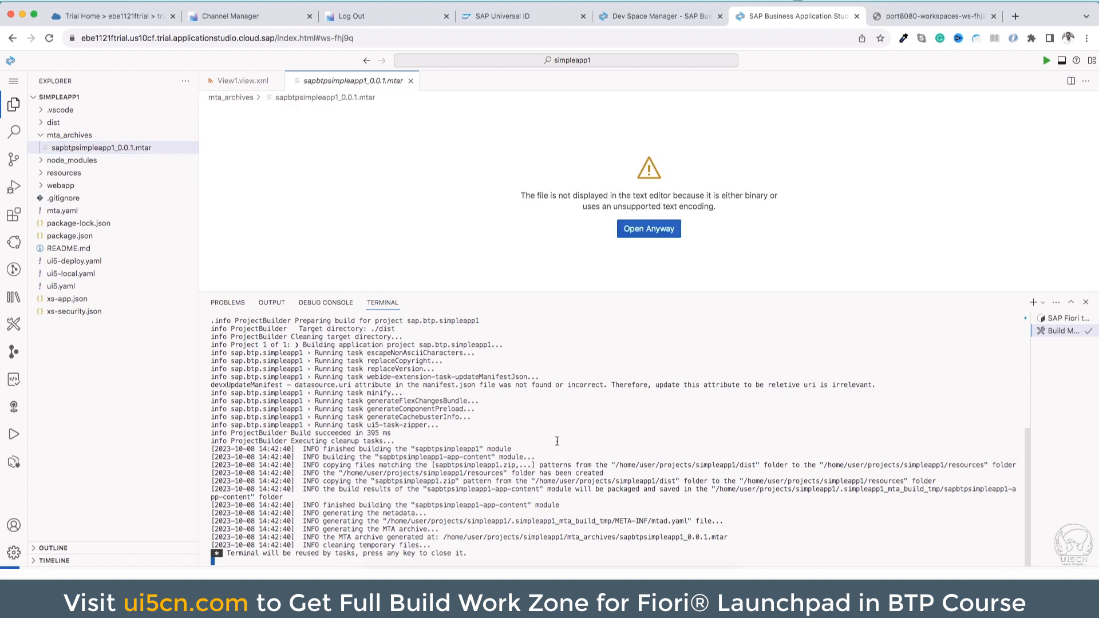
key("Return")
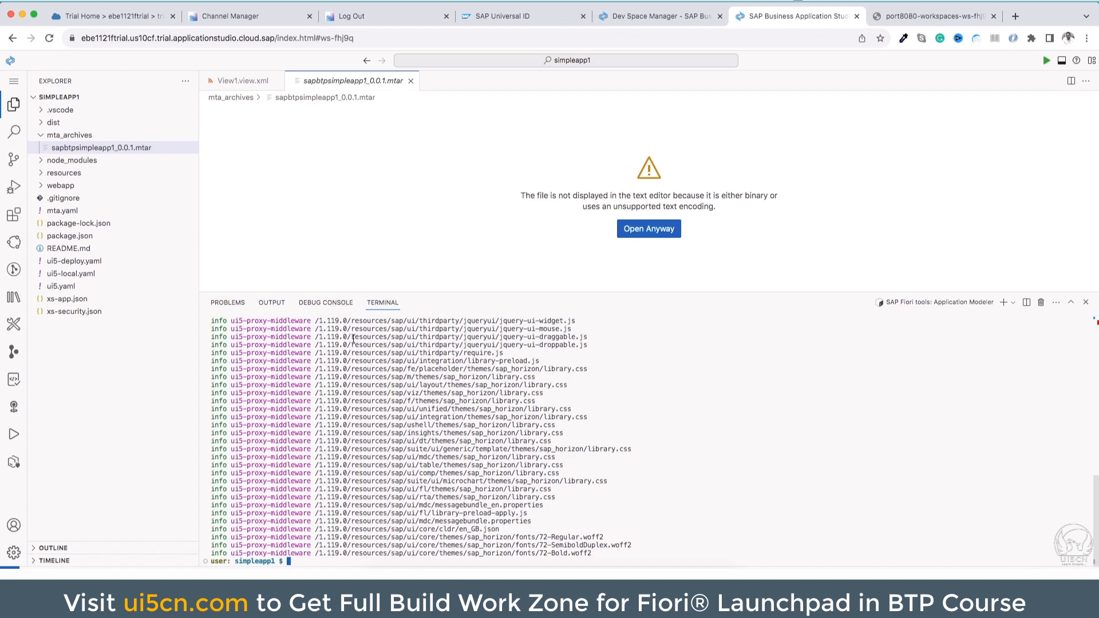
Start deploying the sapbtpsimpleapp1_0.0.1.mtar archive with Deploy MTA Archive
right_click(87, 148)
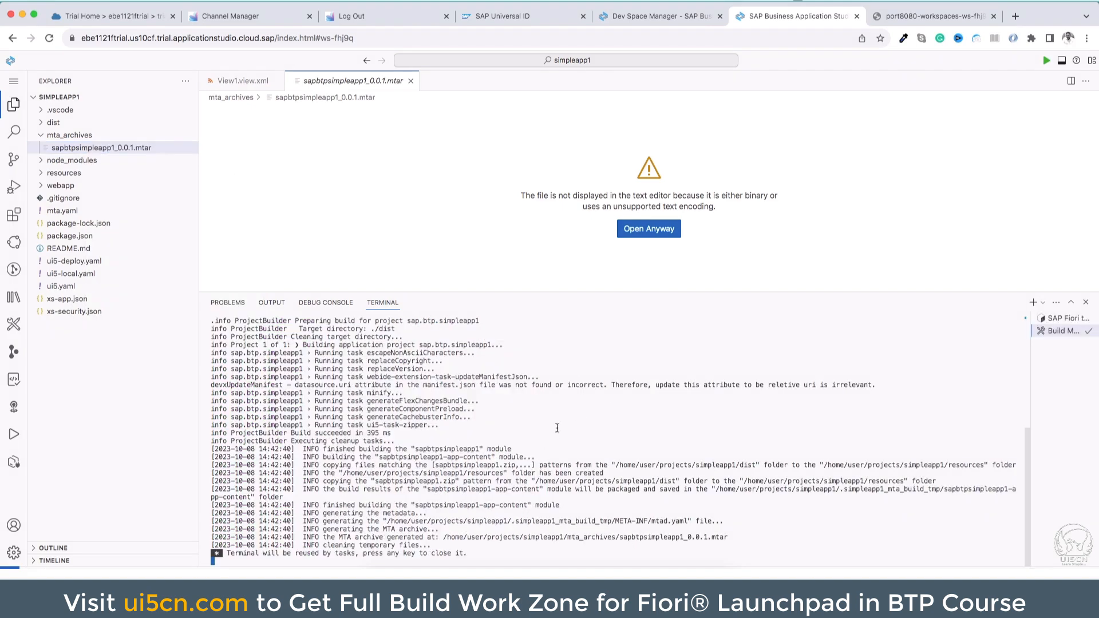
key("Return")
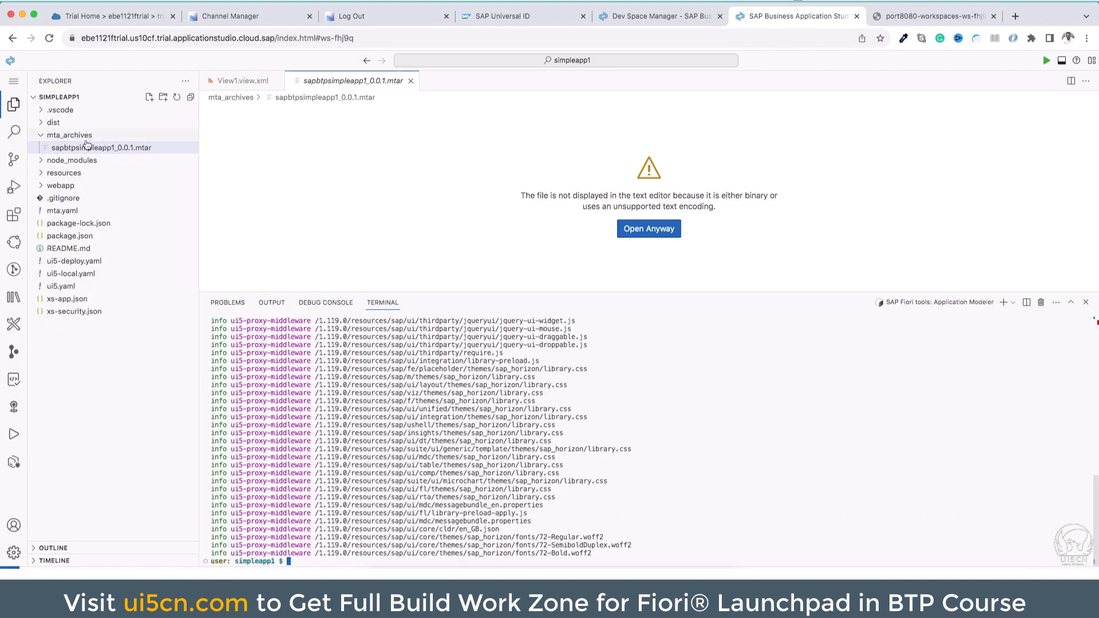
right_click(90, 149)
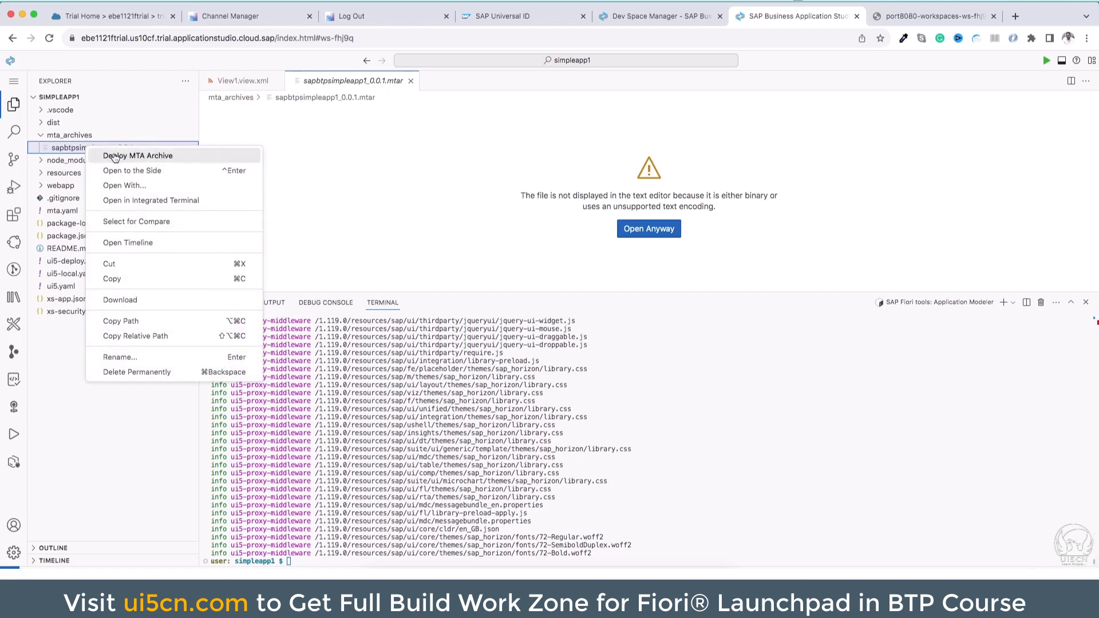
left_click(115, 157)
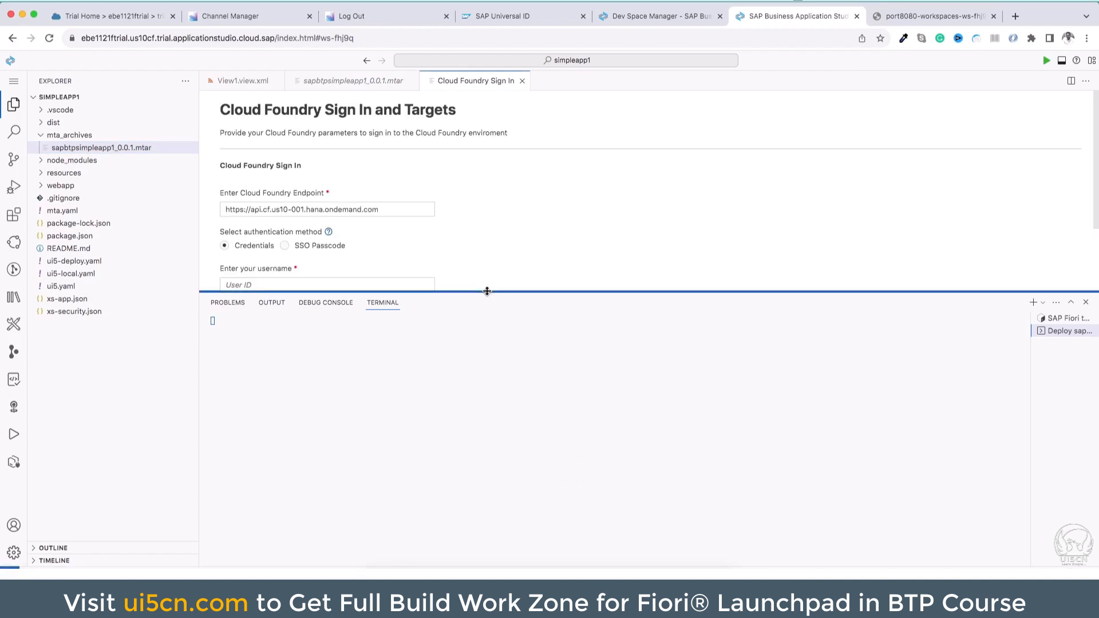
Fill in the Cloud Foundry username with the account's e-mail, taken from the user details in SAP BTP Cockpit
left_click_drag(487, 291, 480, 449)
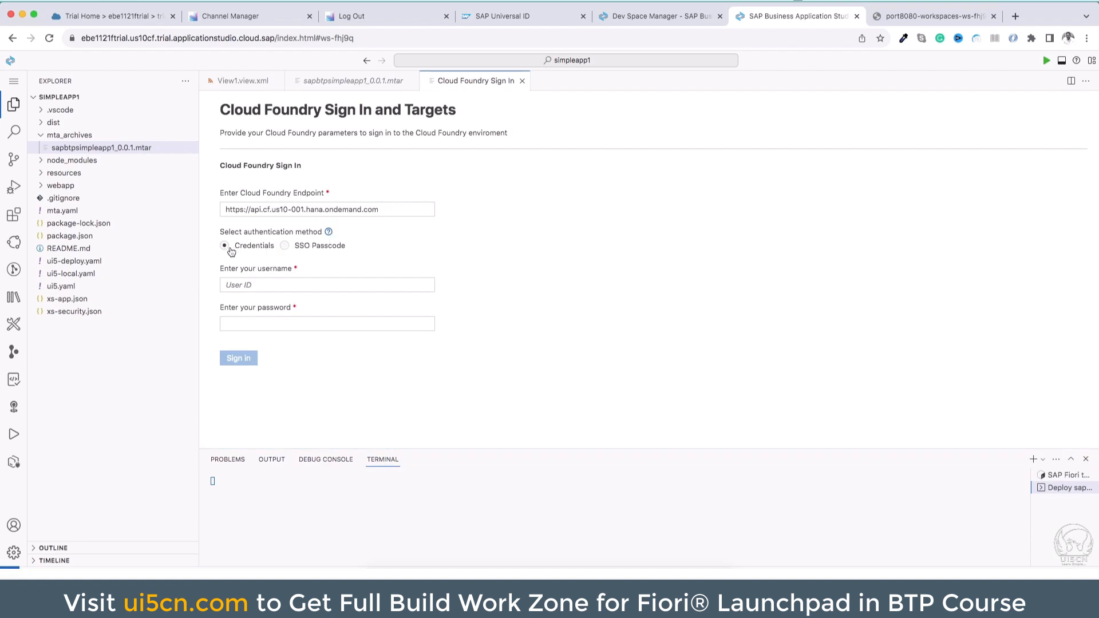
left_click(259, 284)
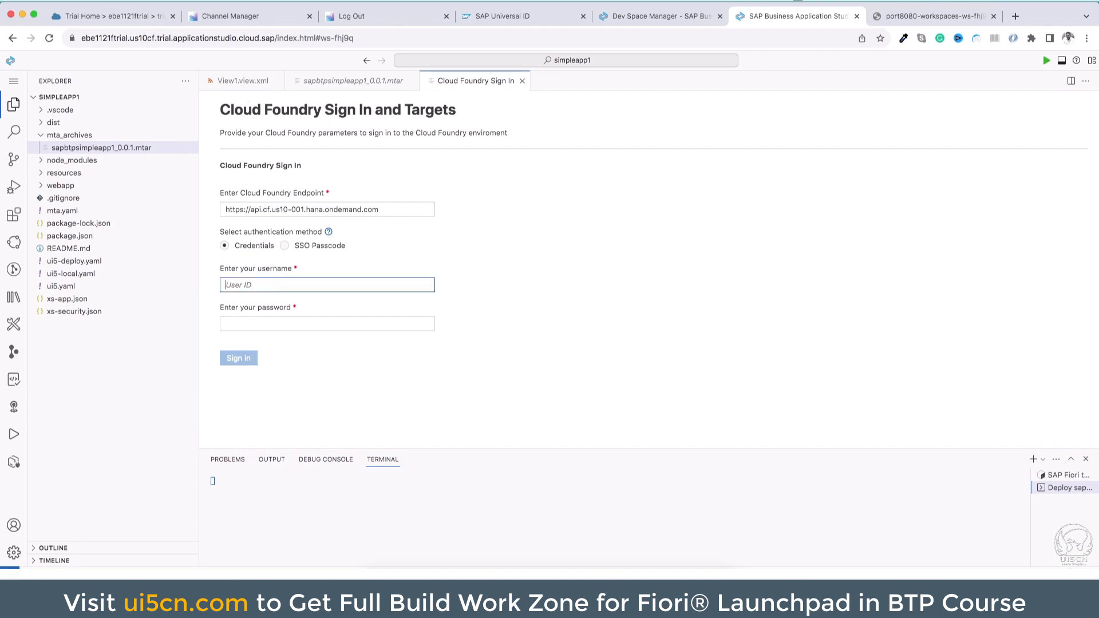
left_click(127, 16)
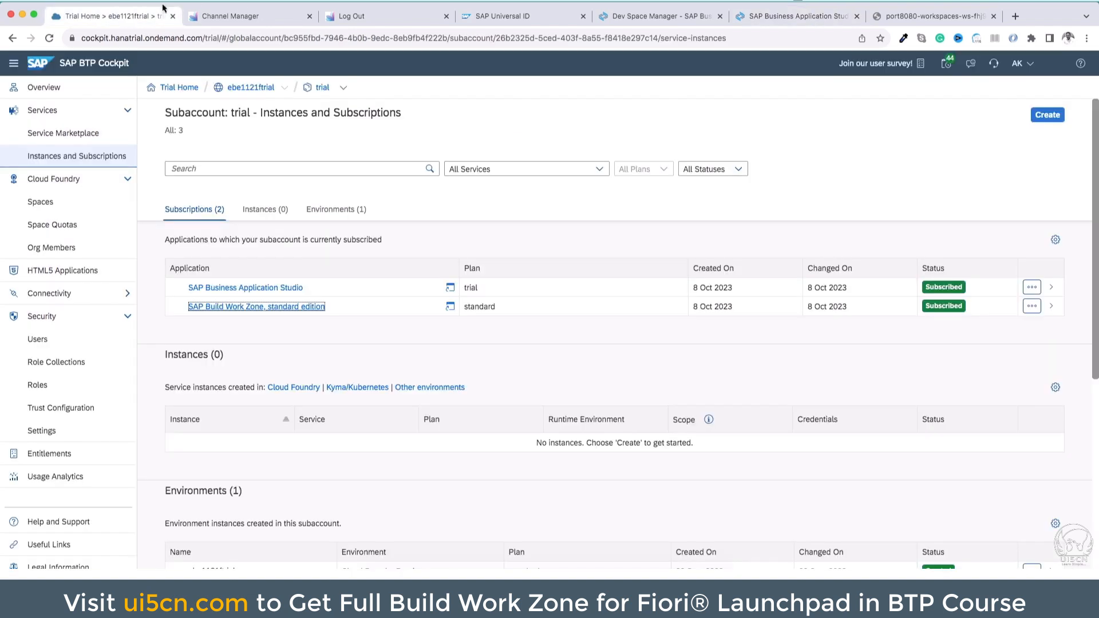
left_click(1019, 64)
left_click(1023, 105)
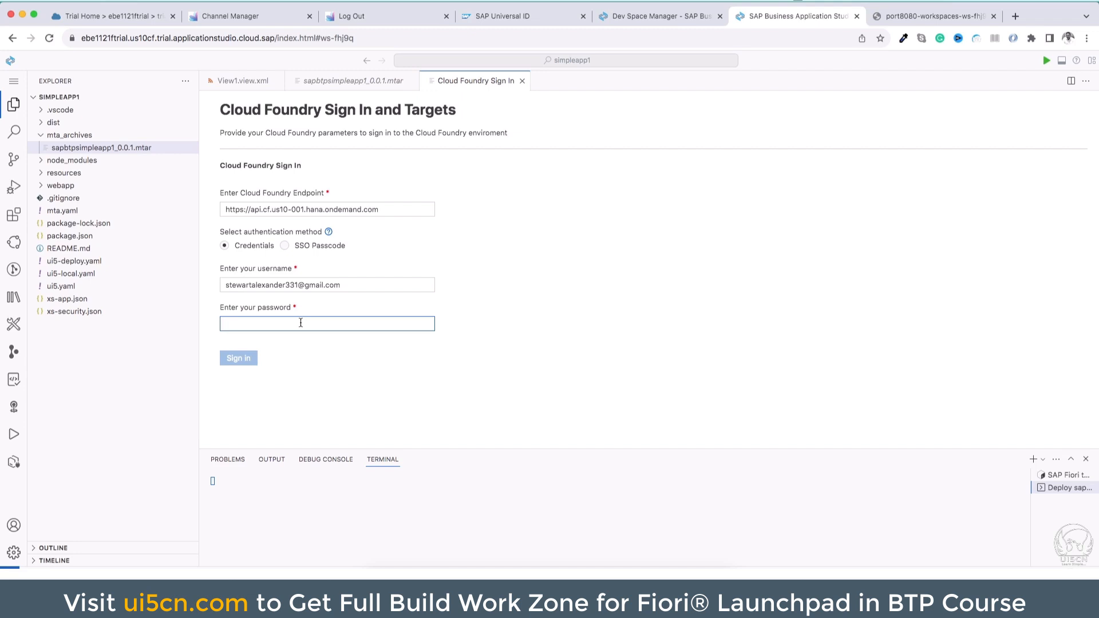
Try to sign in to Cloud Foundry with the account password
type("•")
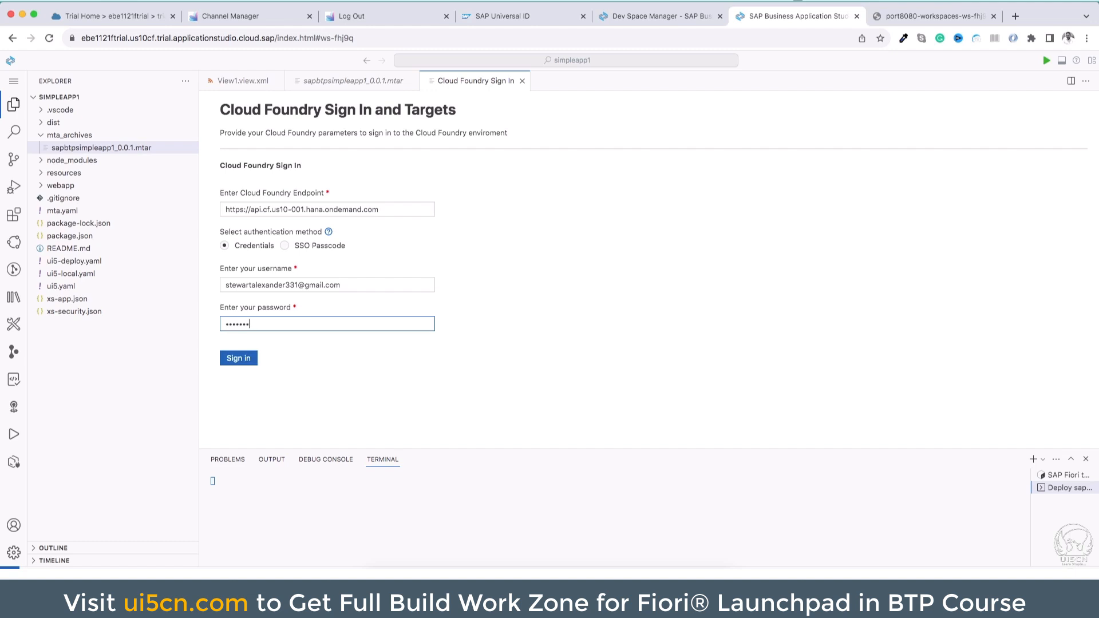
key("ctrl+a")
key("BackSpace")
key("ctrl+v")
left_click(247, 358)
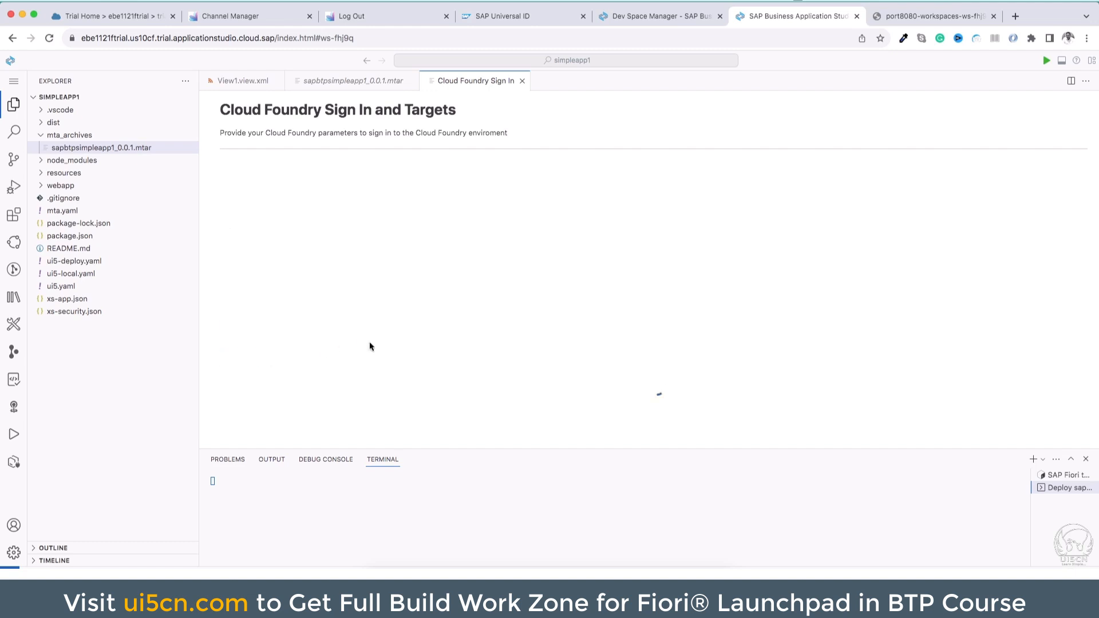
Re-enter the account password in the Cloud Foundry form and sign in again
double_click(331, 327)
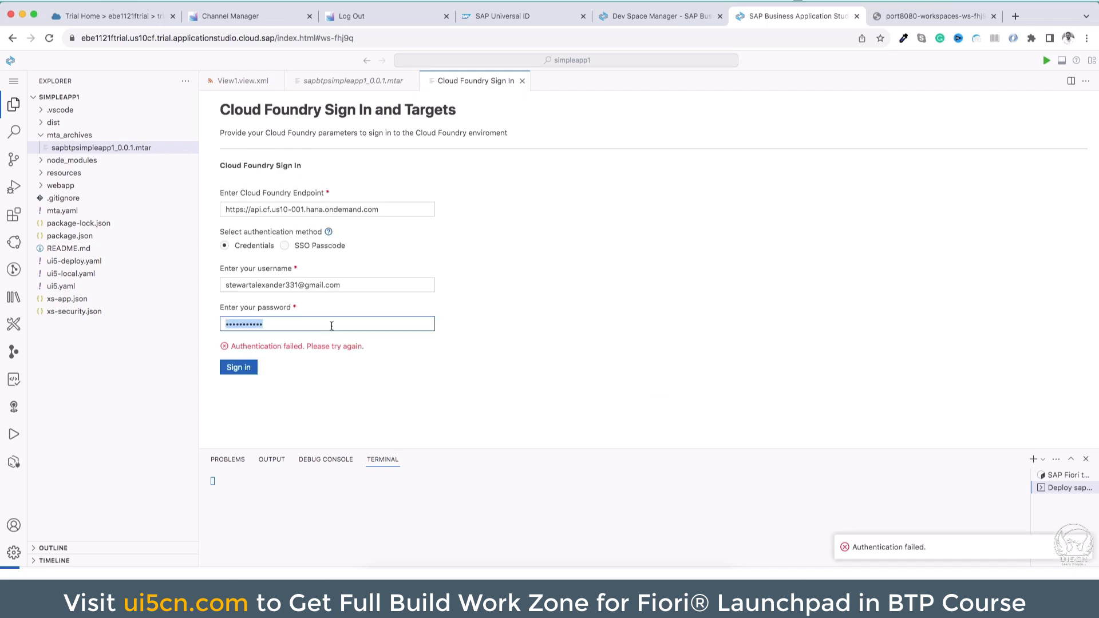
key("BackSpace")
type("*")
left_click(257, 366)
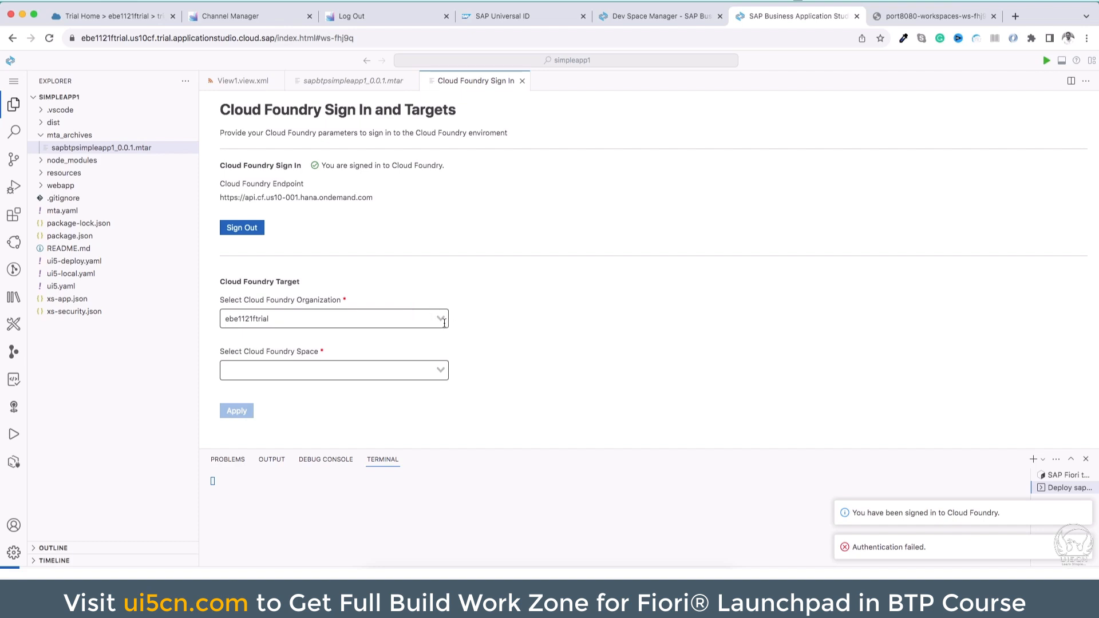
Set the Cloud Foundry target to organization ebe1121ftrial and space dev, apply it, and enlarge the terminal to follow the deployment
left_click(433, 316)
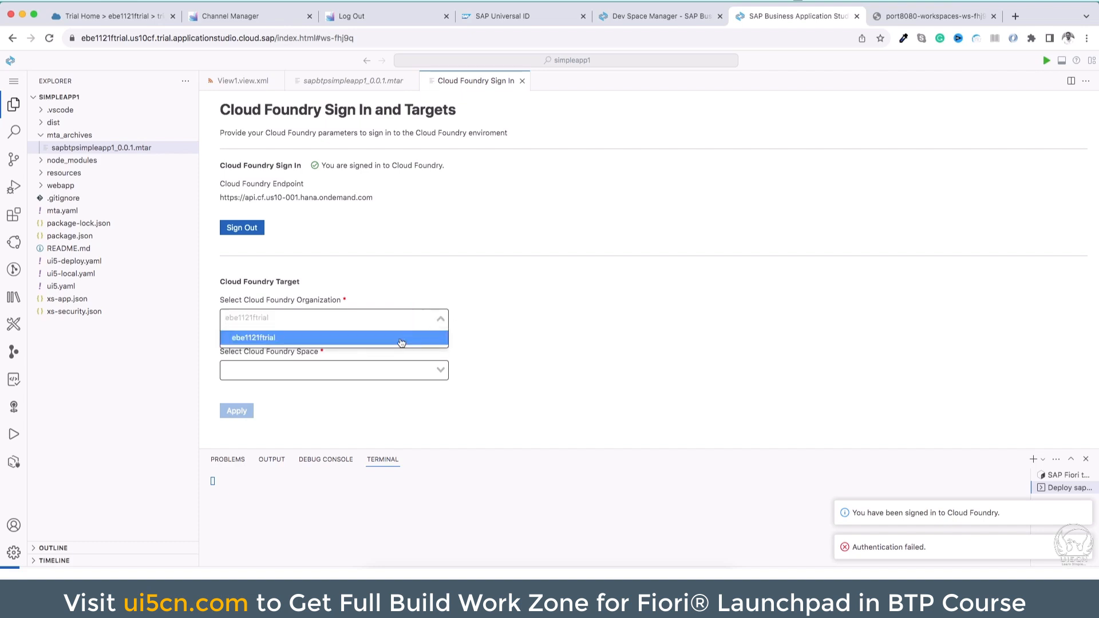
left_click(401, 340)
left_click(395, 368)
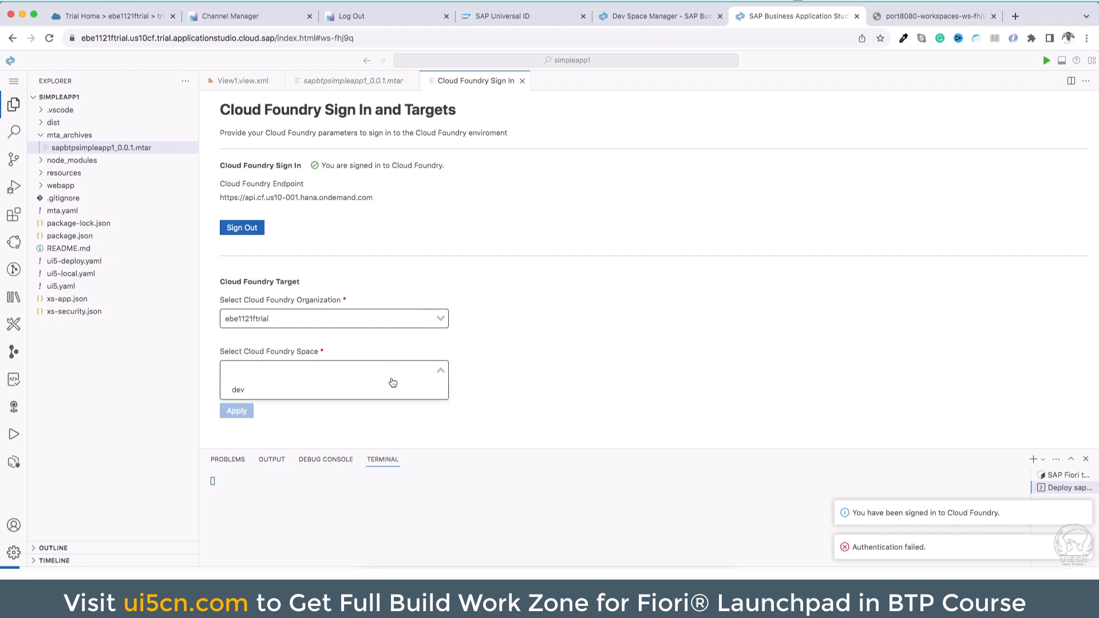
left_click(321, 388)
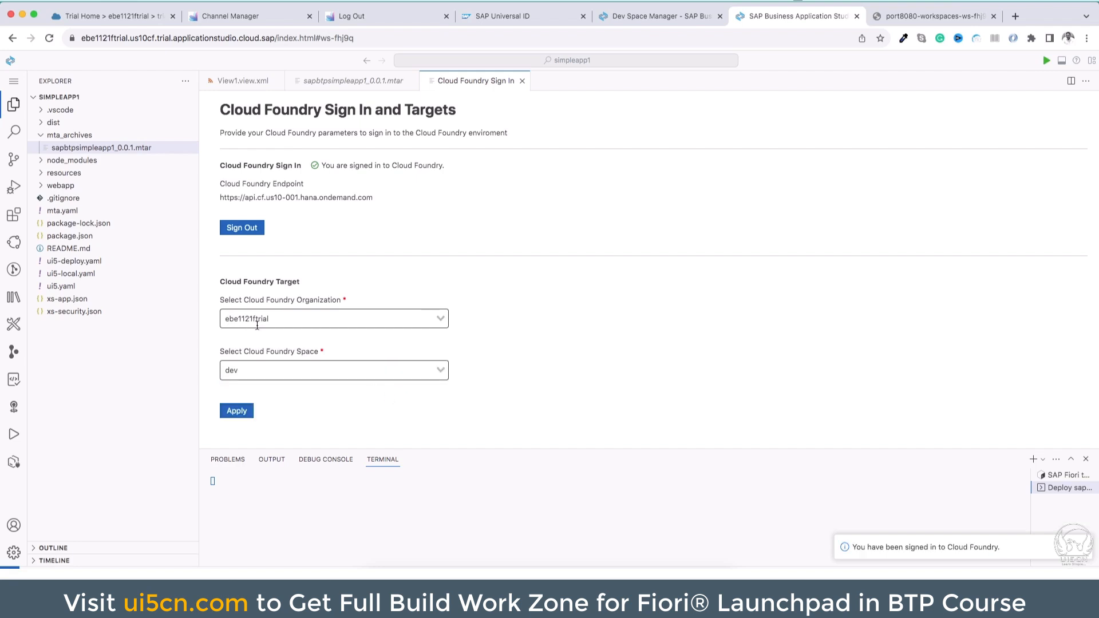
left_click(226, 318)
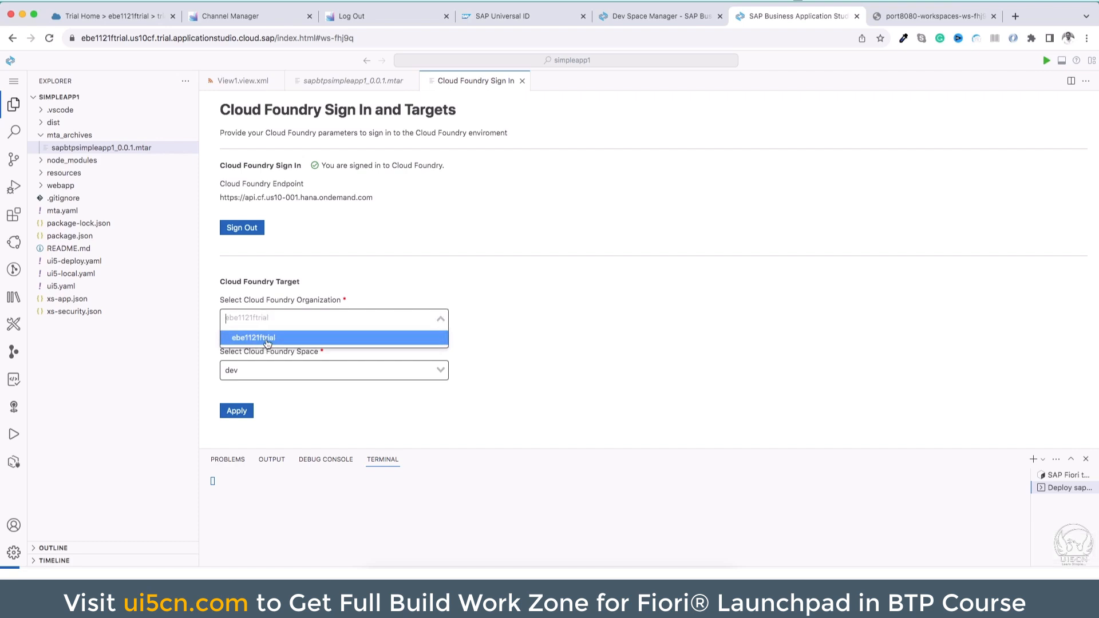
left_click(266, 341)
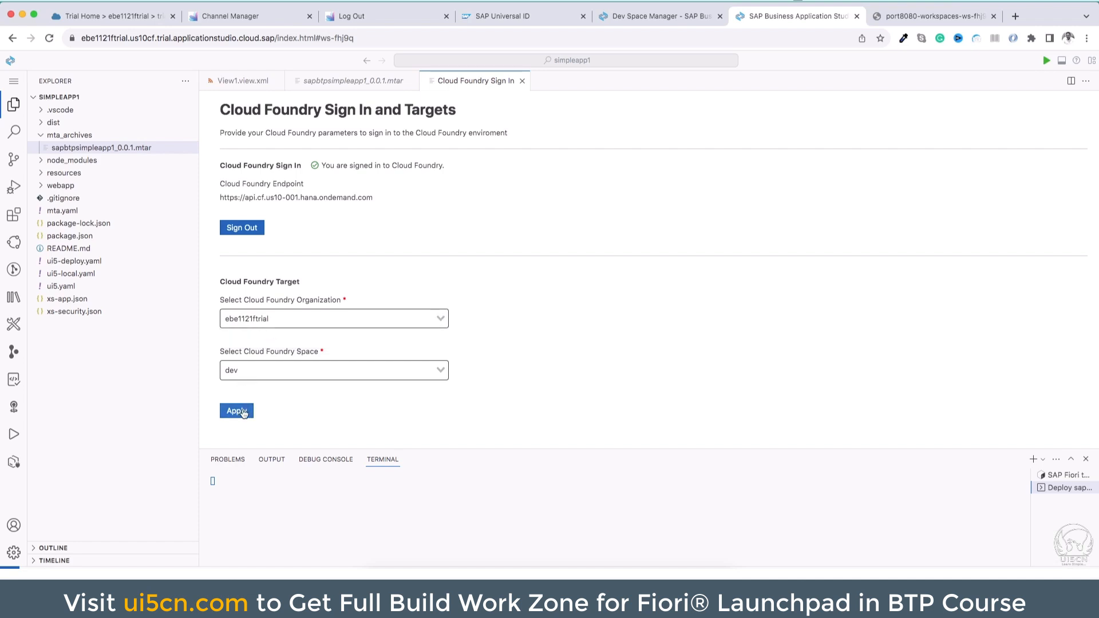
left_click(243, 412)
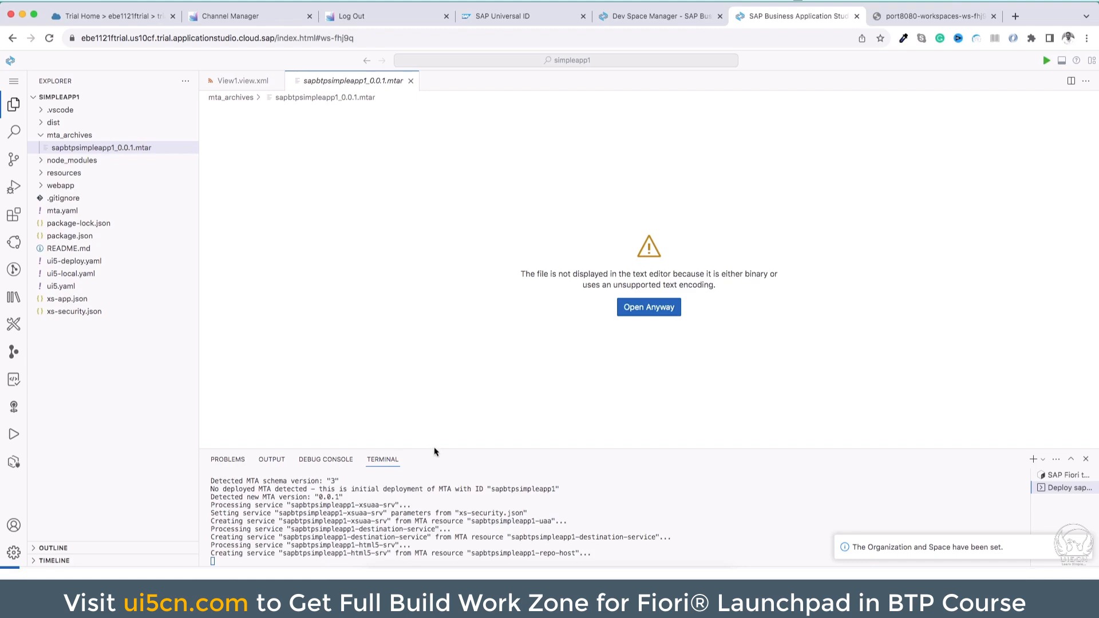
left_click_drag(434, 447, 438, 367)
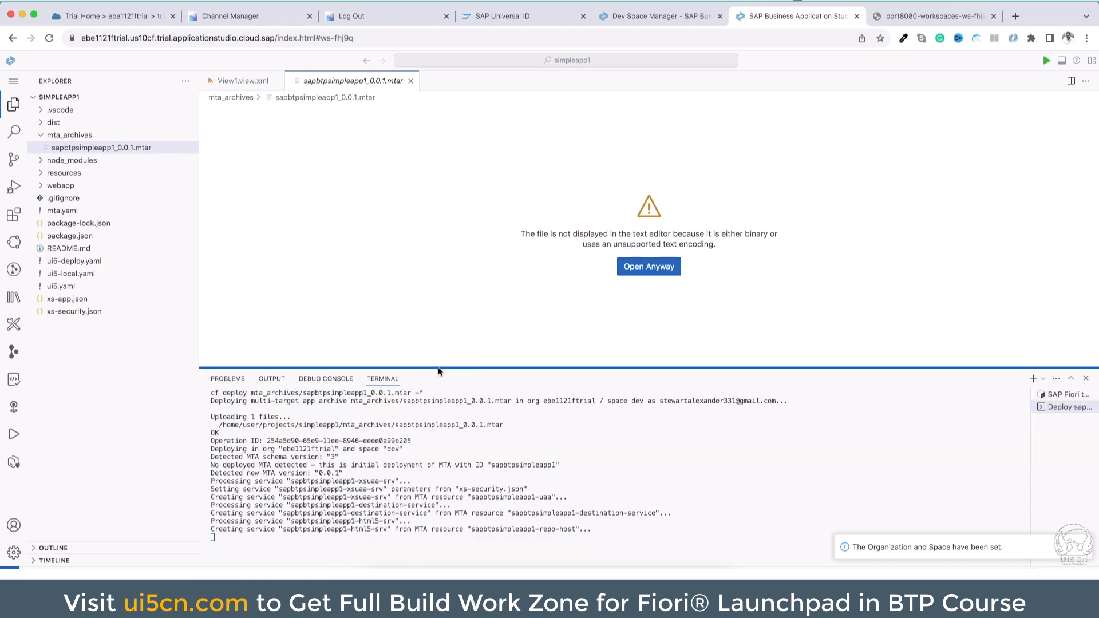
Switch to SAP BTP Cockpit and inspect the service instances in the dev space
left_click(115, 18)
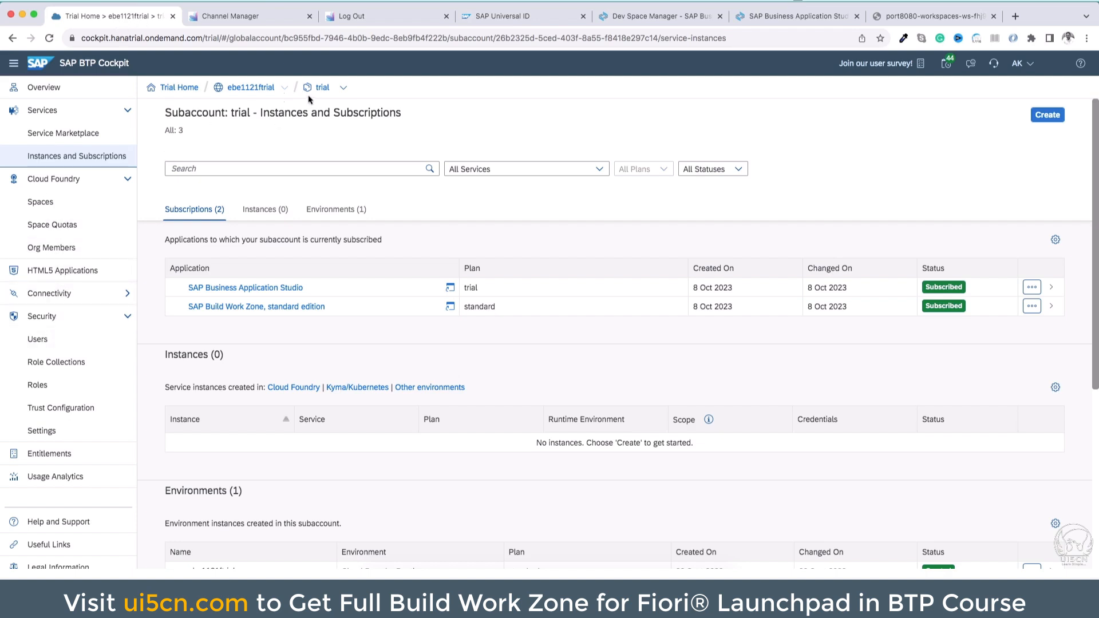
left_click(46, 204)
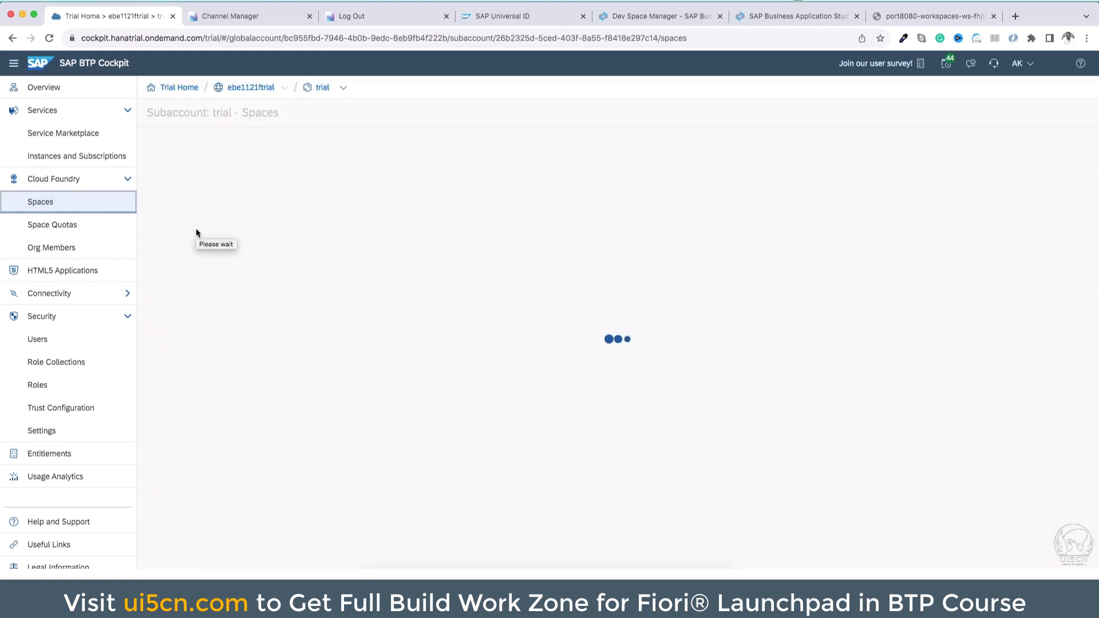
left_click(174, 209)
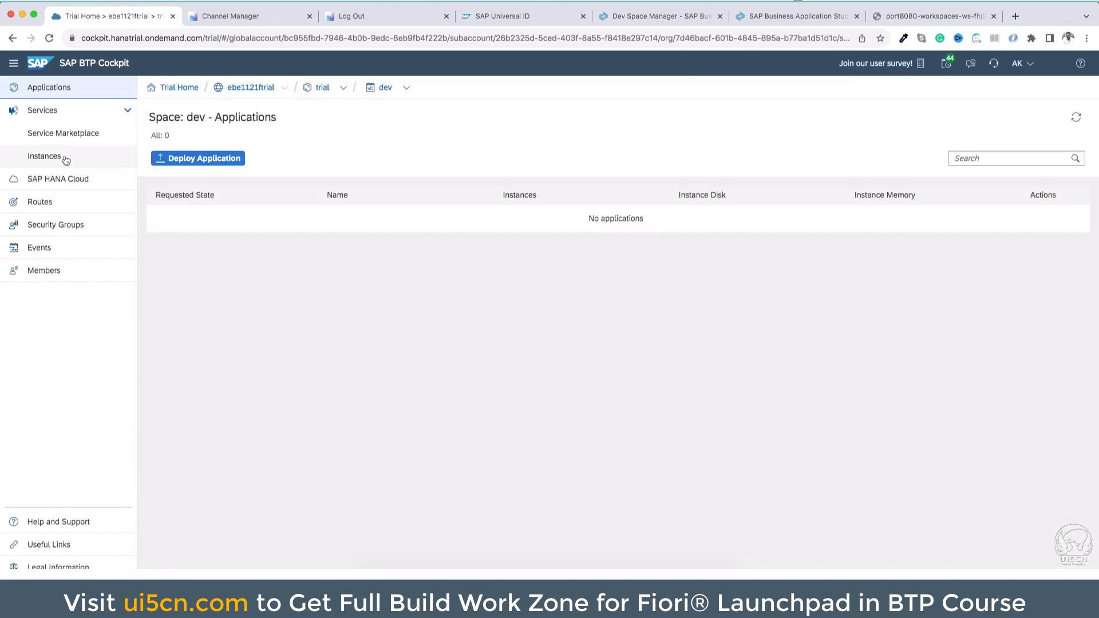
left_click(45, 156)
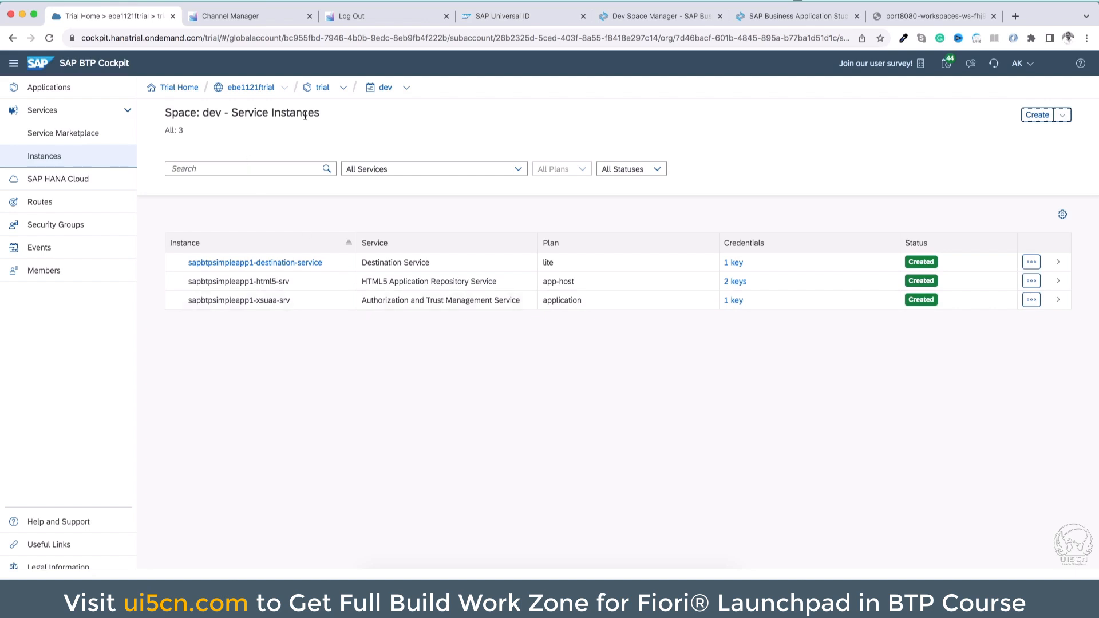
Launch sapbtpsimpleapp1 from the trial subaccount's HTML5 Applications and test its Hello World button
left_click(323, 88)
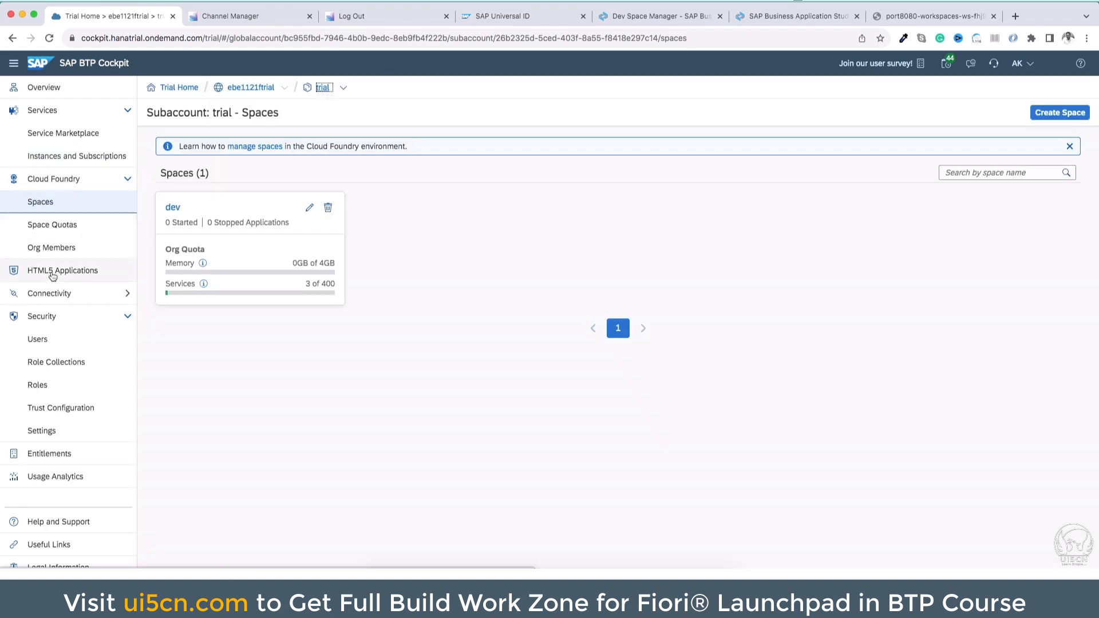
left_click(75, 270)
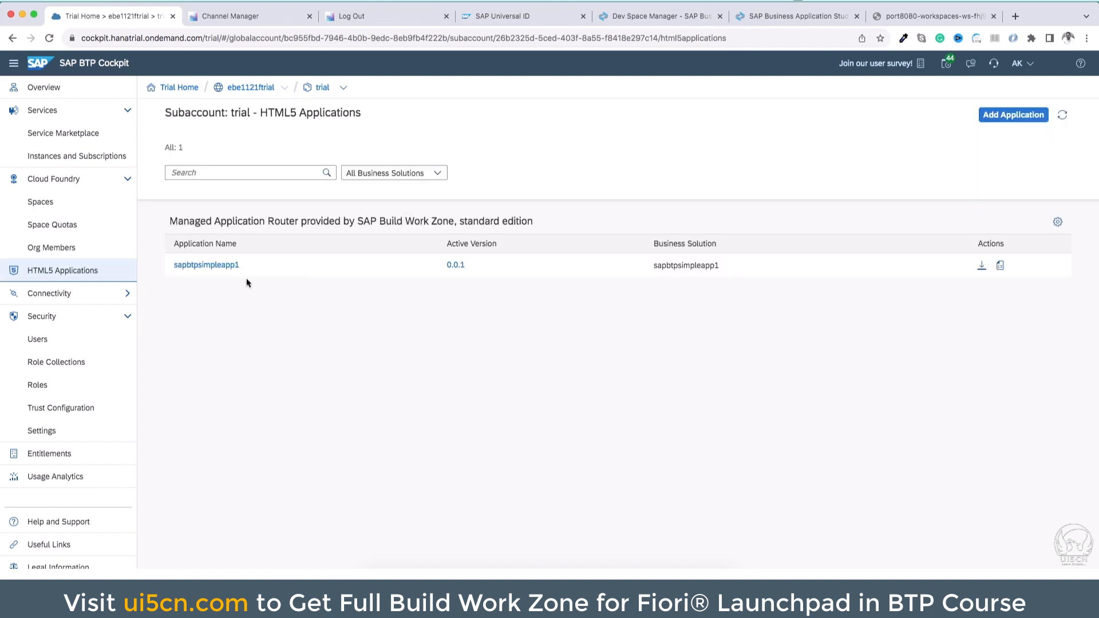
left_click(204, 267)
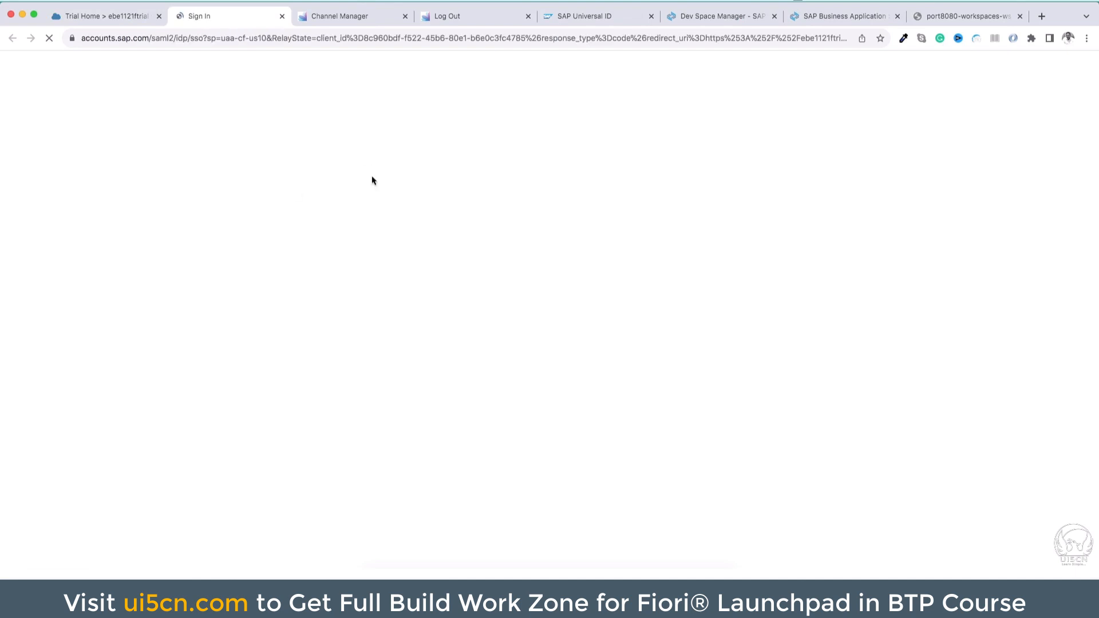
left_click(654, 455)
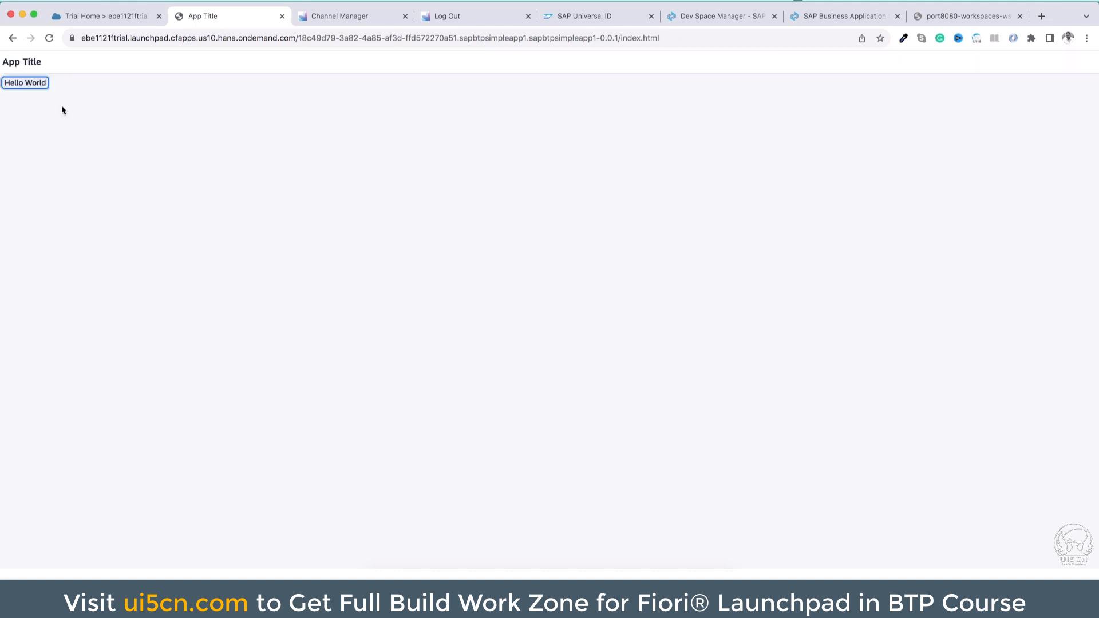
left_click(34, 85)
Switch to the signed-out SAP Build Work Zone Site Manager and reload it to restore the session
left_click(111, 15)
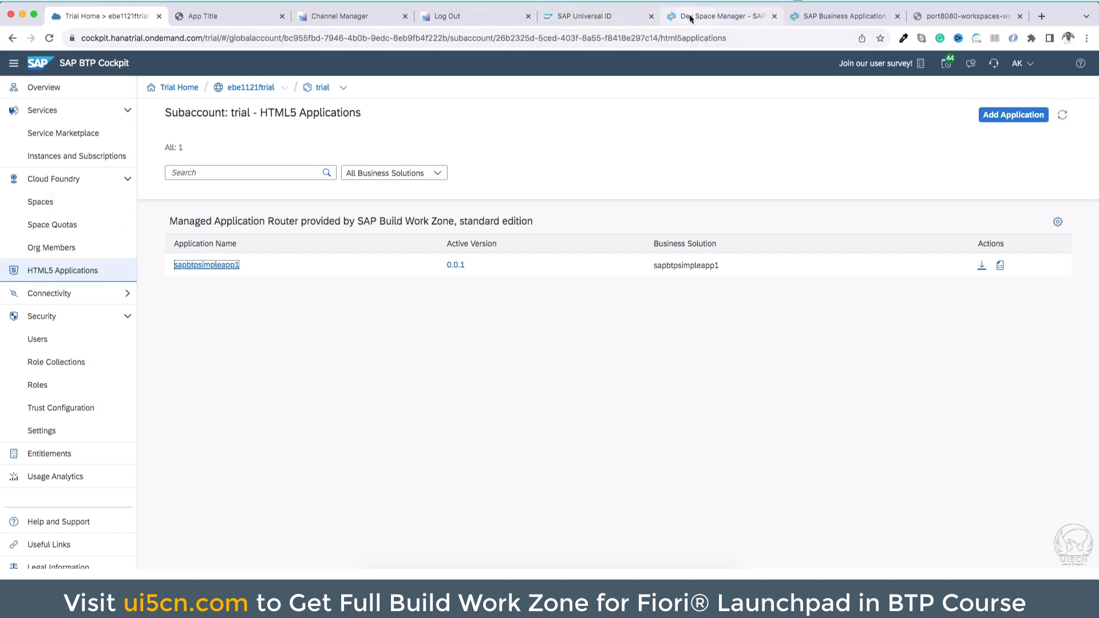
left_click(385, 24)
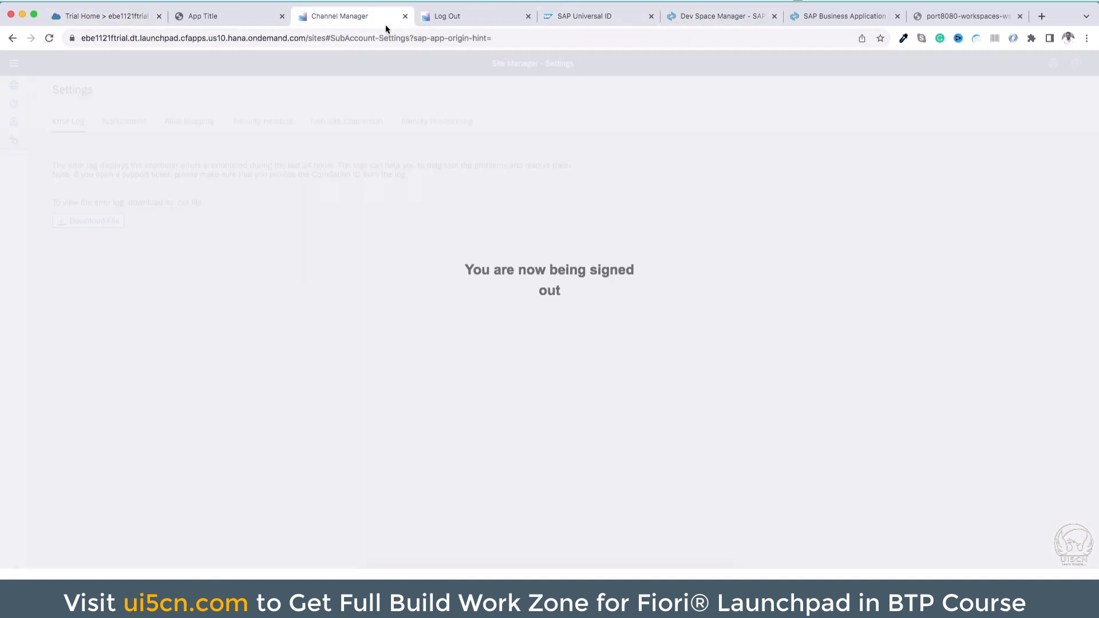
left_click(429, 36)
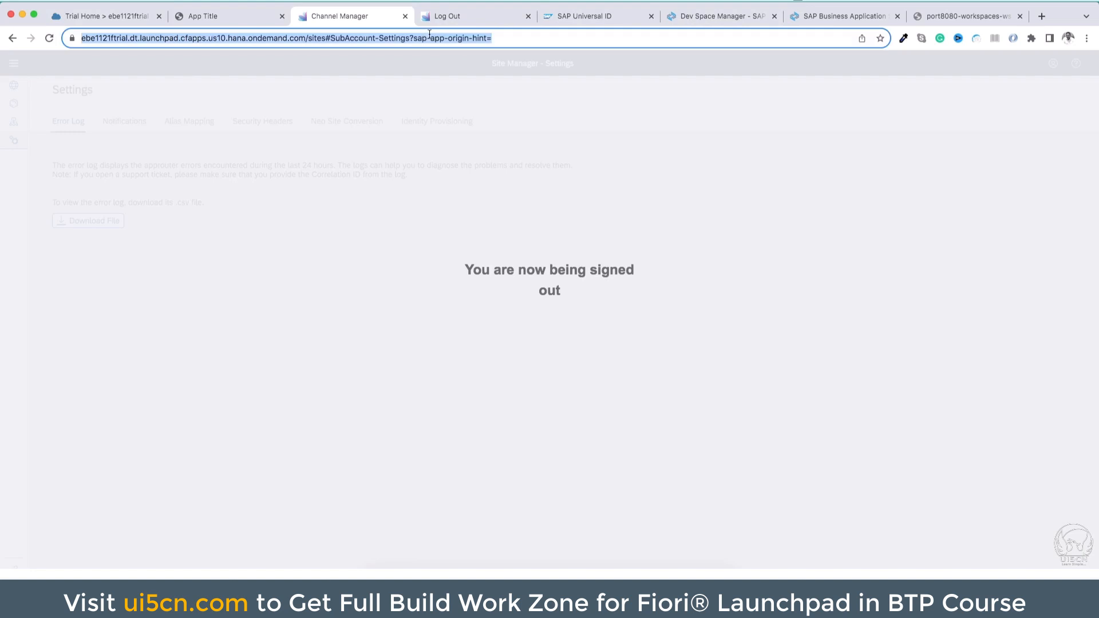
key("Return")
left_click(494, 22)
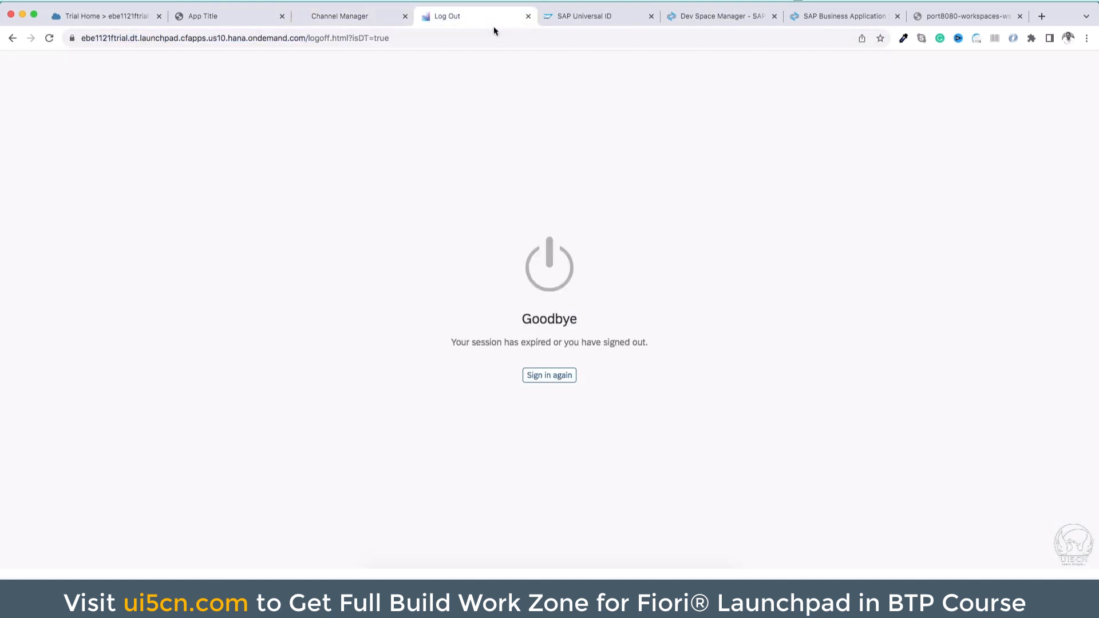
left_click(366, 15)
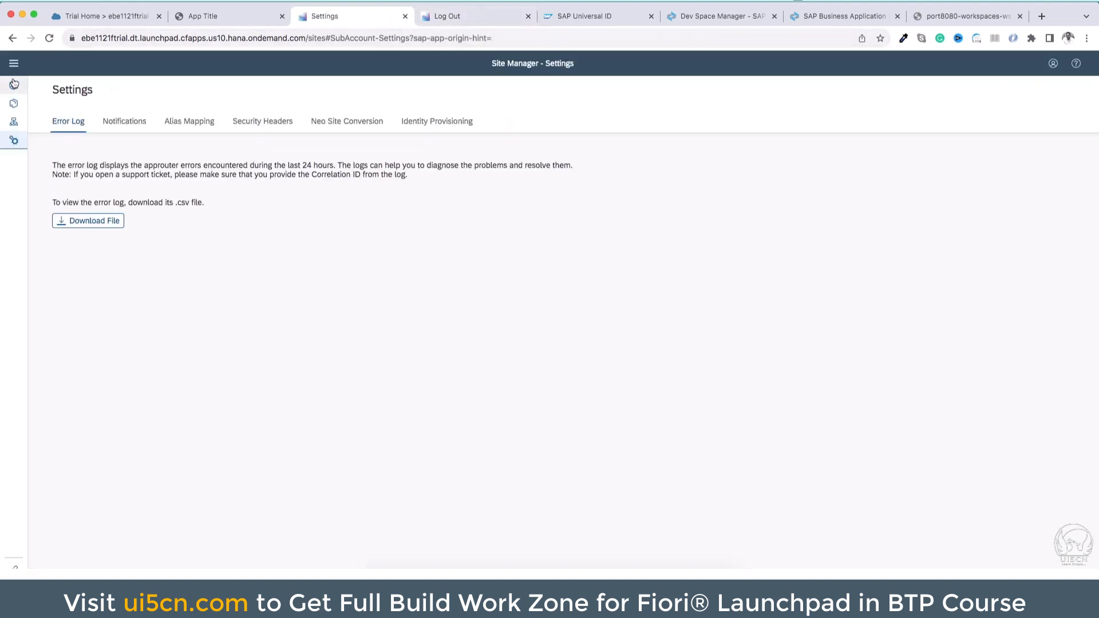
Review the Site Manager's content channels, content items and the Fiori Sample Site in the site directory
left_click(13, 121)
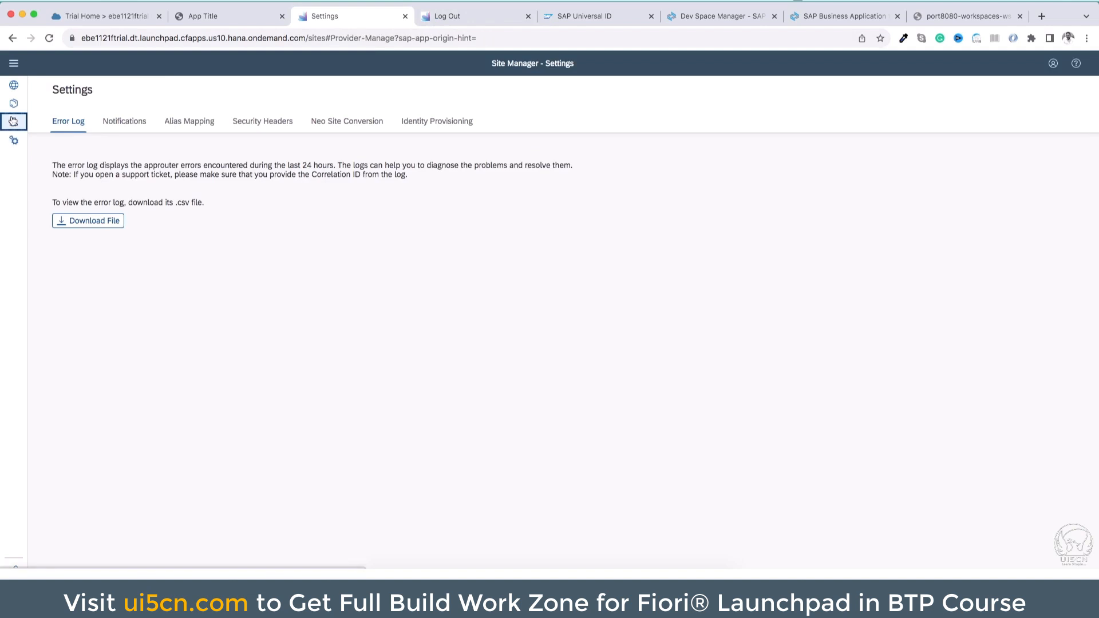
left_click(15, 65)
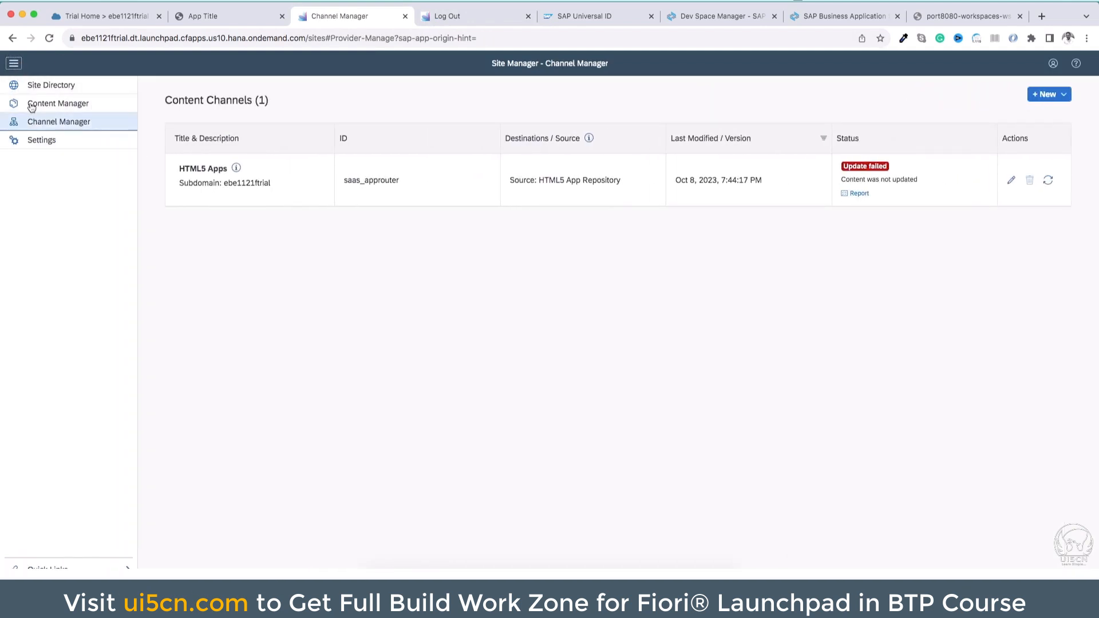
left_click(77, 108)
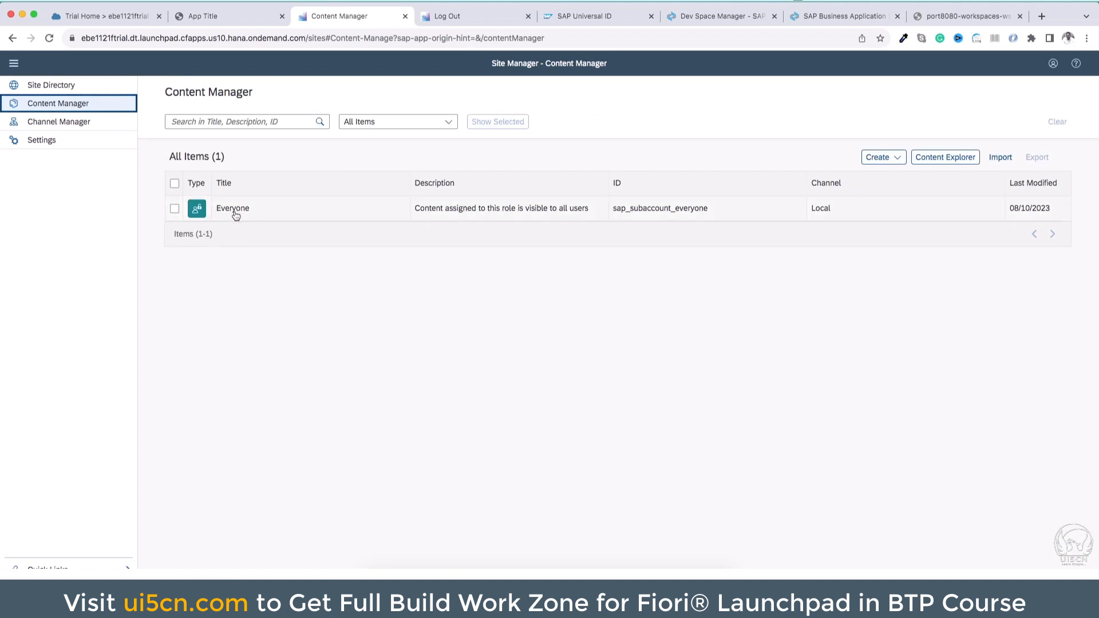
left_click(95, 90)
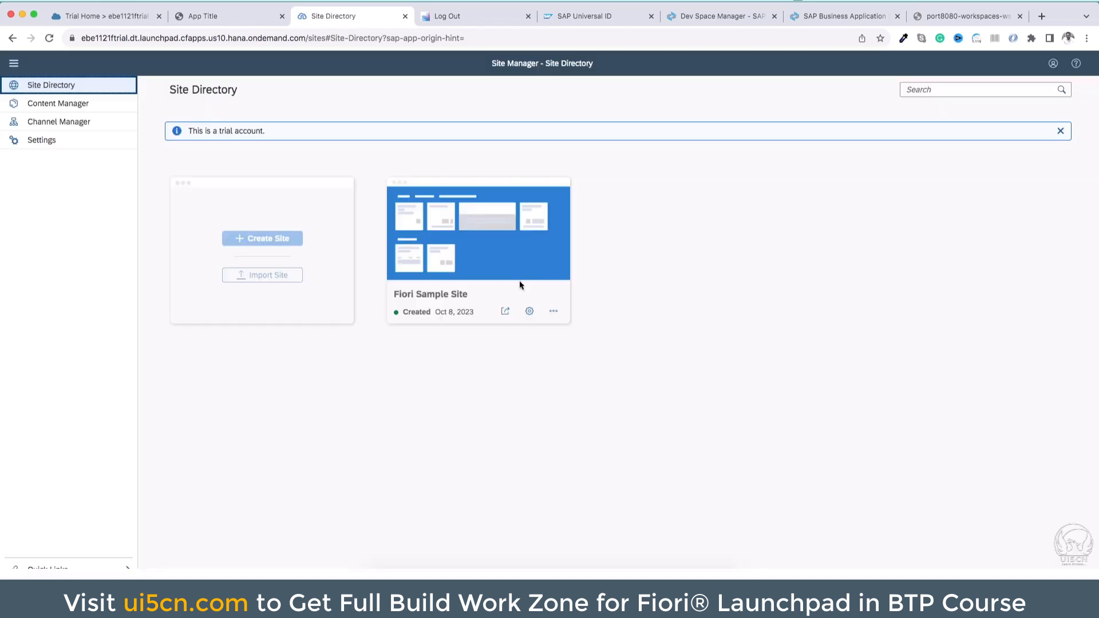
triple_click(429, 297)
Refresh the content of the HTML5 Apps channel in Channel Manager
left_click(68, 122)
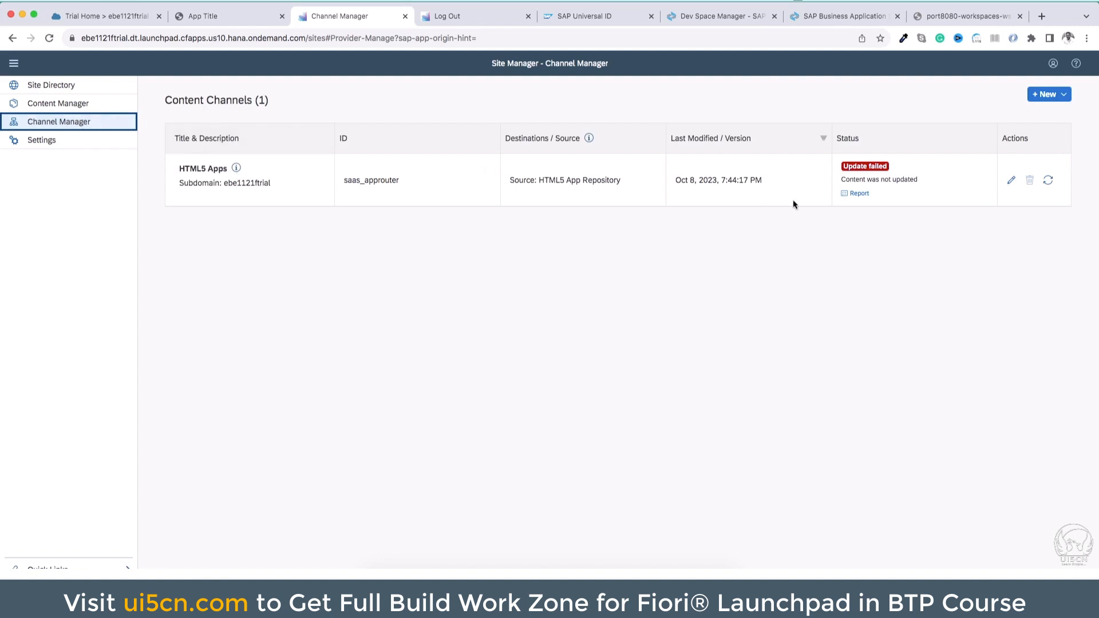
left_click_drag(165, 100, 254, 101)
left_click(1048, 180)
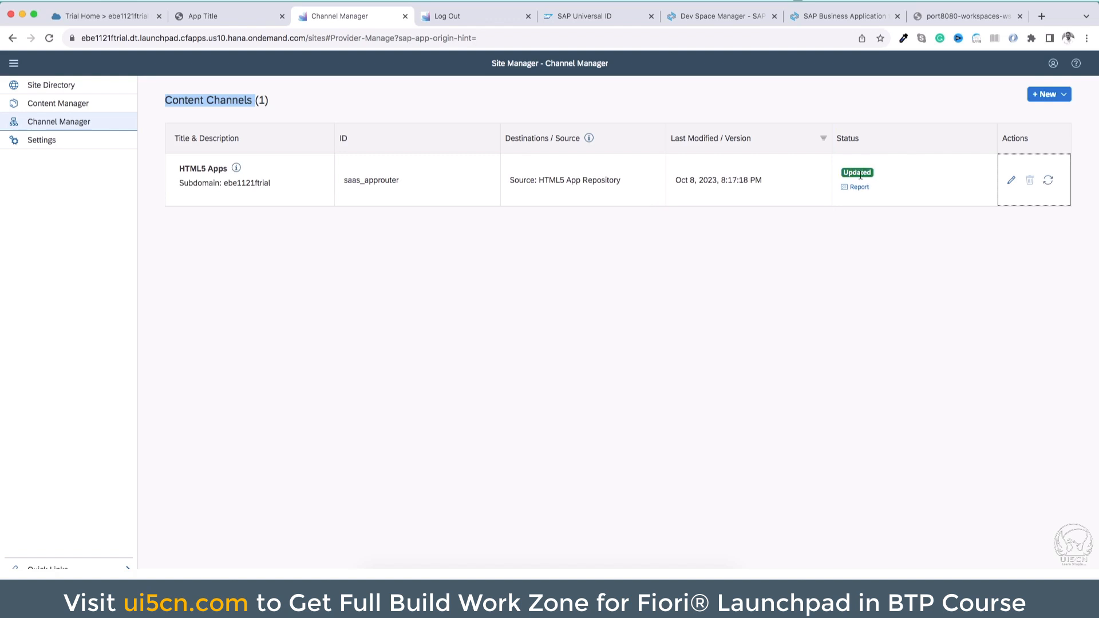
Add the App Title app from the HTML5 Apps channel to the subaccount's content with Content Explorer
left_click(58, 106)
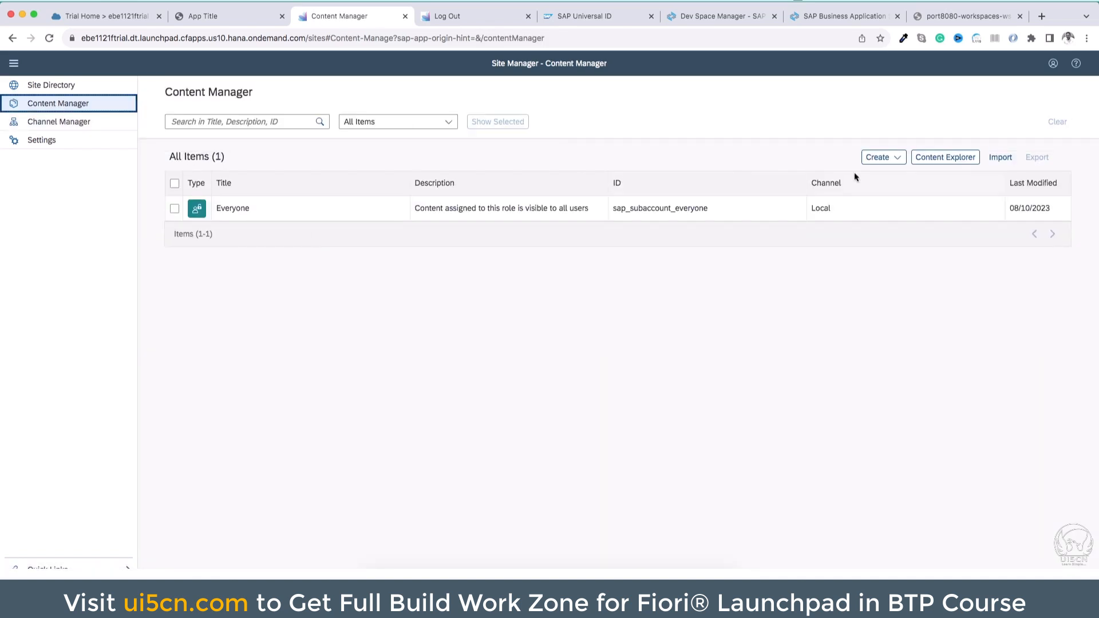
left_click(947, 161)
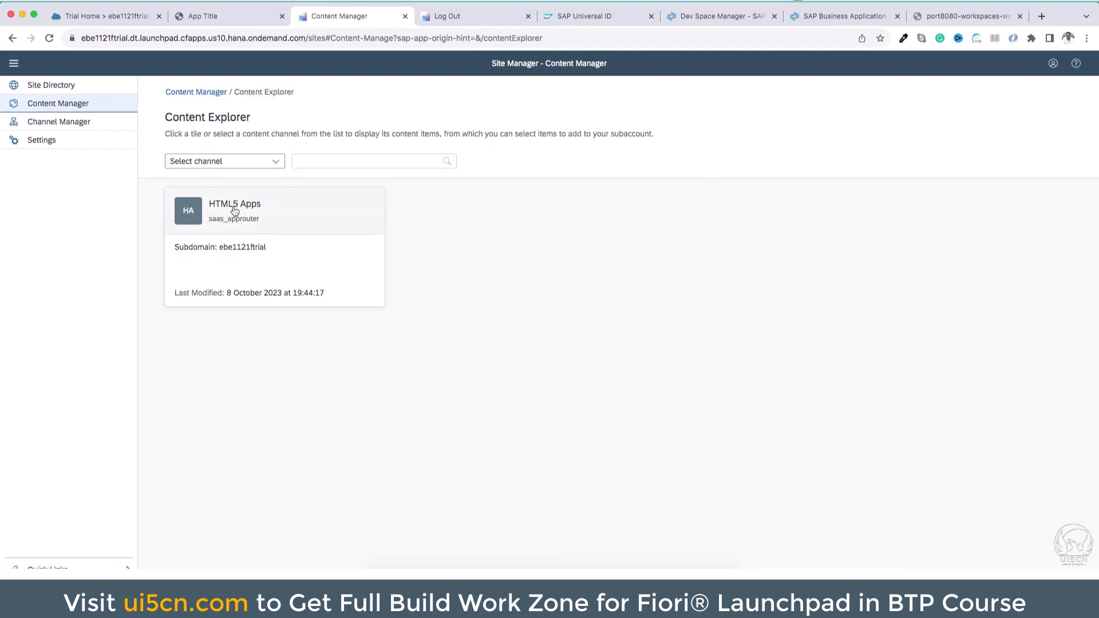
left_click(235, 209)
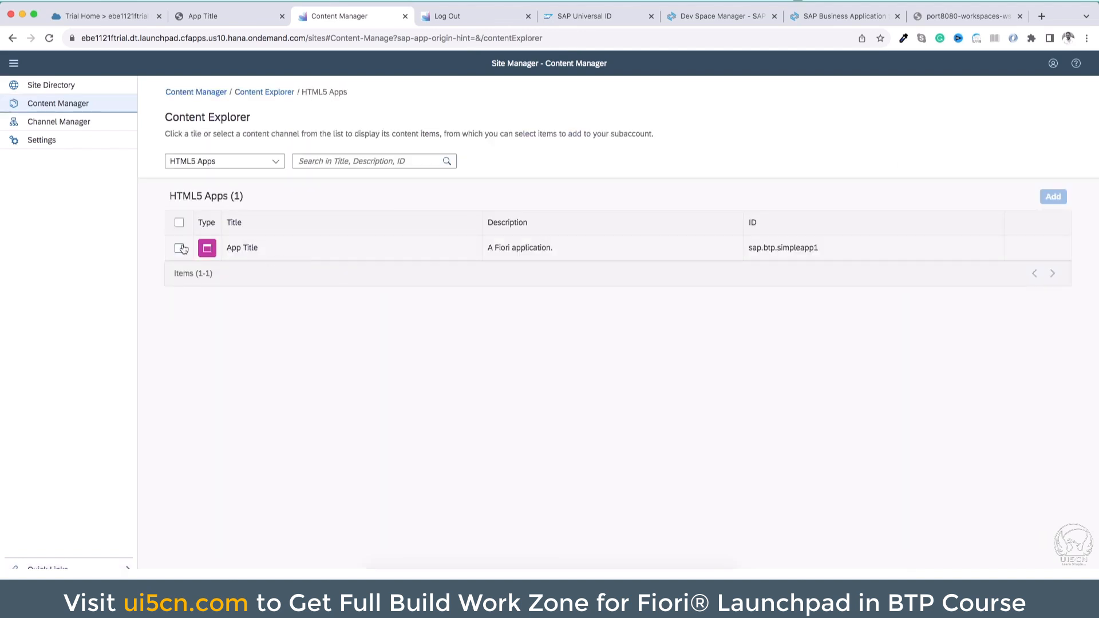
left_click(180, 249)
left_click(1048, 200)
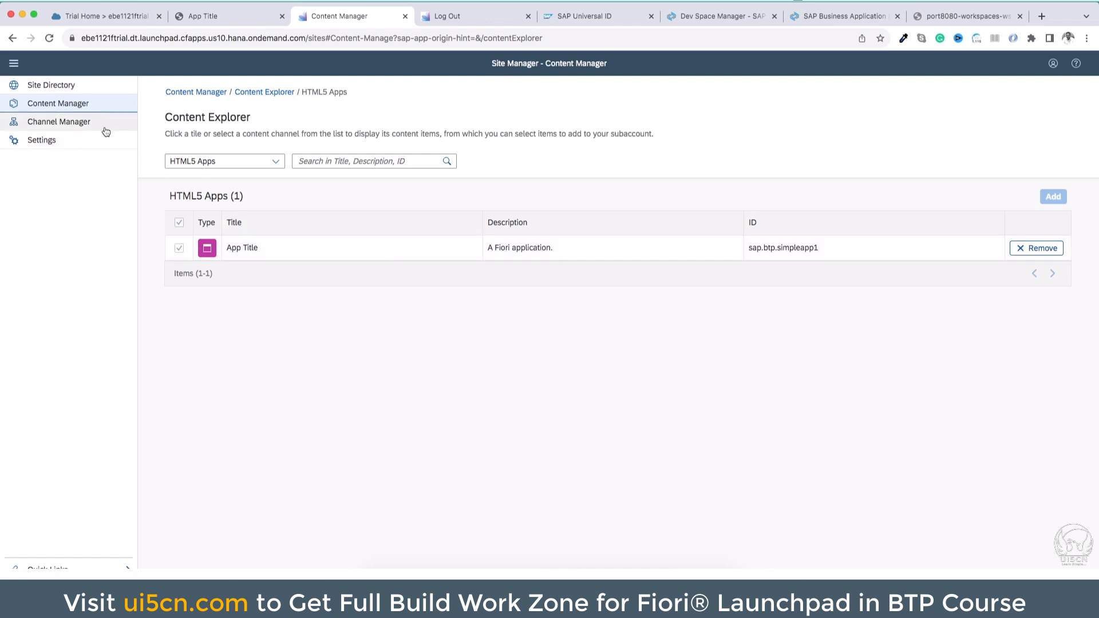
Create a group titled Simple Group 1 in Content Manager, assign the App Title app to it, and save
left_click(99, 104)
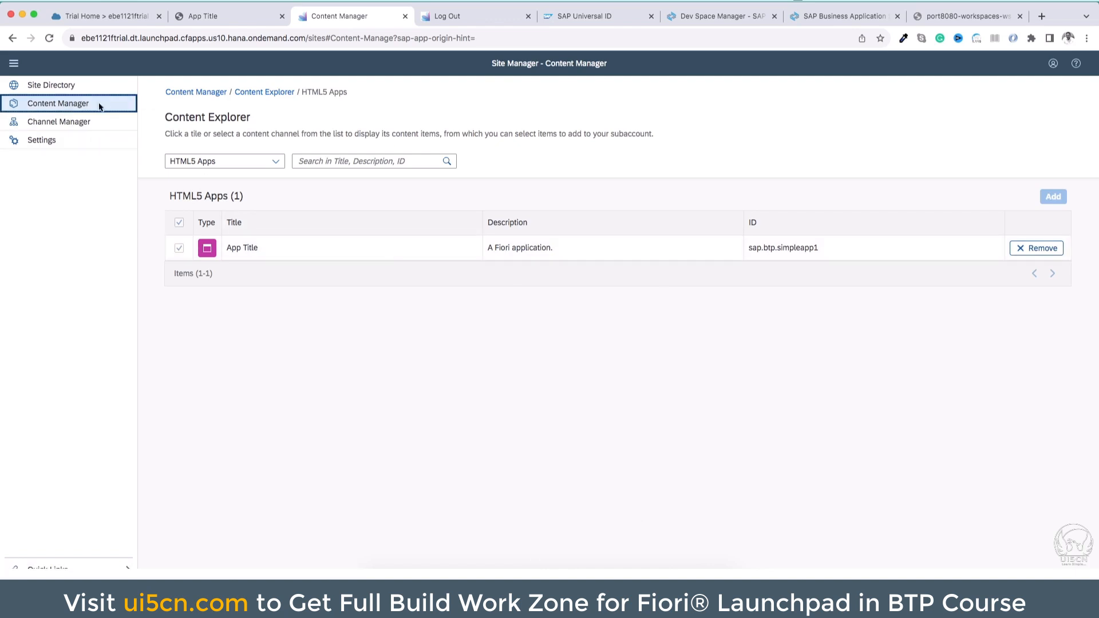
left_click(211, 93)
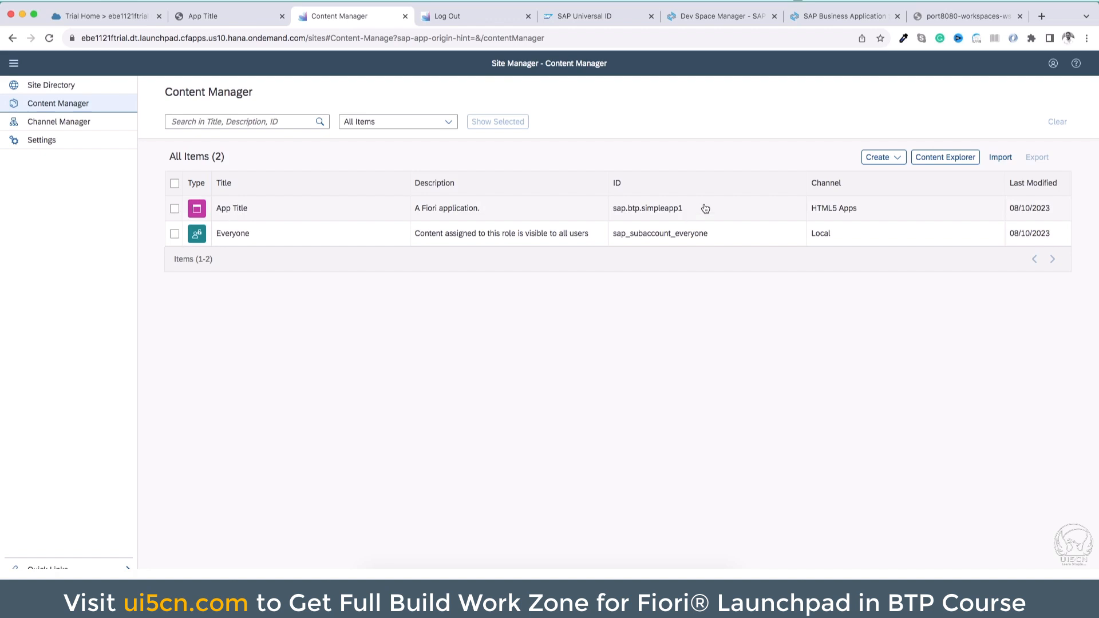
left_click(896, 158)
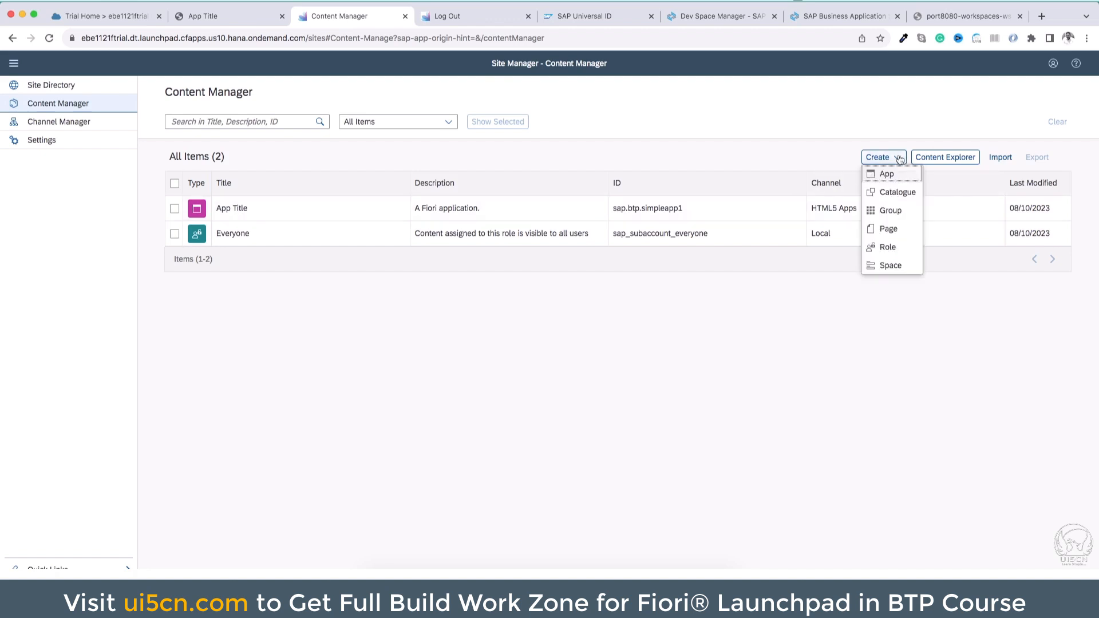
left_click(890, 211)
left_click(258, 133)
type("Simple Group 1")
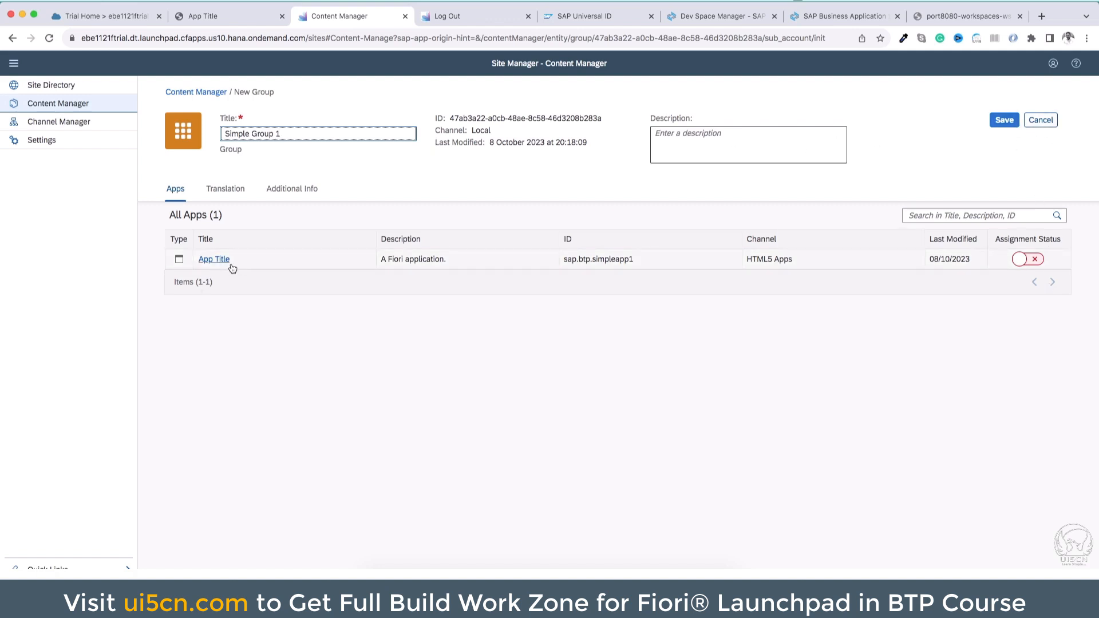
left_click(1022, 261)
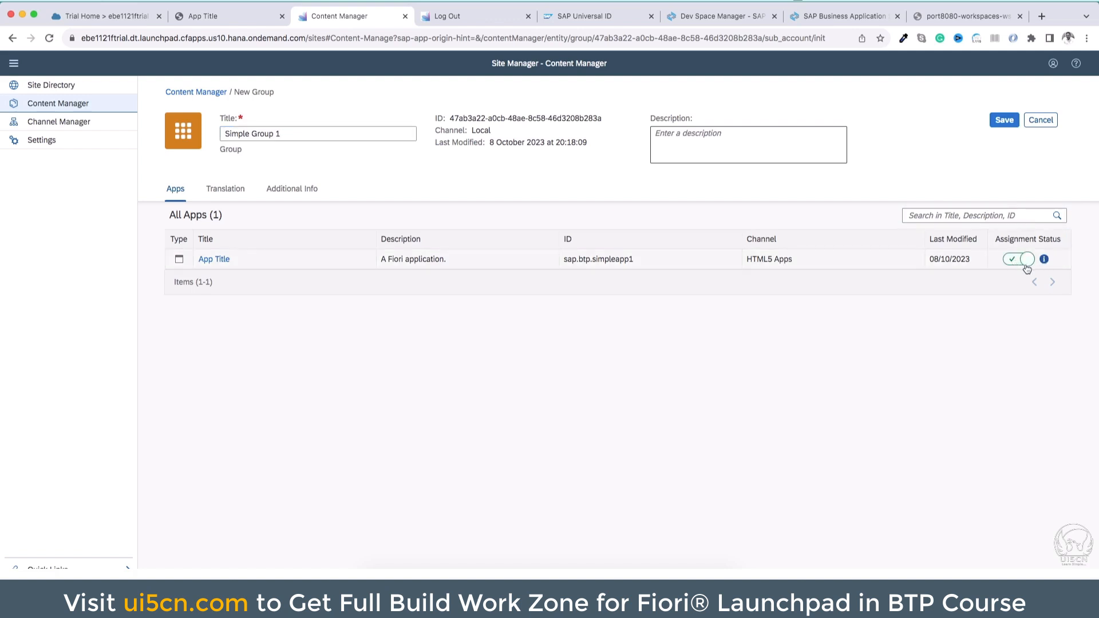
left_click(1005, 123)
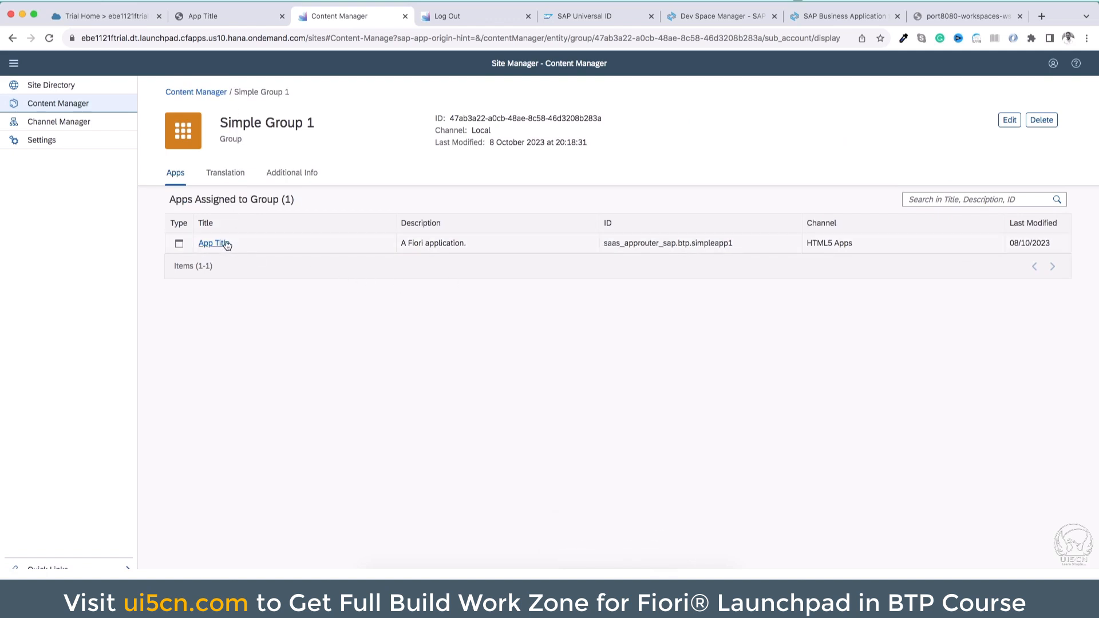
Review the apps assigned to Simple Group 1 and the HTML5 Apps content channel
left_click(211, 99)
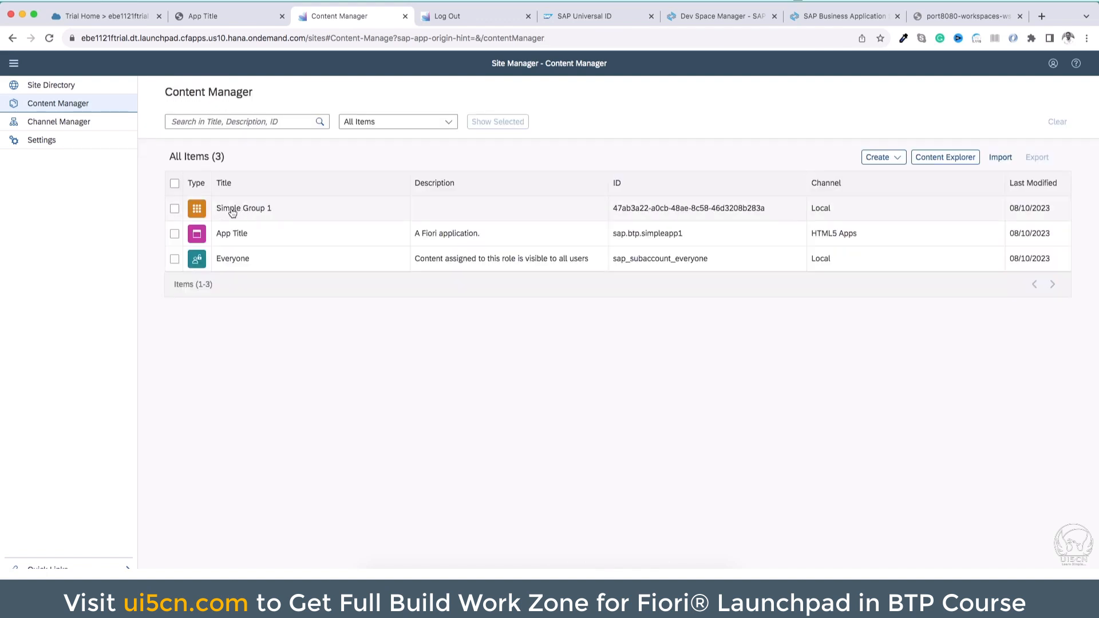
left_click(265, 211)
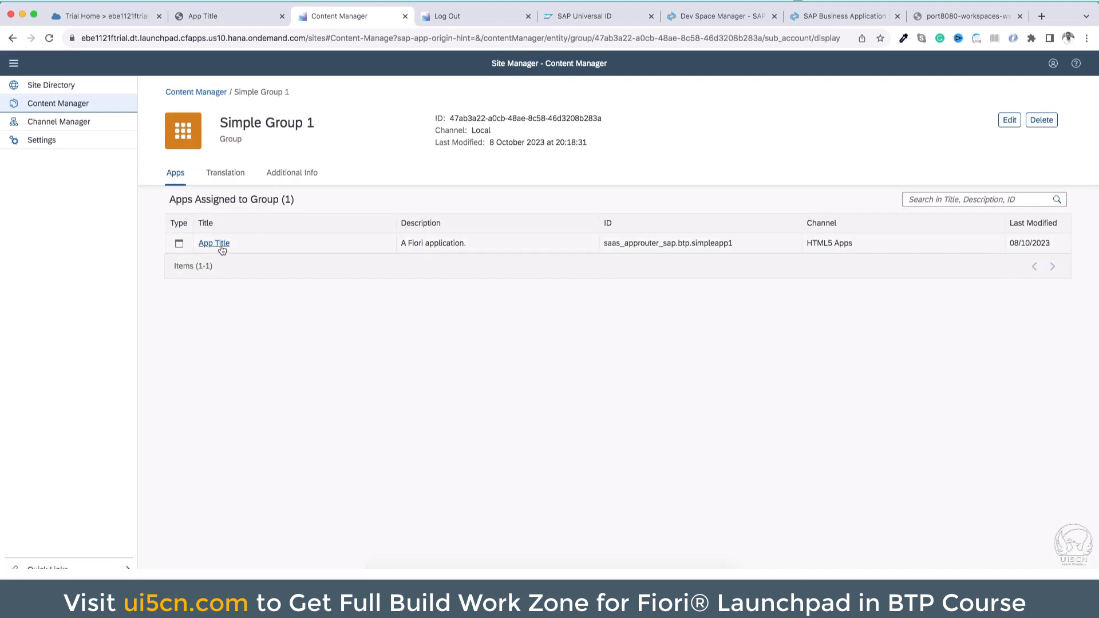
left_click(197, 92)
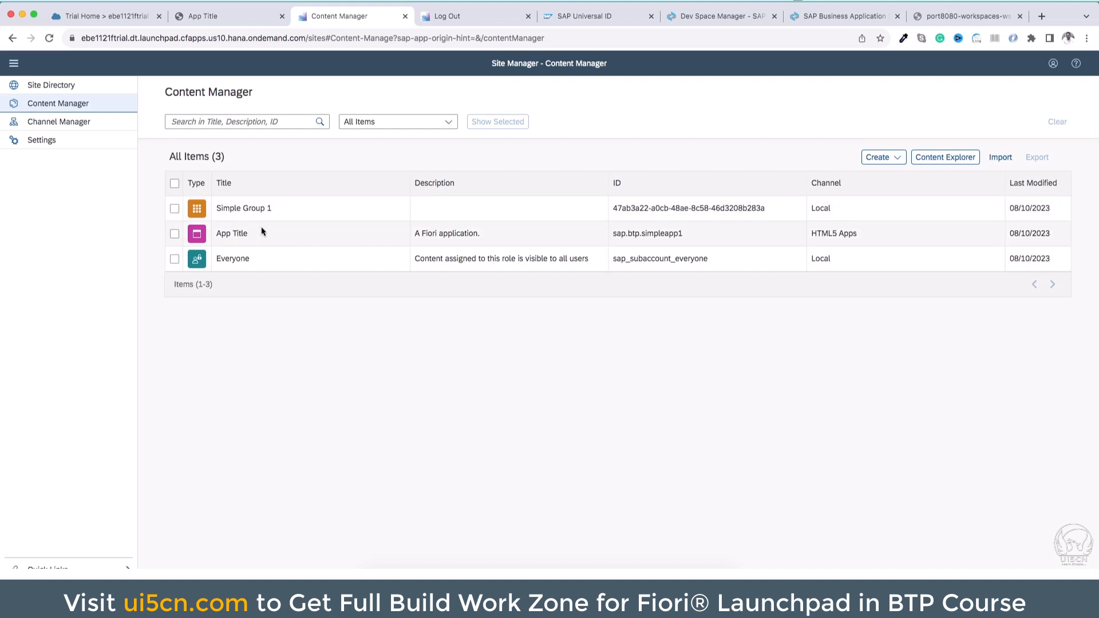
left_click(59, 121)
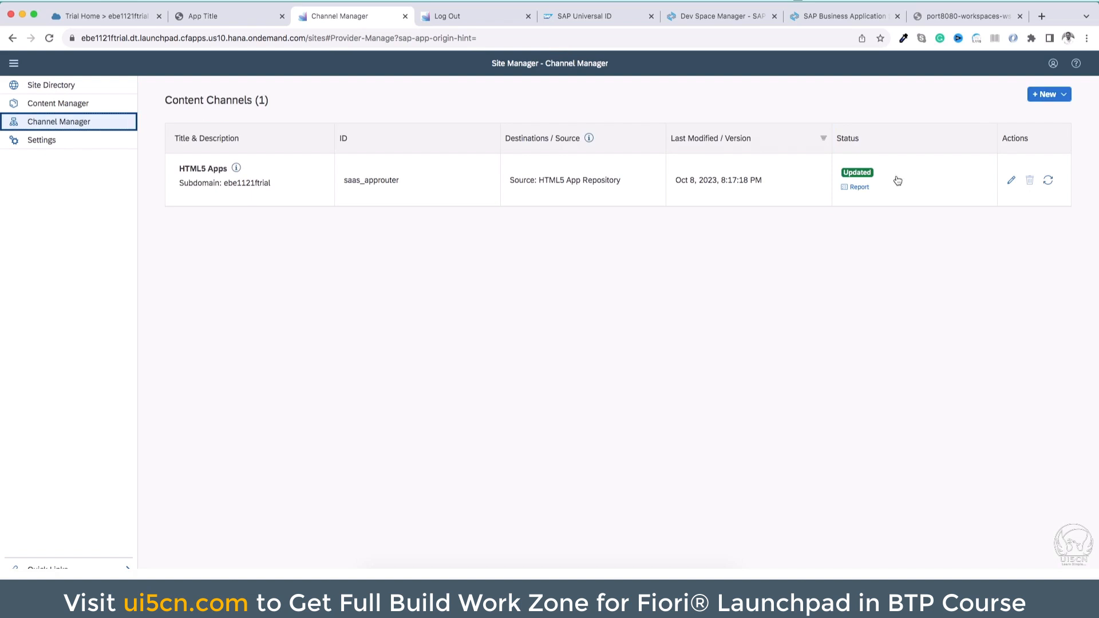
Assign the App Title app to the Everyone role in Content Manager and save the role
left_click(58, 103)
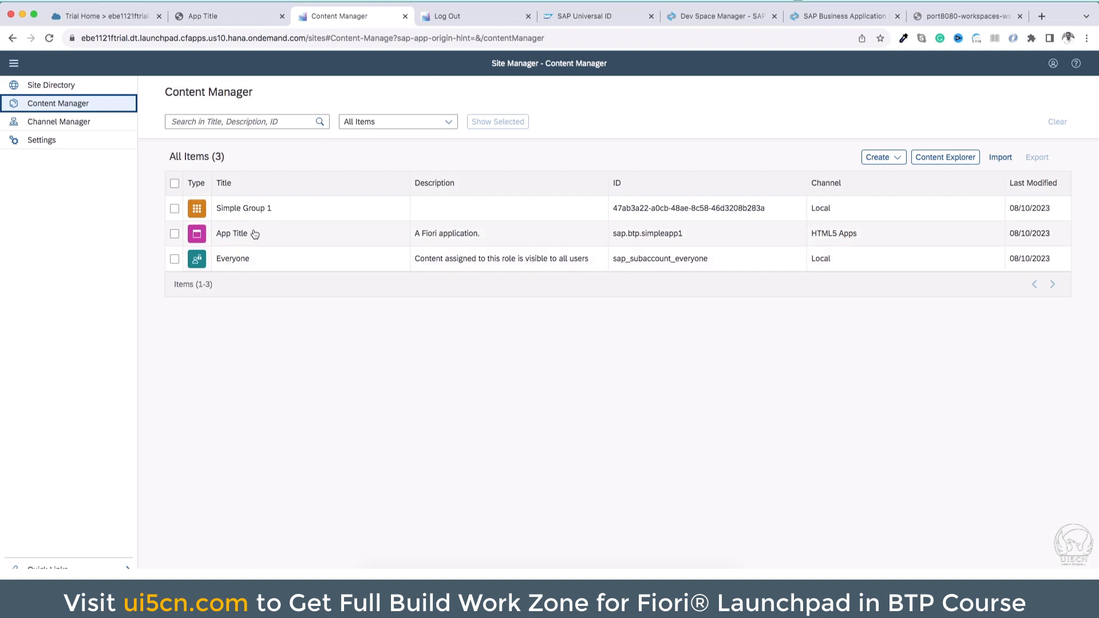
left_click(229, 258)
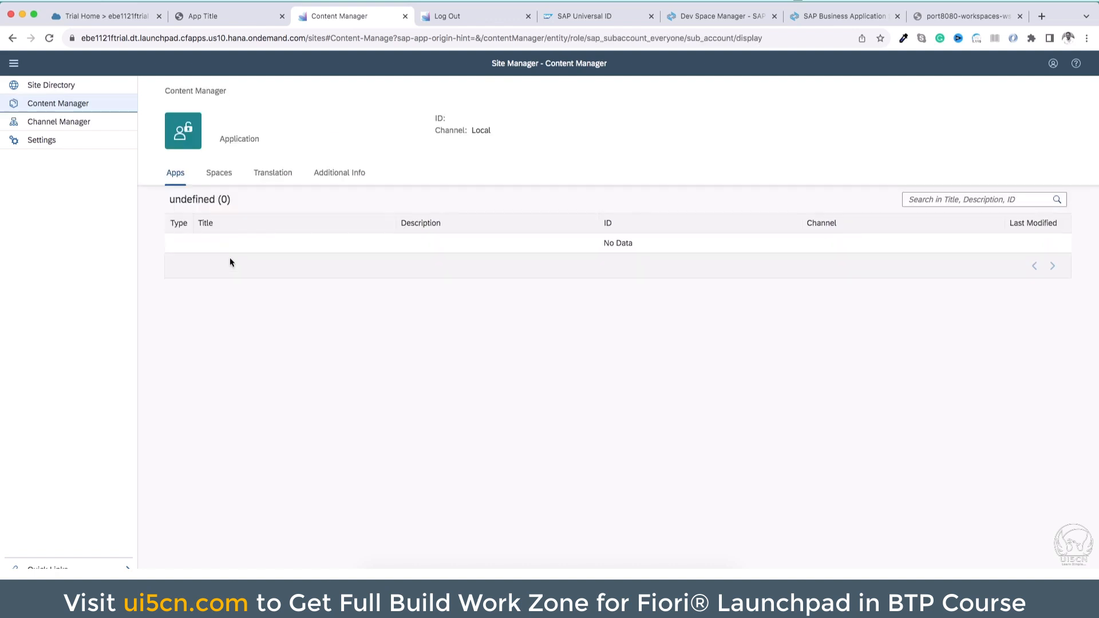
double_click(254, 125)
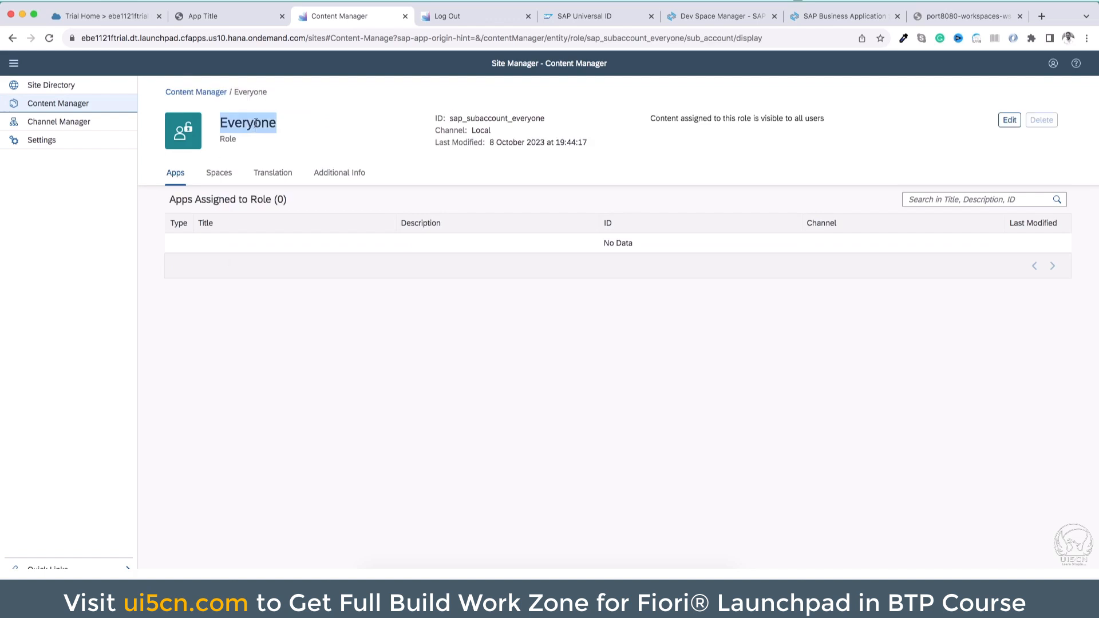
left_click(1010, 122)
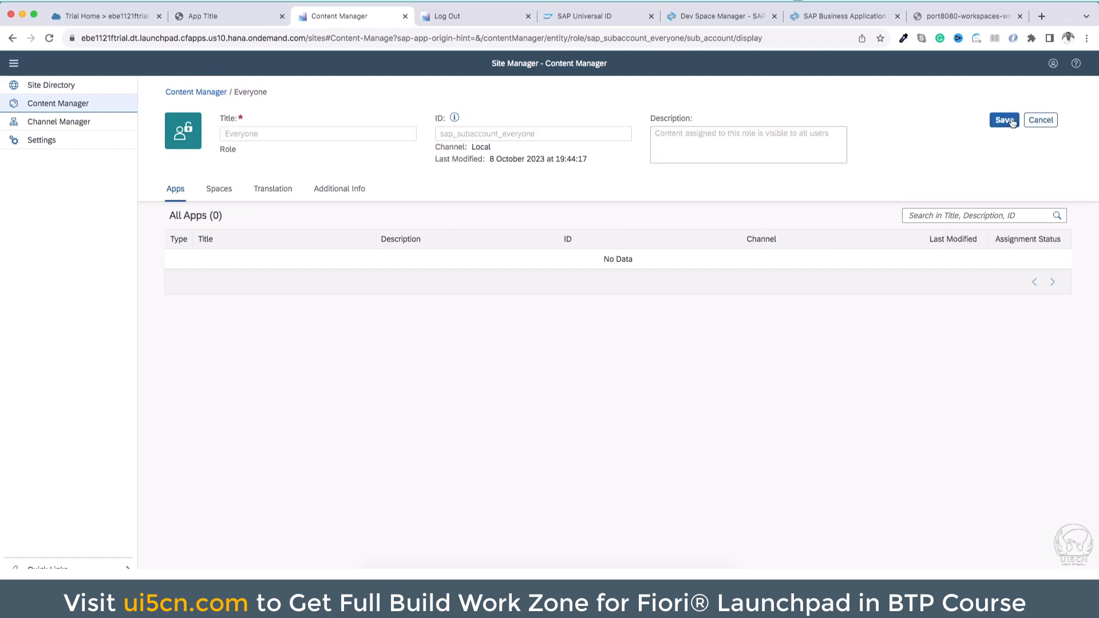
left_click(1032, 260)
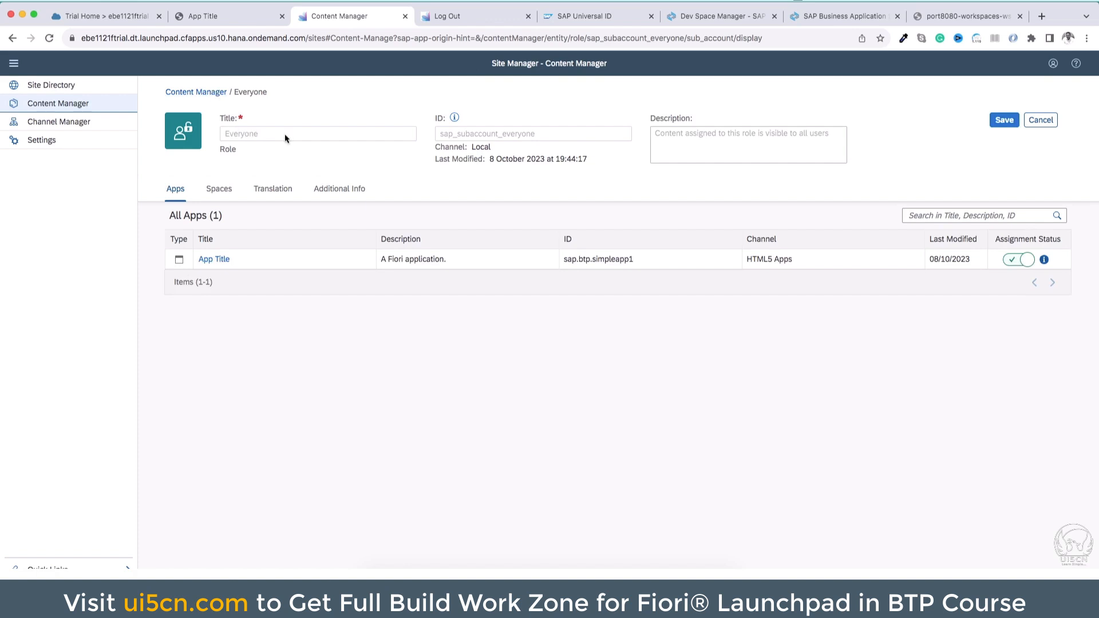
left_click(1004, 120)
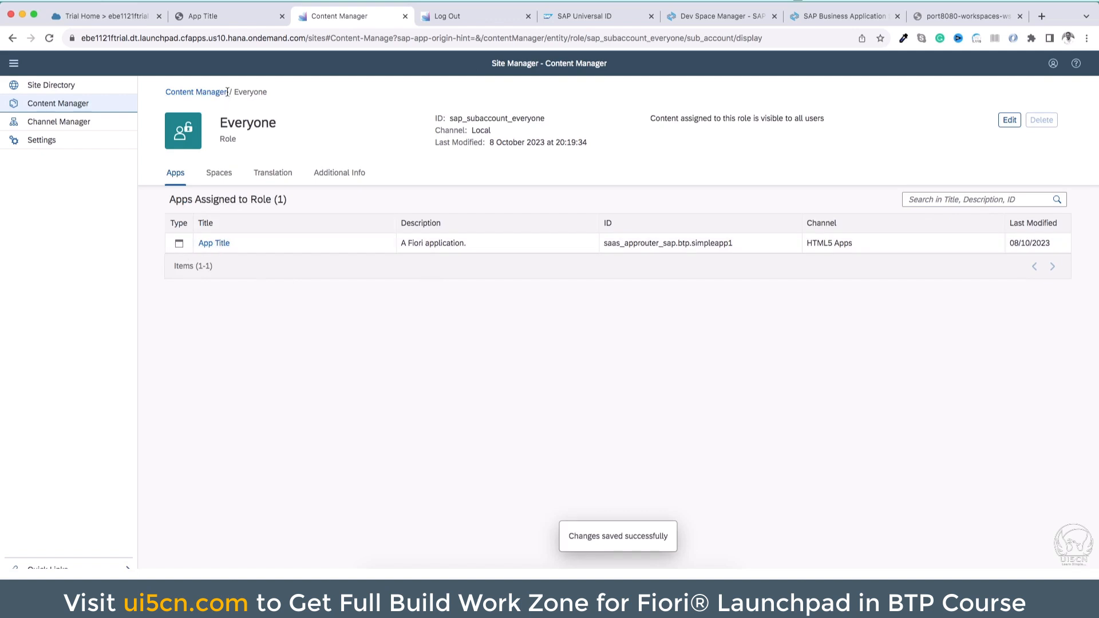
Examine the Everyone role's translation texts and its description
double_click(263, 117)
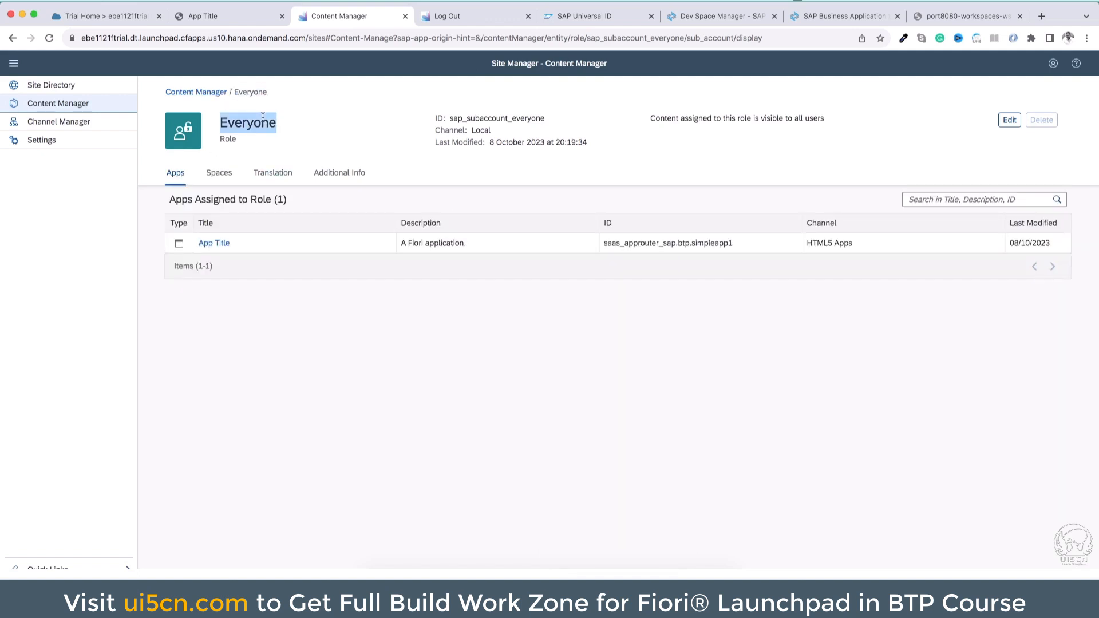
left_click(278, 175)
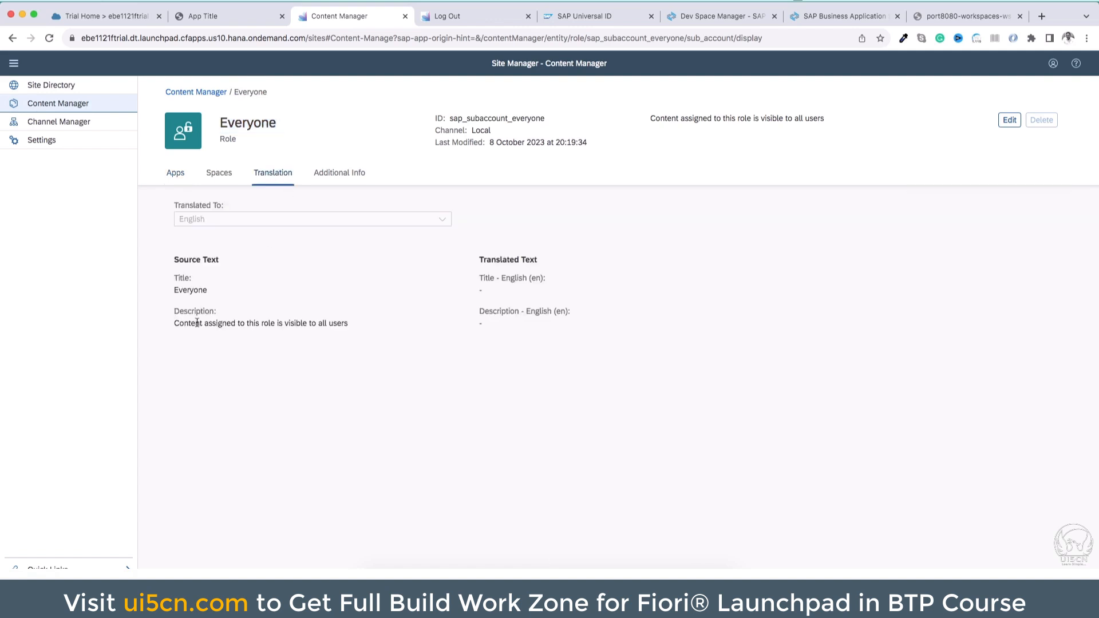
left_click_drag(175, 325, 349, 324)
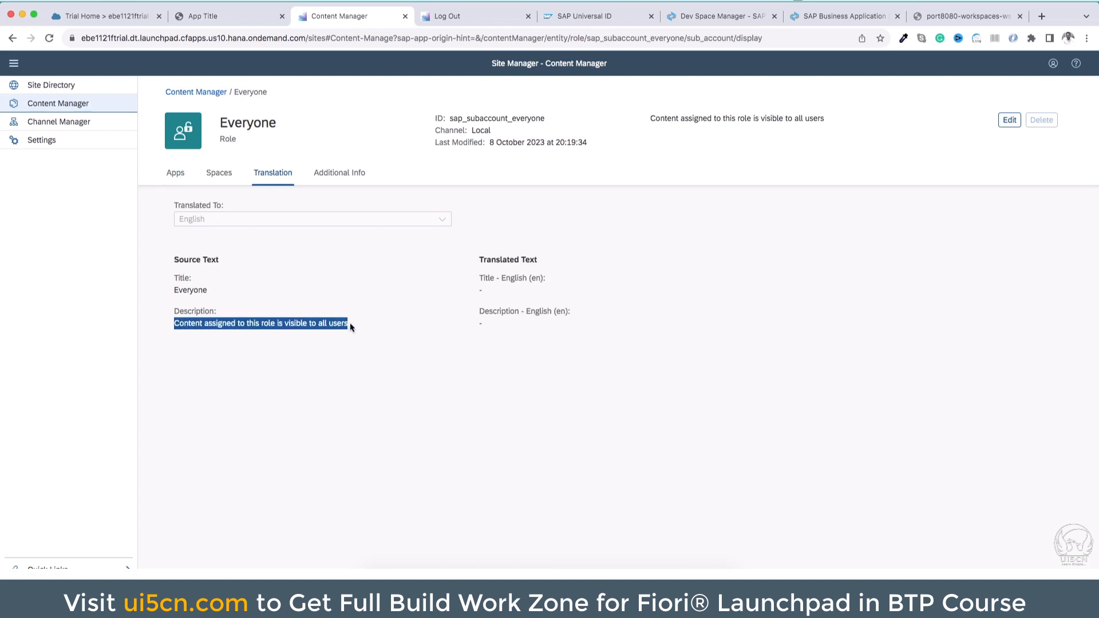
left_click(175, 173)
Open the Fiori Sample Site from the site directory, launch Simple App 1, and return to the site's home page
left_click(84, 90)
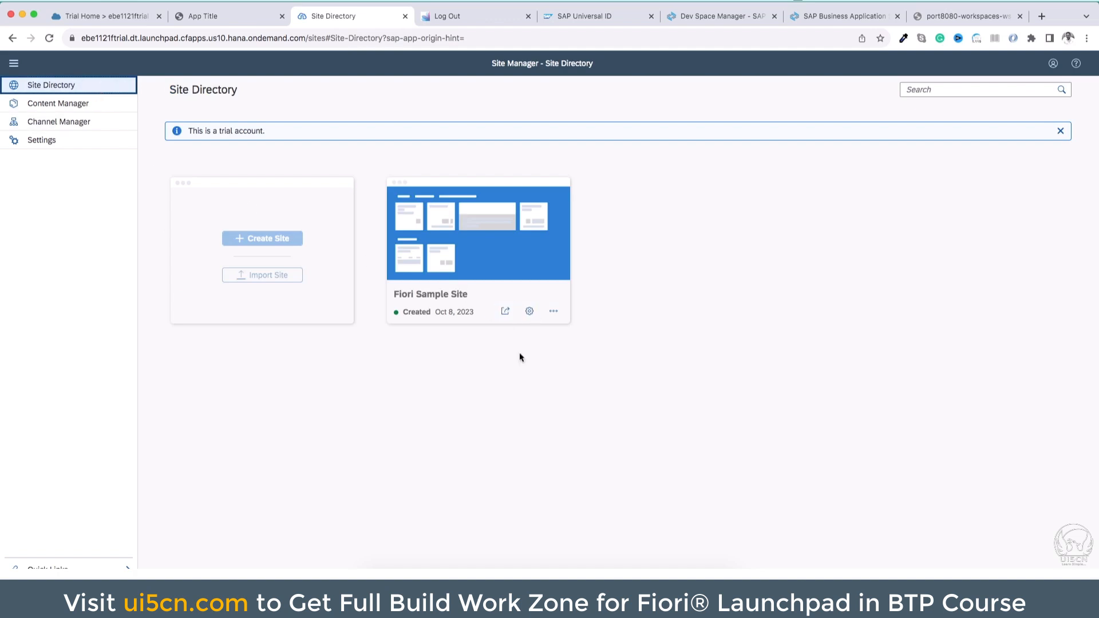
left_click(505, 317)
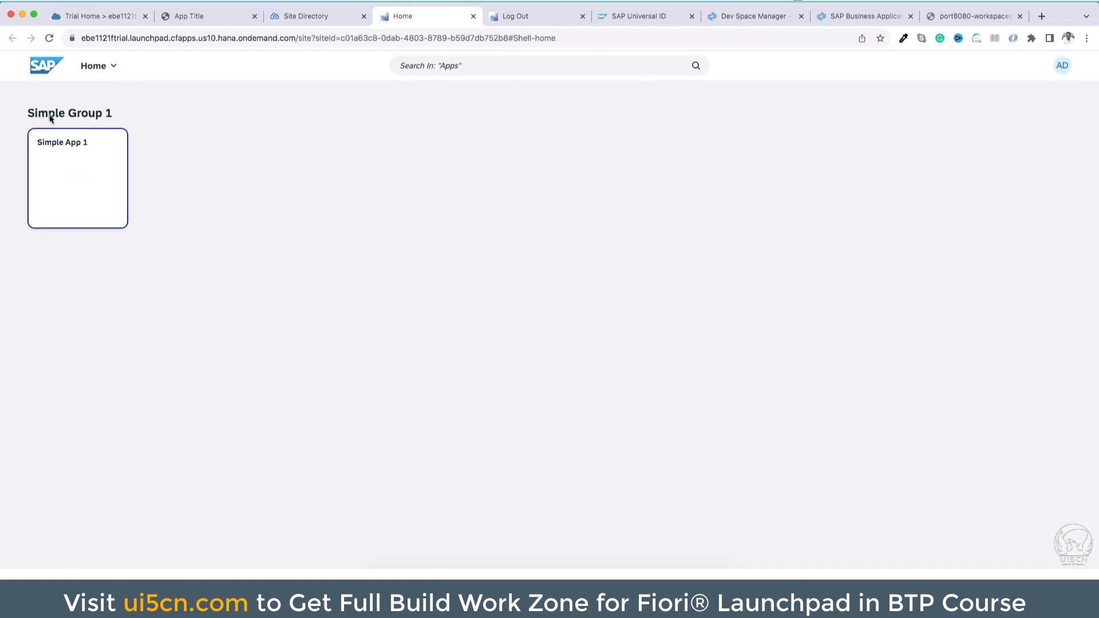
left_click(77, 148)
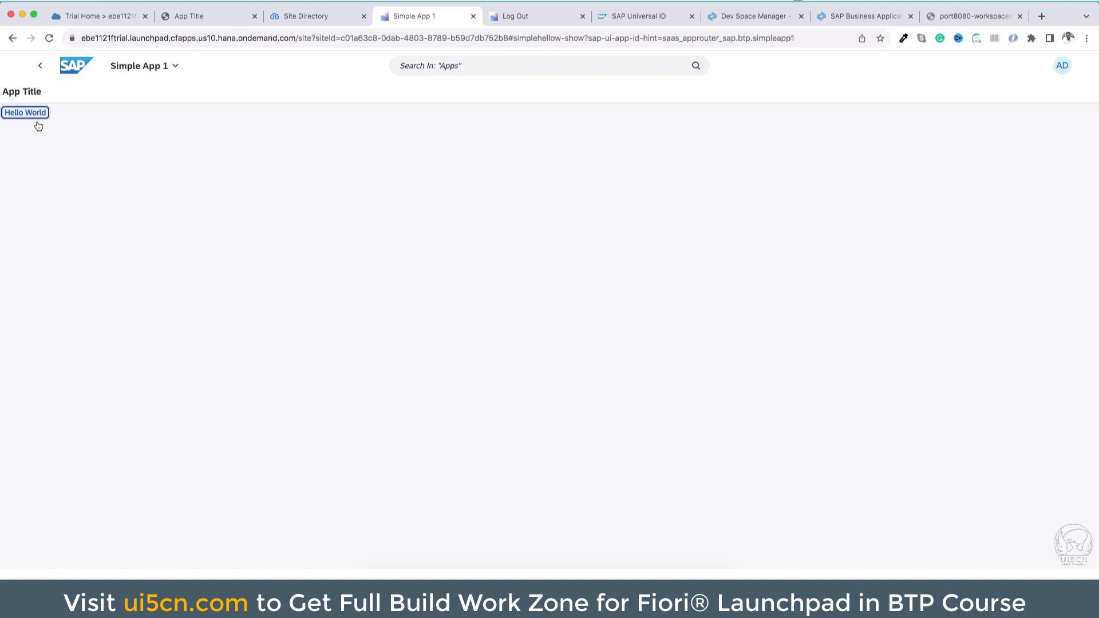
left_click(40, 65)
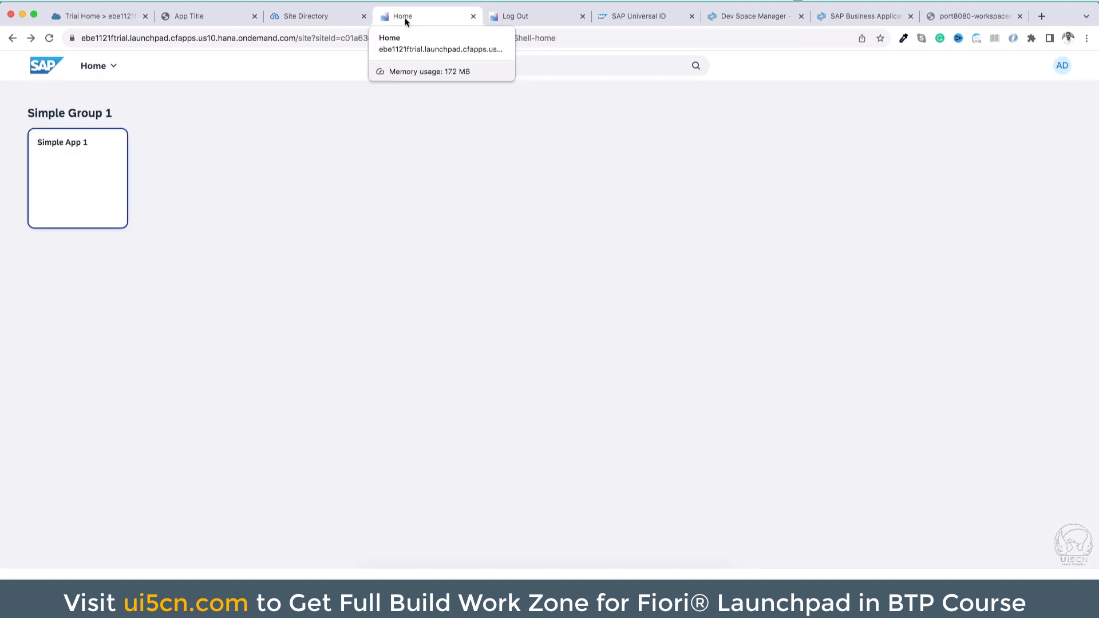
Review the built mtar archive in SAP Business Application Studio and the subaccount's HTML5 applications in SAP BTP Cockpit
left_click(319, 14)
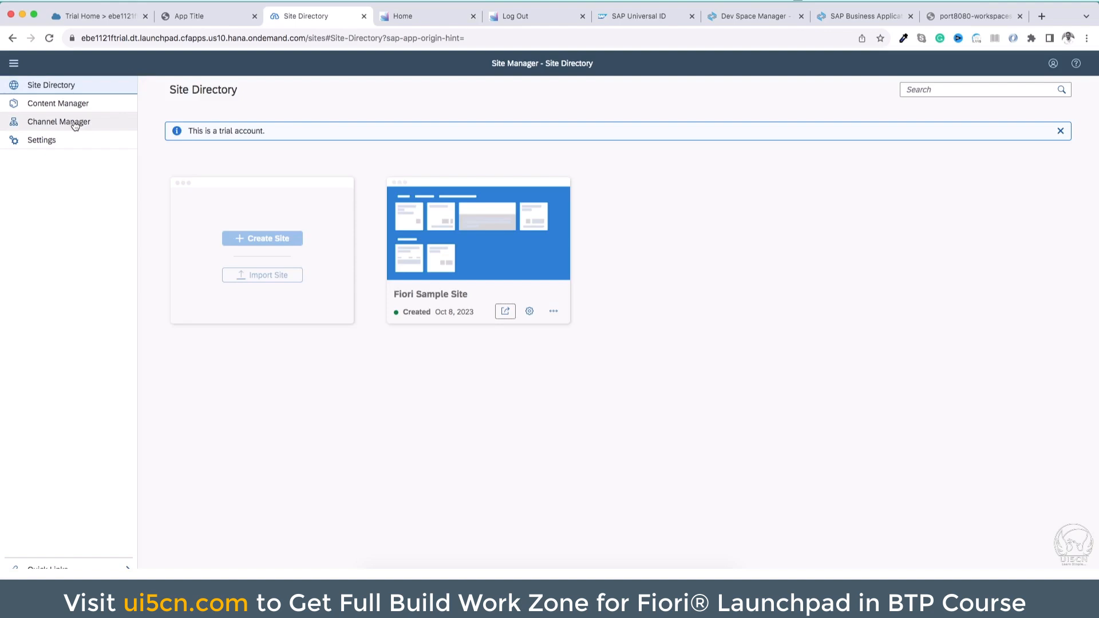
left_click(861, 18)
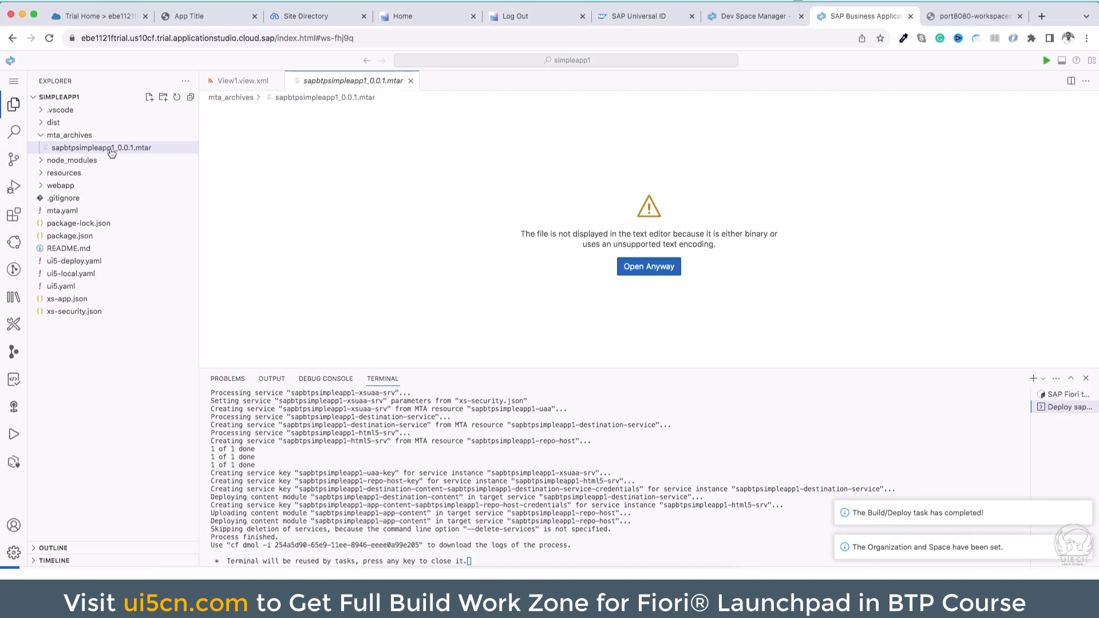
left_click(119, 17)
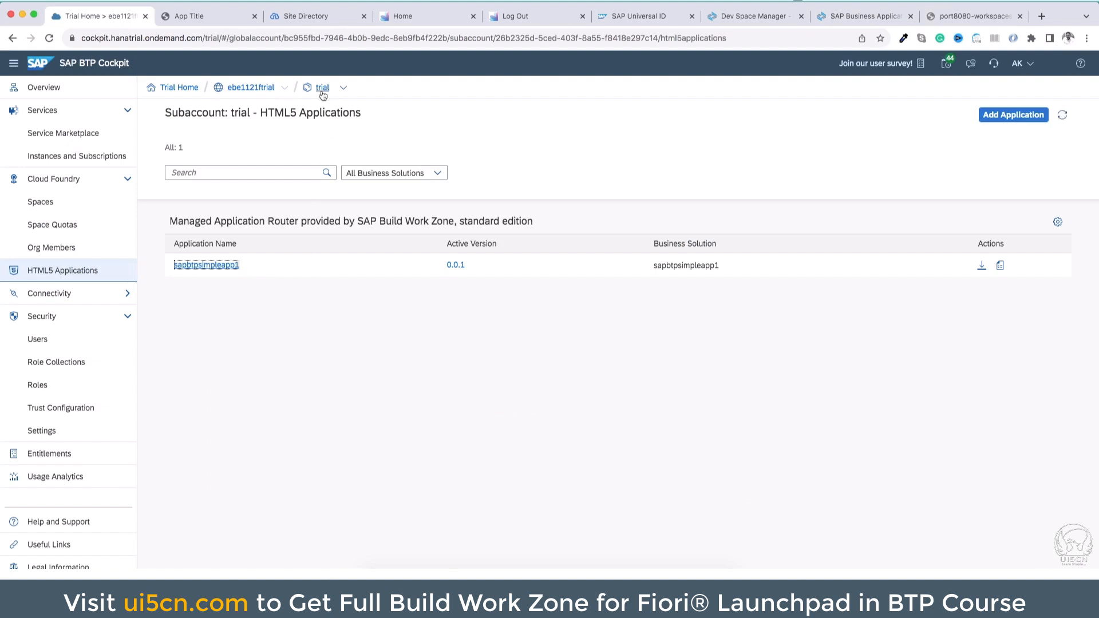
Return to Site Manager and review the content channel and the apps assigned to Simple Group 1 and the Everyone role
left_click(328, 21)
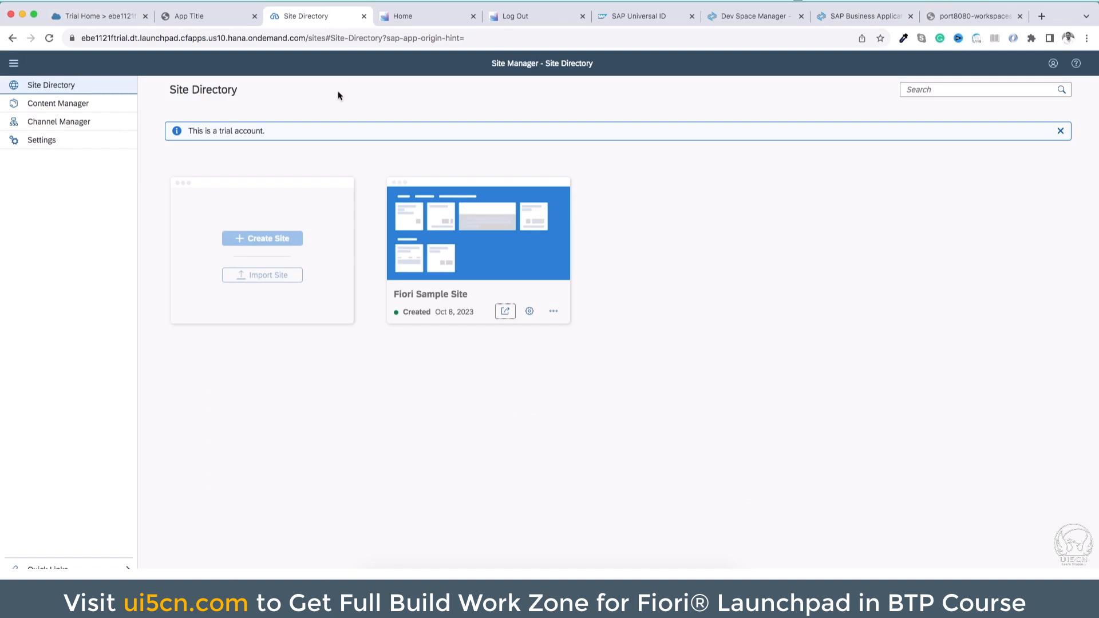
left_click(86, 122)
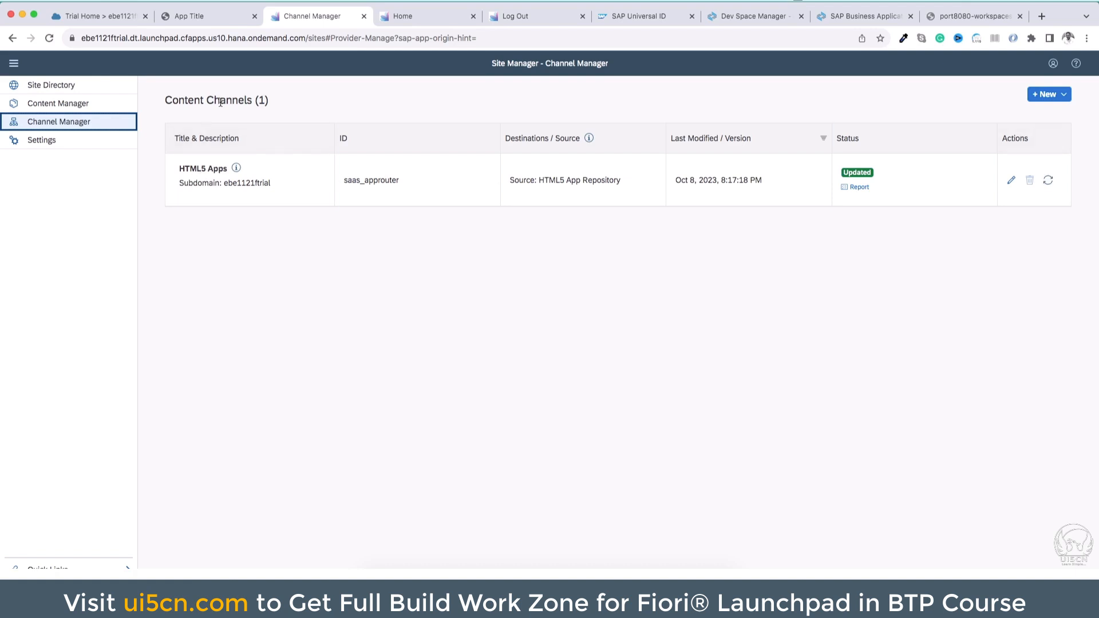
left_click(88, 108)
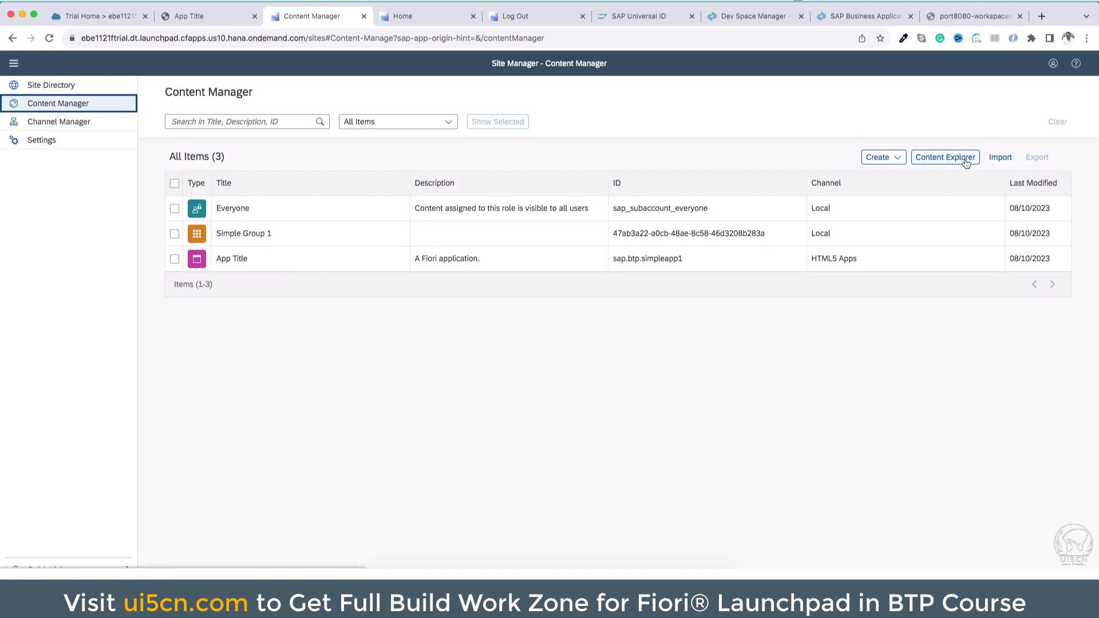
left_click(234, 233)
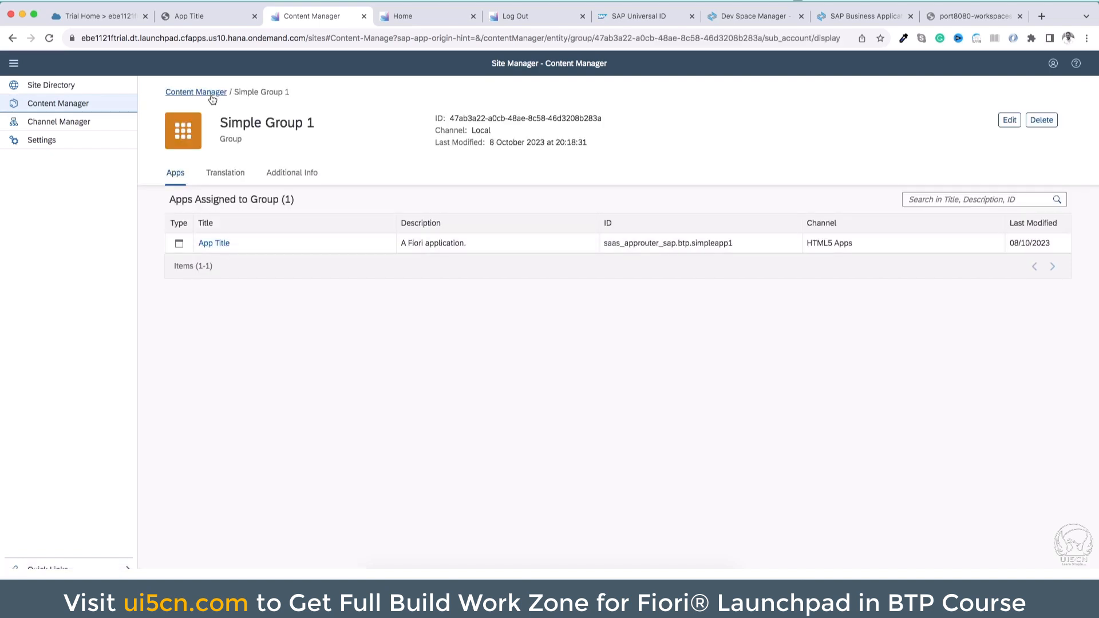
left_click(209, 92)
left_click(238, 209)
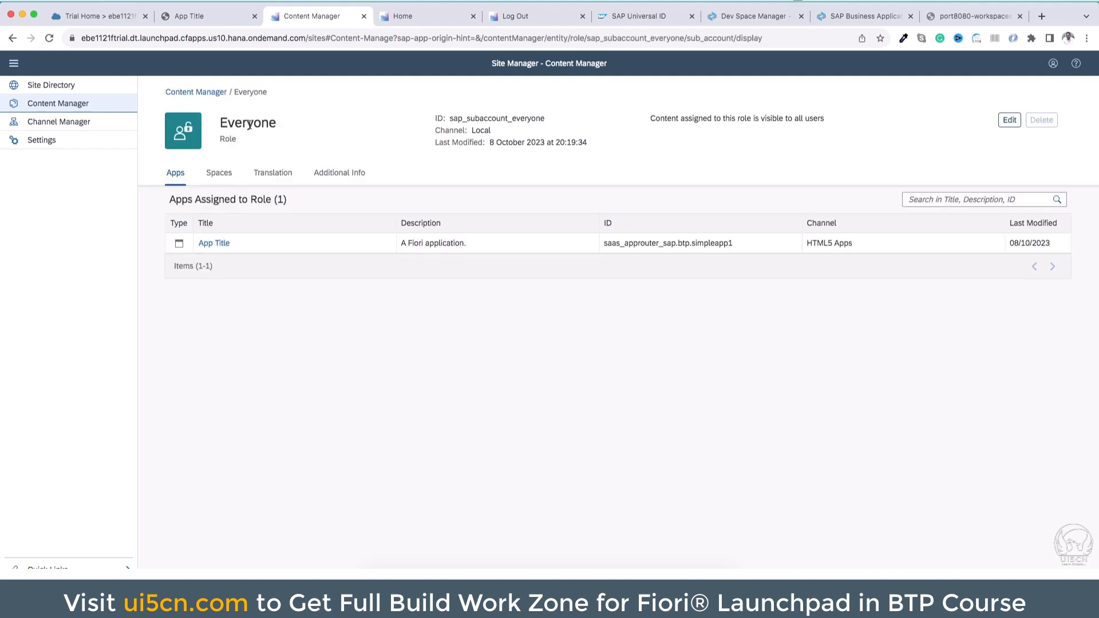
Remove the App Title app's assignment from the Everyone role and save the role
left_click(208, 92)
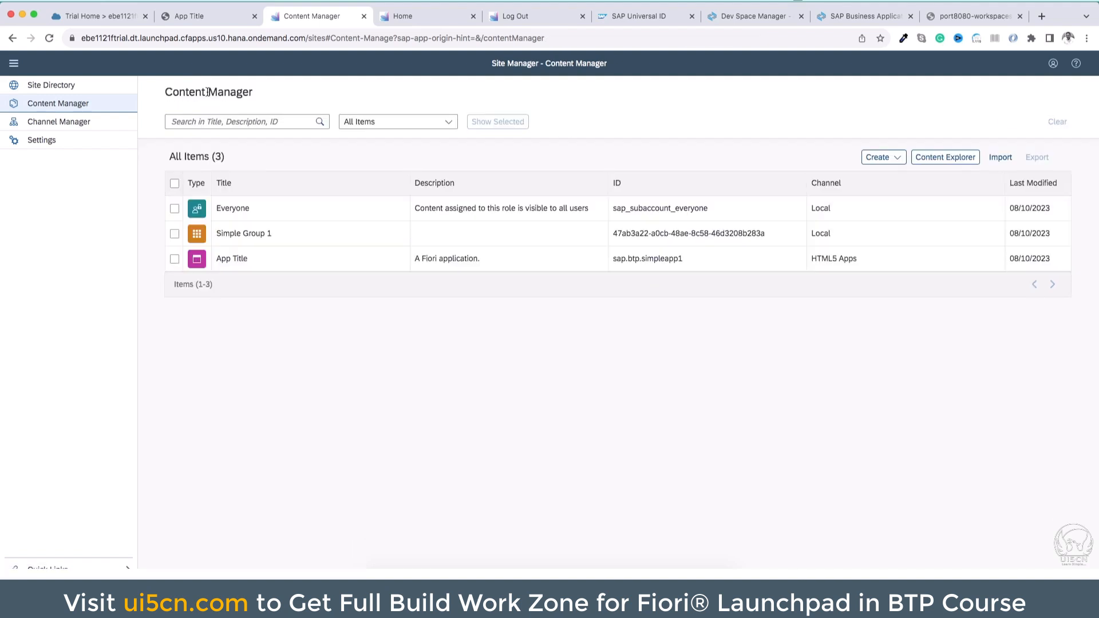
left_click(225, 209)
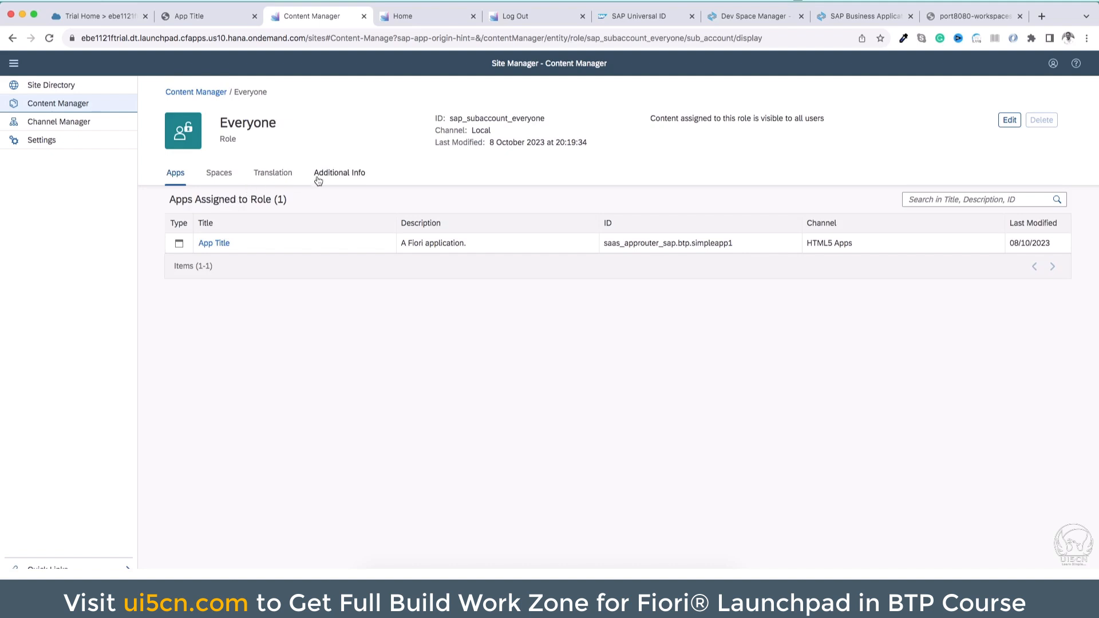
left_click(1010, 121)
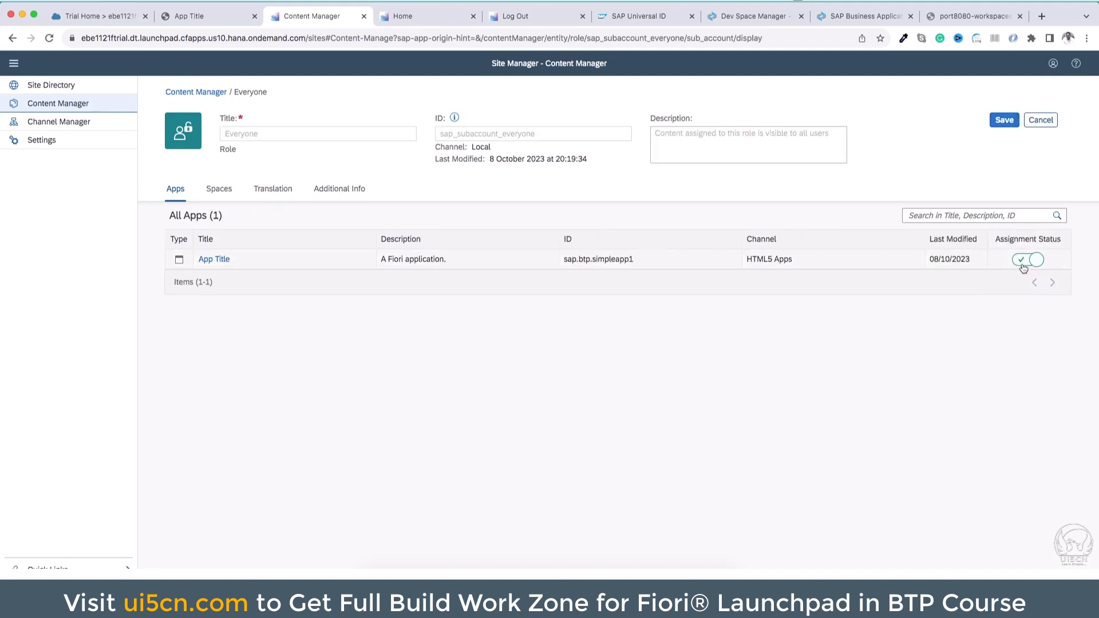
left_click(1004, 120)
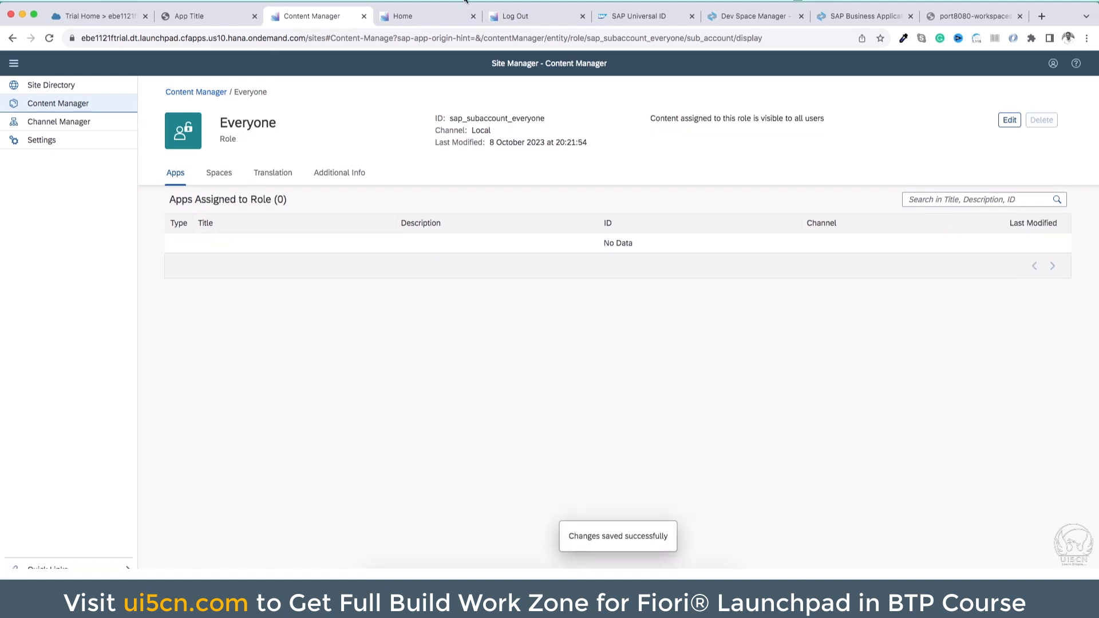
Reload the site's home page to check which apps the role shows, and view the directly opened App Title application
left_click(452, 14)
left_click(409, 38)
key("Return")
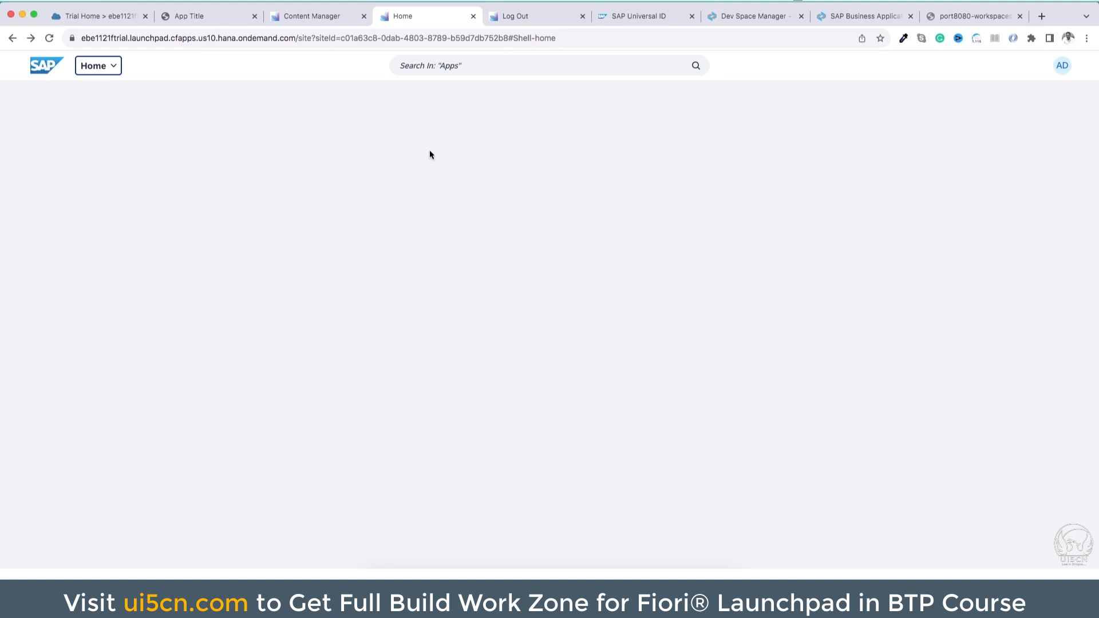
left_click(221, 20)
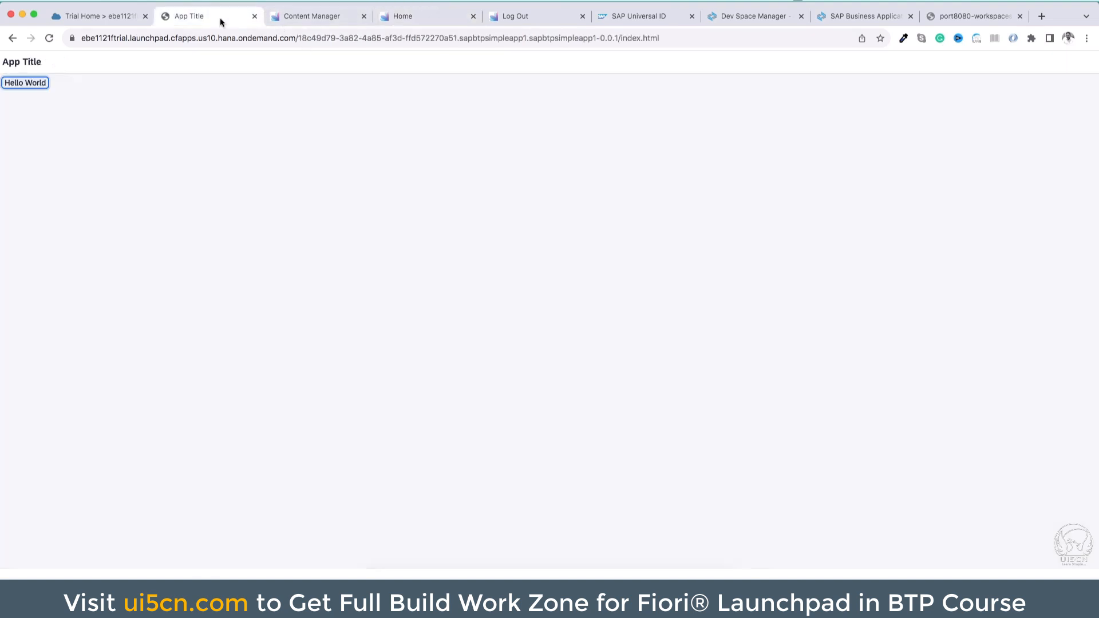
Assign the App Title app to the Everyone role again in Content Manager and save the role
left_click(307, 19)
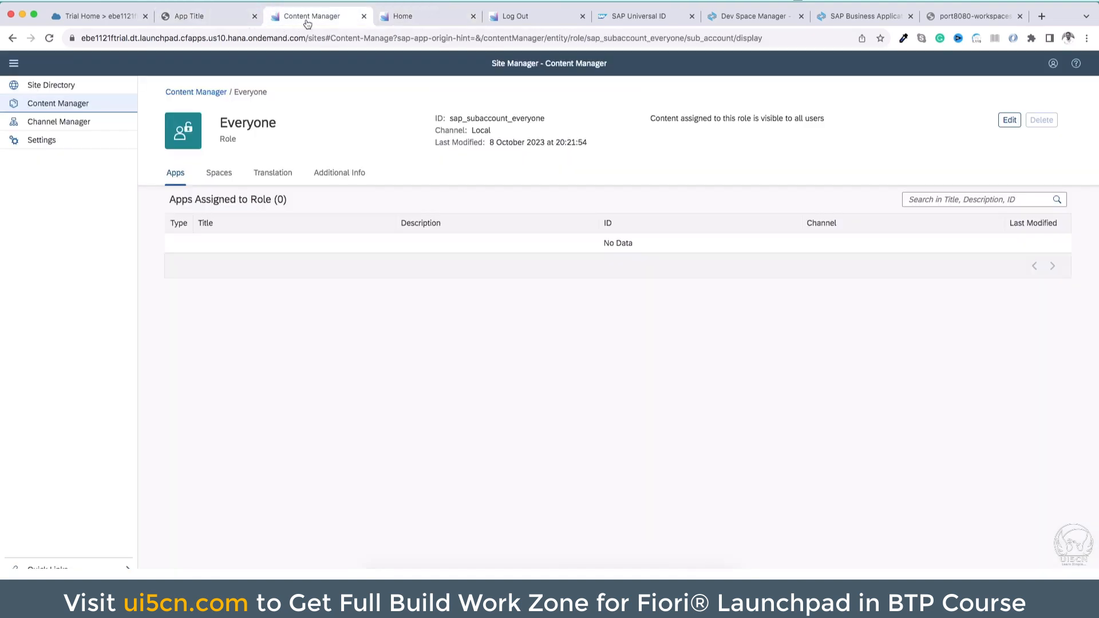
left_click(1008, 120)
left_click(1027, 260)
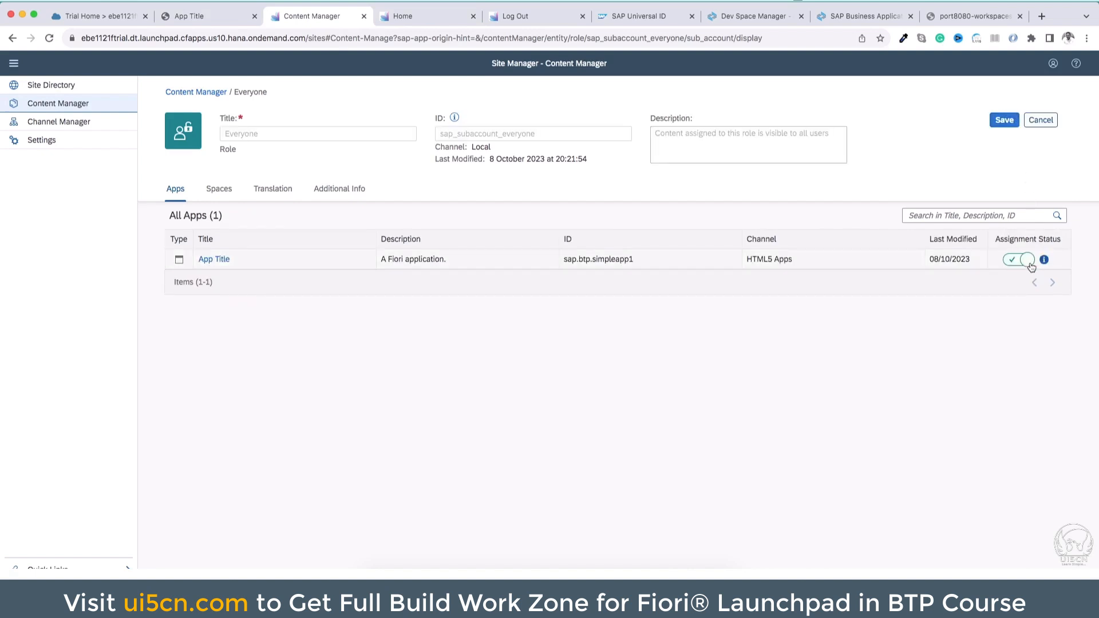
left_click(999, 120)
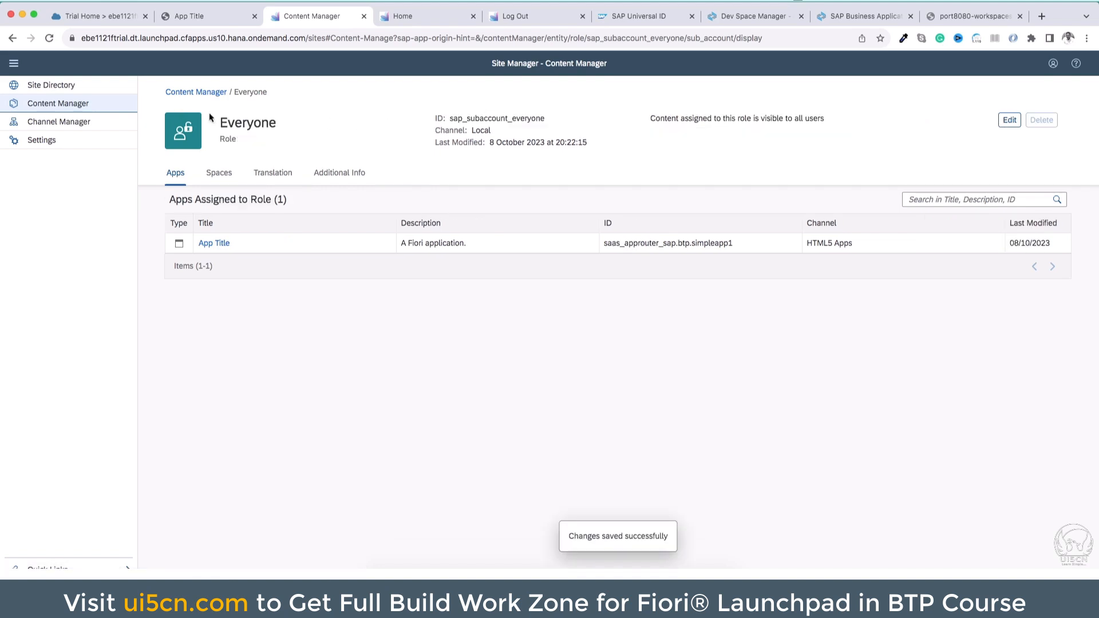
Reload the site's home page and launch Simple App 1 from Simple Group 1
left_click(425, 15)
left_click(408, 45)
key("Return")
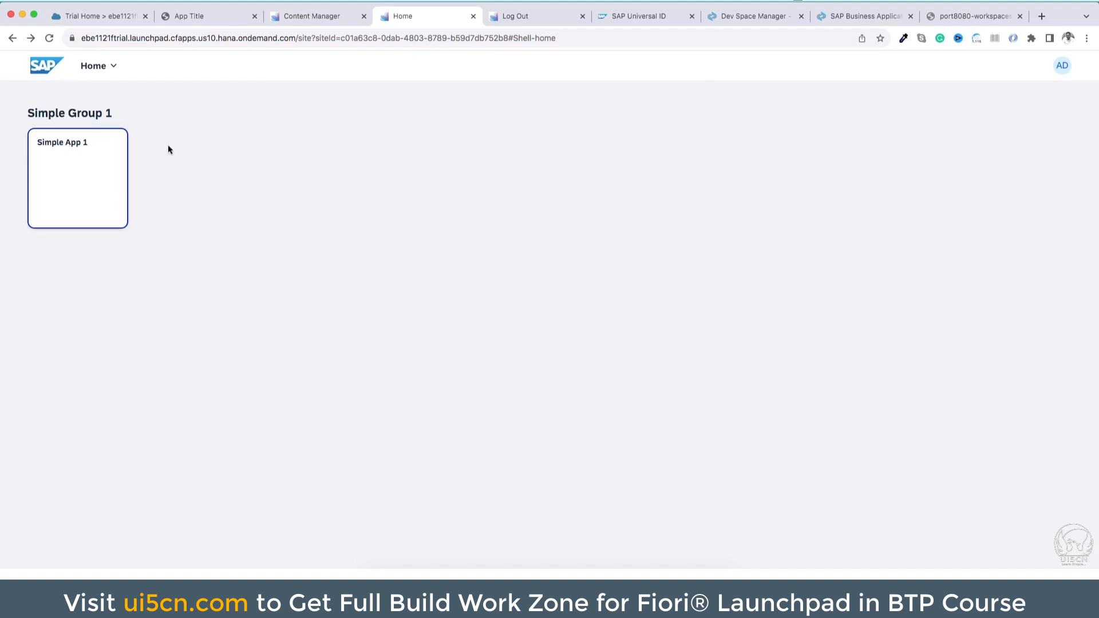
left_click(86, 162)
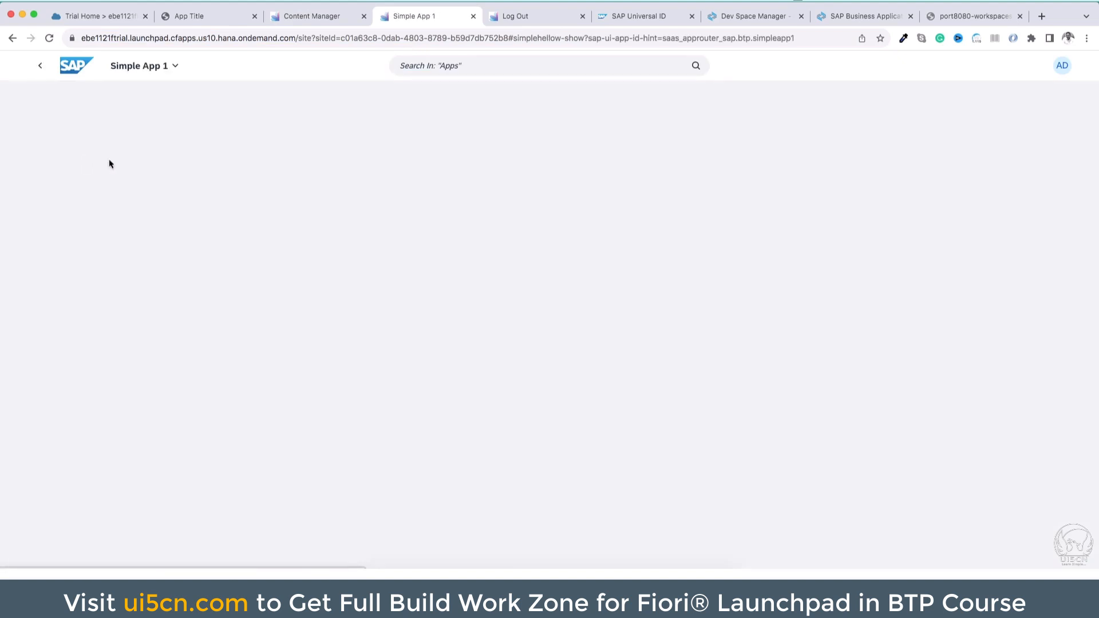